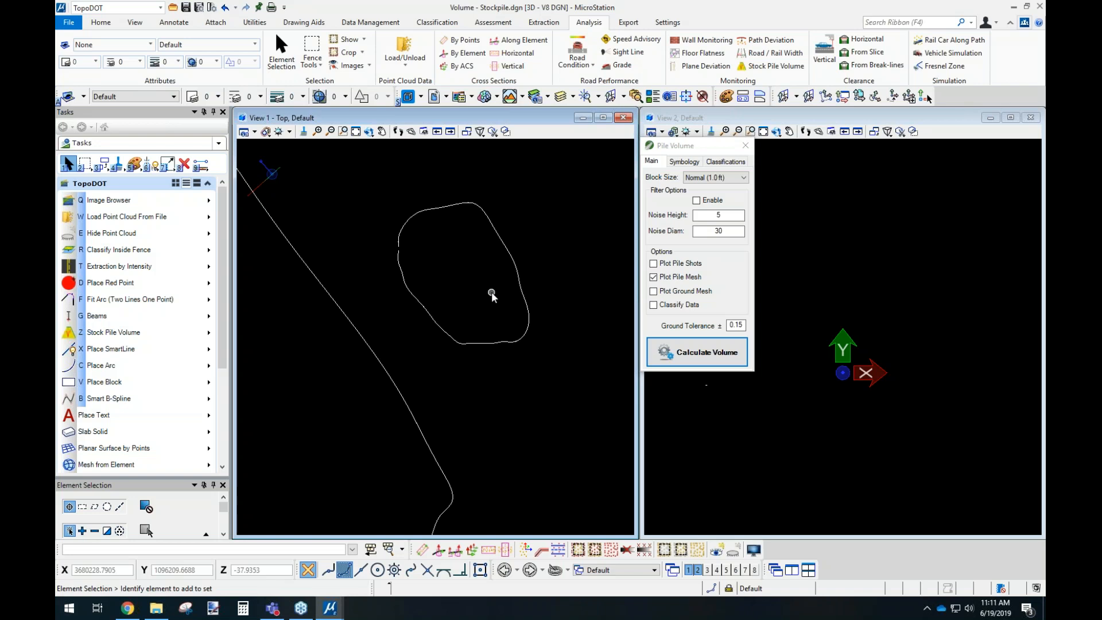
# Show the point cloud and calculate the stockpile's volume from its existing boundary with the pile mesh plotted.
pyautogui.click(716, 549)
pyautogui.press('e')
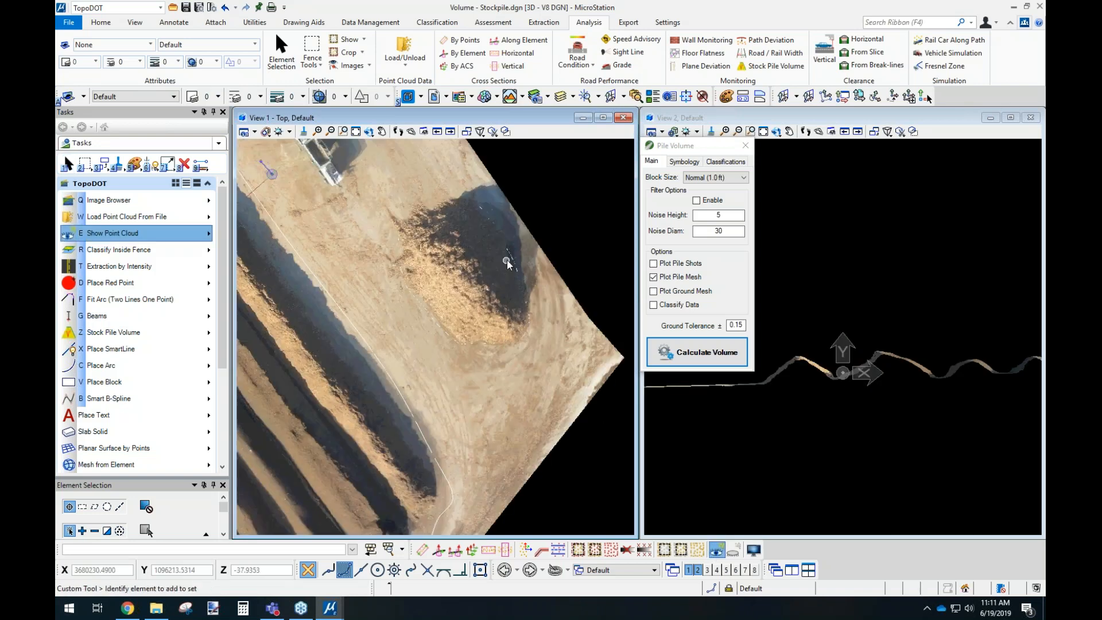
pyautogui.scroll(5, 507, 264)
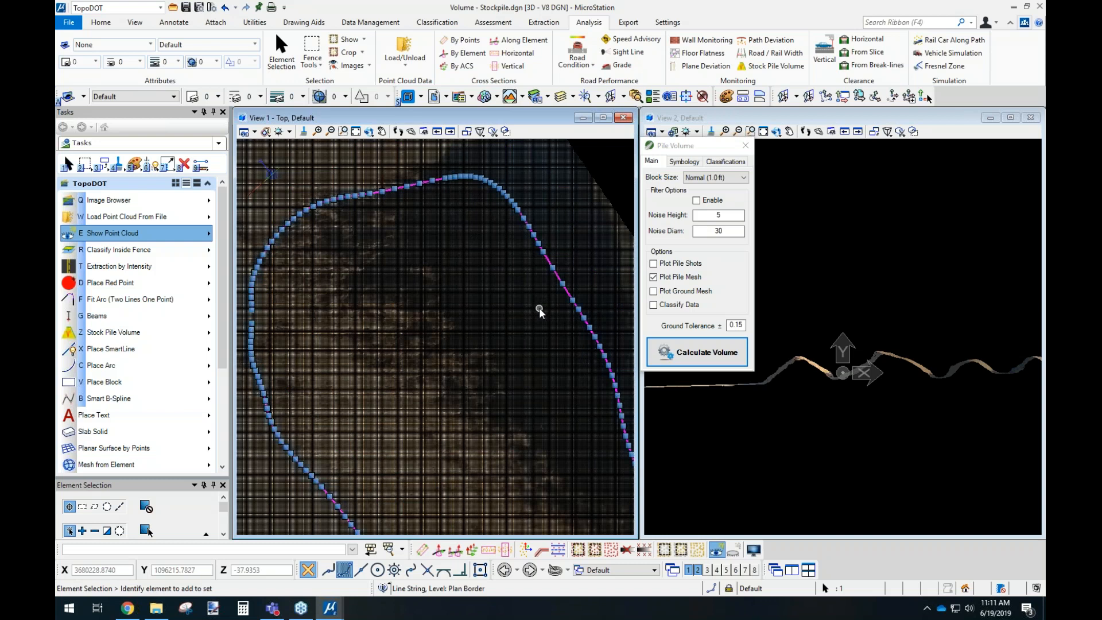
pyautogui.scroll(1, 524, 332)
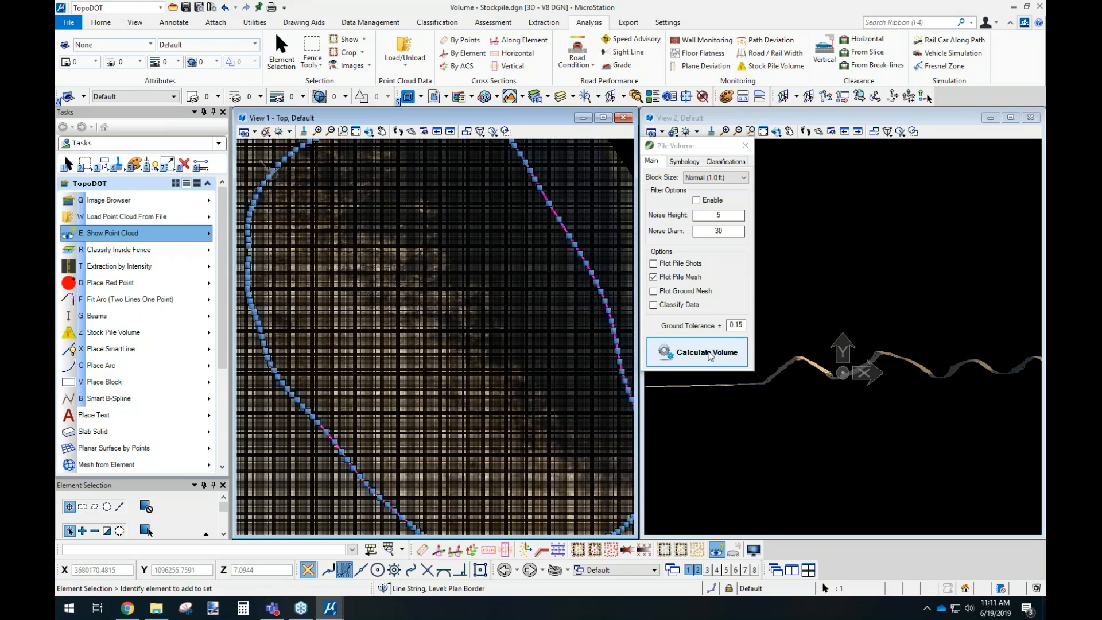
pyautogui.click(709, 355)
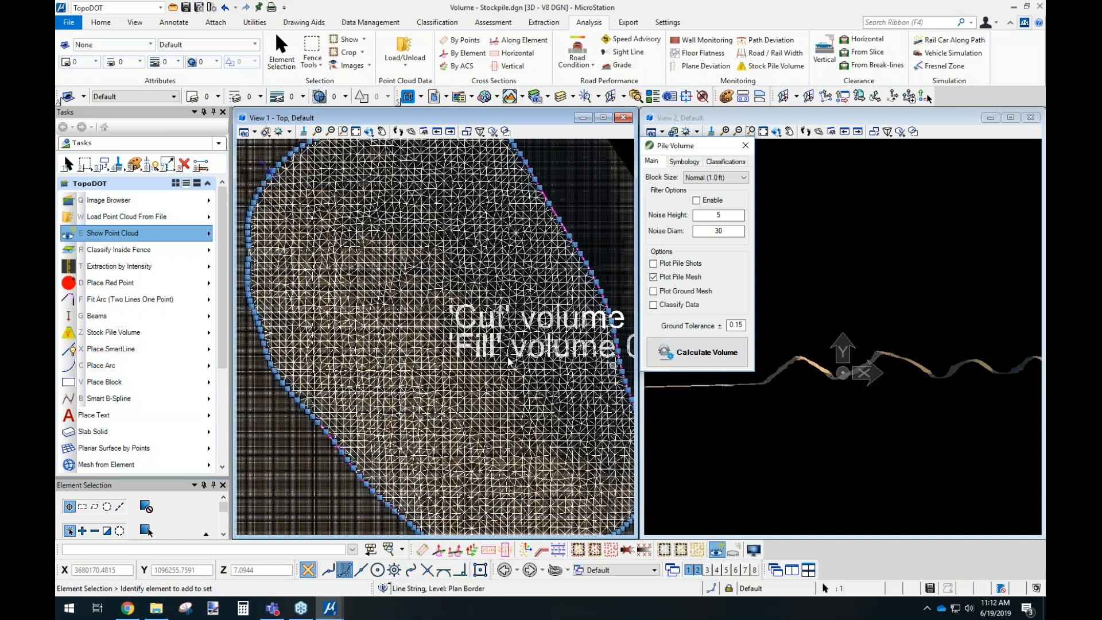
# Examine the plotted cut and fill volume labels and the classification options of the pile volume tool.
pyautogui.moveTo(508, 360); pyautogui.dragTo(392, 369, button='middle')
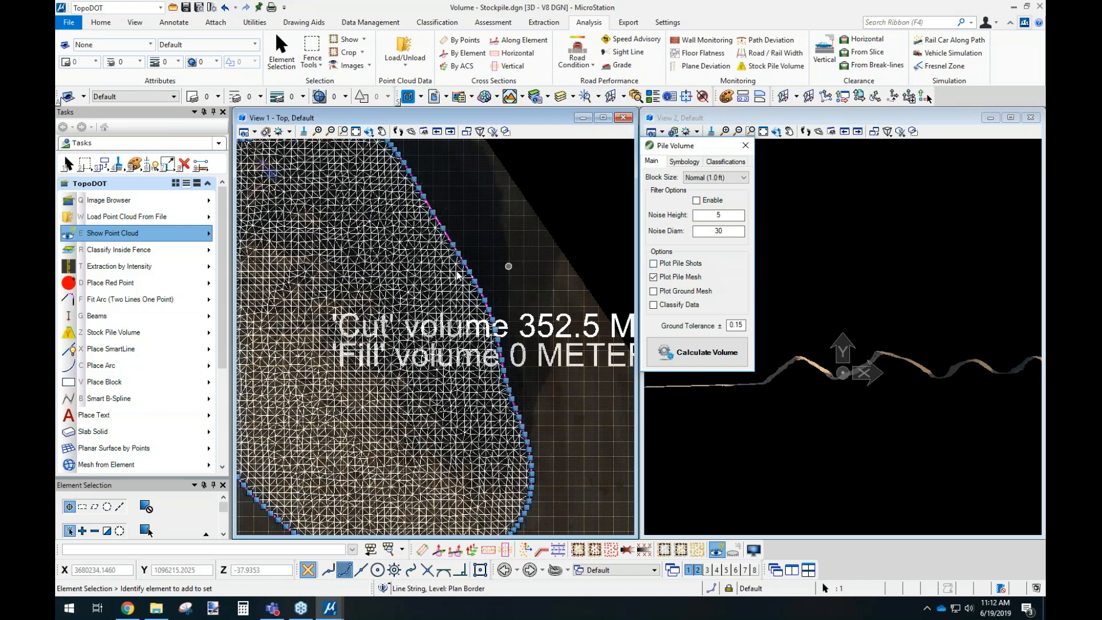
pyautogui.scroll(2, 410, 262)
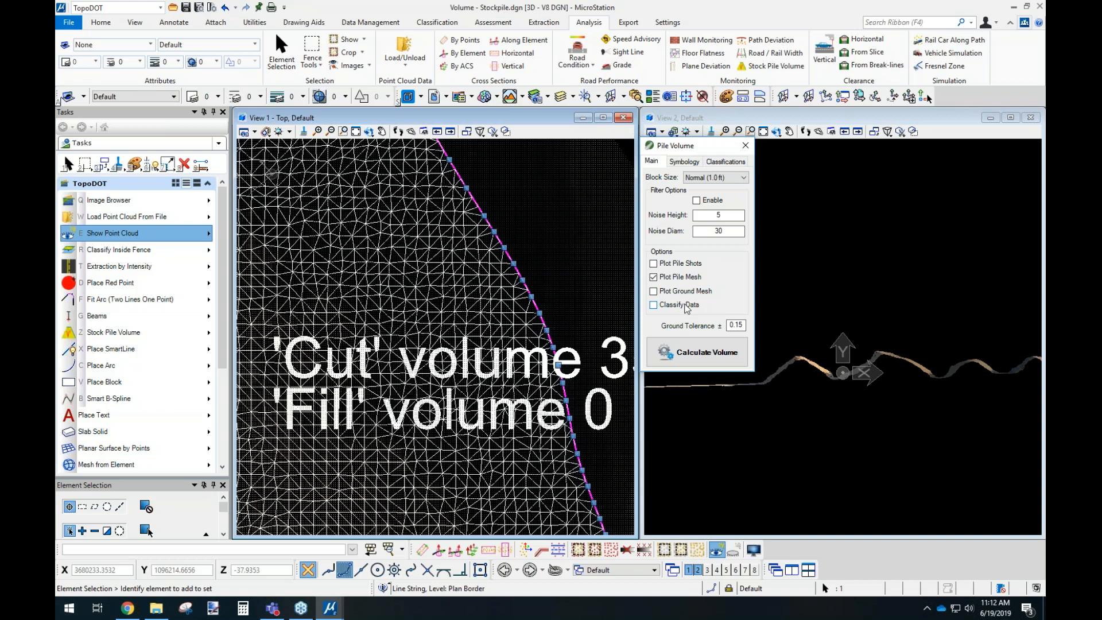
pyautogui.click(726, 163)
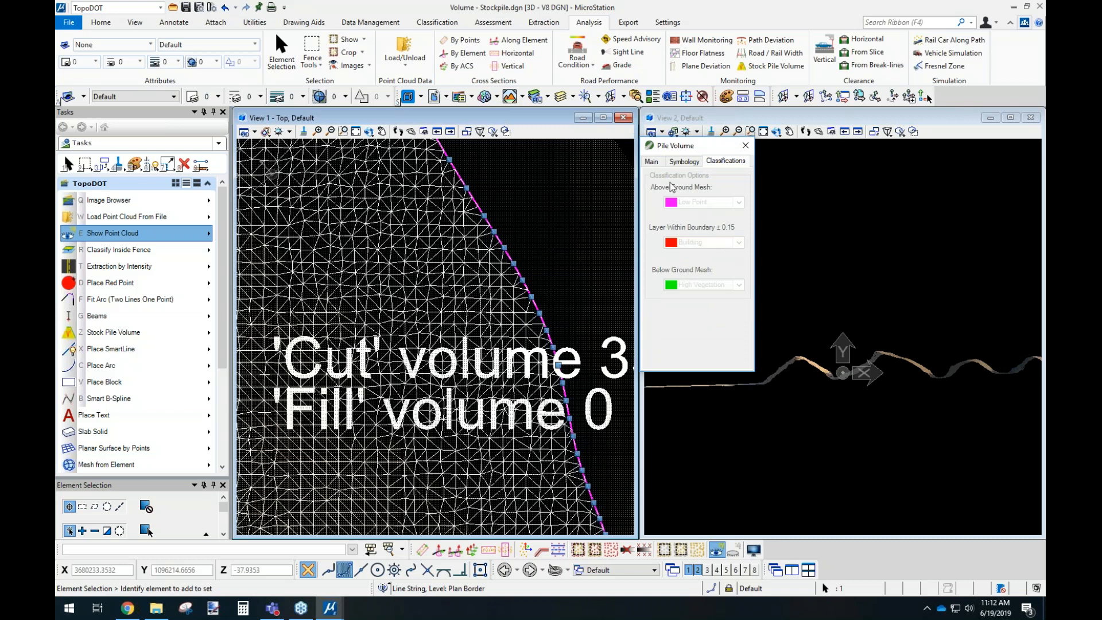
pyautogui.click(651, 161)
# Delete the cut and fill volume labels and the pile mesh from the stockpile.
pyautogui.click(561, 268)
pyautogui.scroll(-3, 487, 370)
pyautogui.moveTo(537, 369); pyautogui.dragTo(429, 333, button='middle')
pyautogui.moveTo(556, 295); pyautogui.dragTo(509, 294, button='middle')
pyautogui.moveTo(550, 257); pyautogui.dragTo(449, 397)
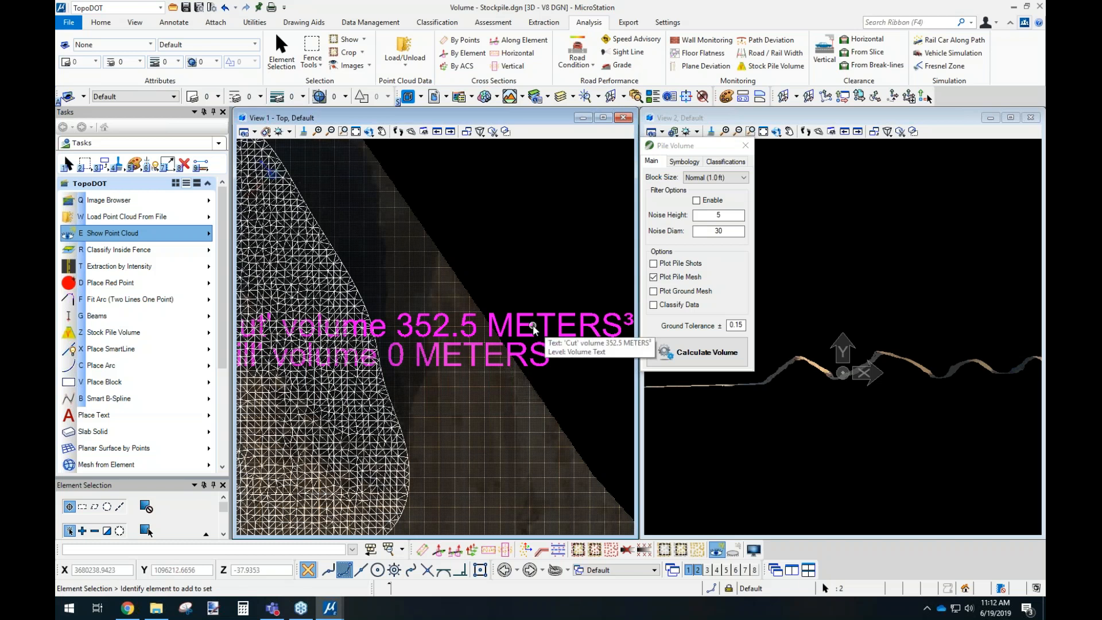
pyautogui.moveTo(434, 281); pyautogui.dragTo(592, 232, button='middle')
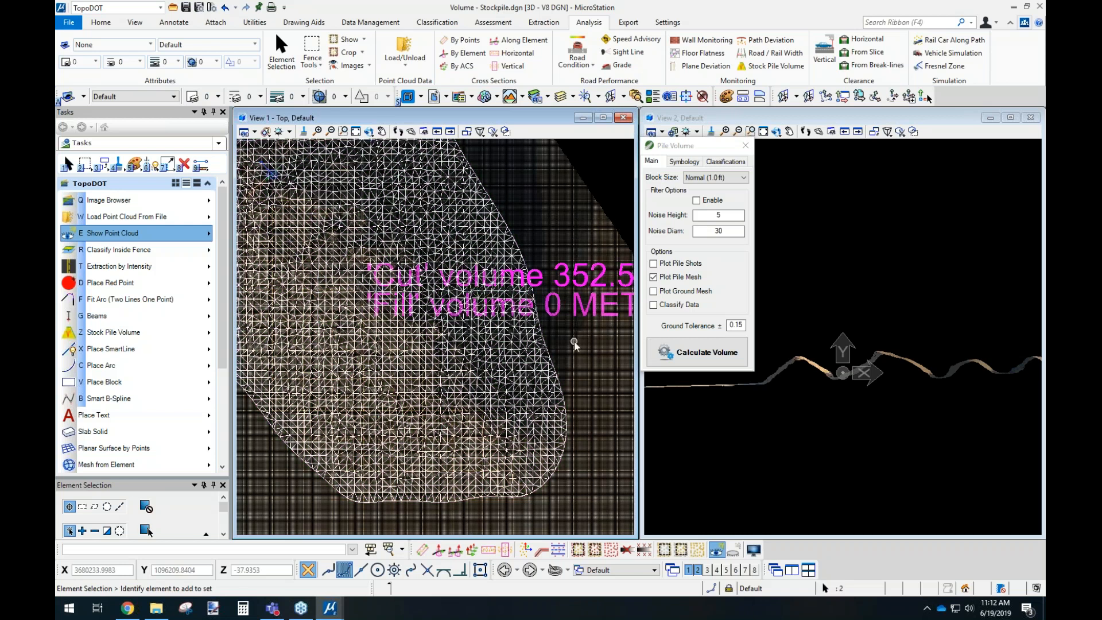
pyautogui.press('Delete')
pyautogui.click(506, 308)
pyautogui.press('Delete')
# Delete the existing boundary line around the stockpile.
pyautogui.moveTo(457, 300); pyautogui.dragTo(494, 340, button='middle')
pyautogui.scroll(-3, 494, 341)
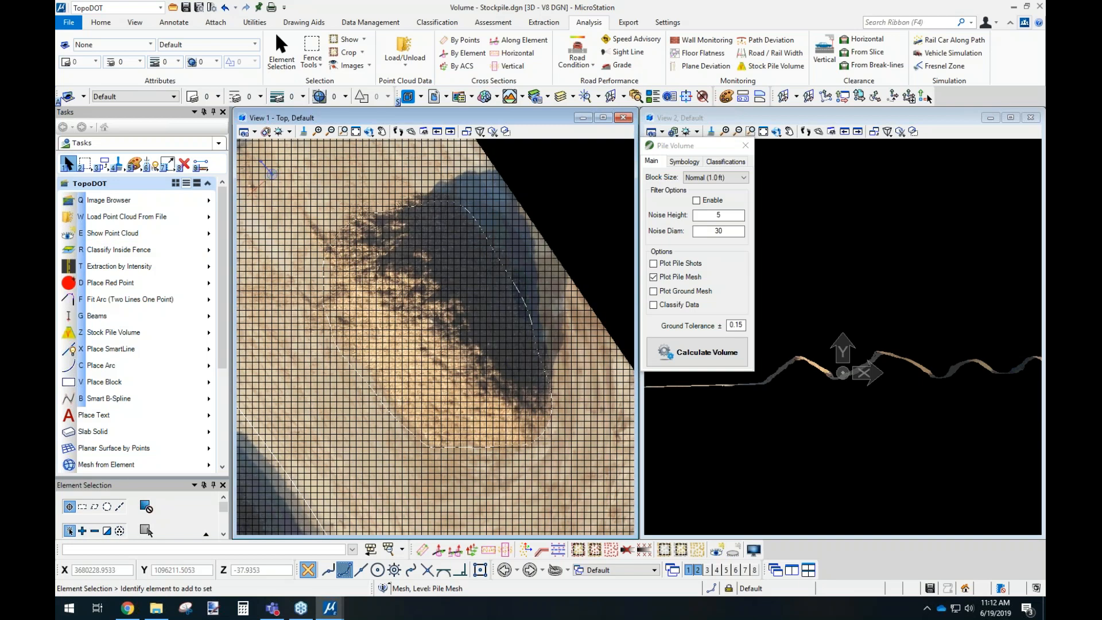
pyautogui.click(457, 204)
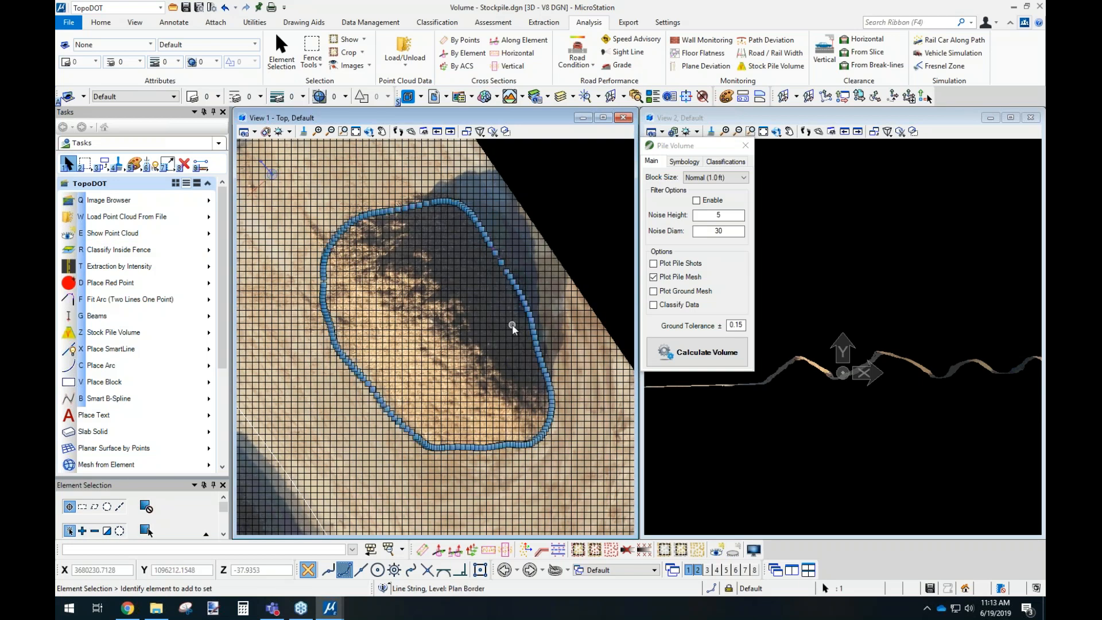
pyautogui.press('Delete')
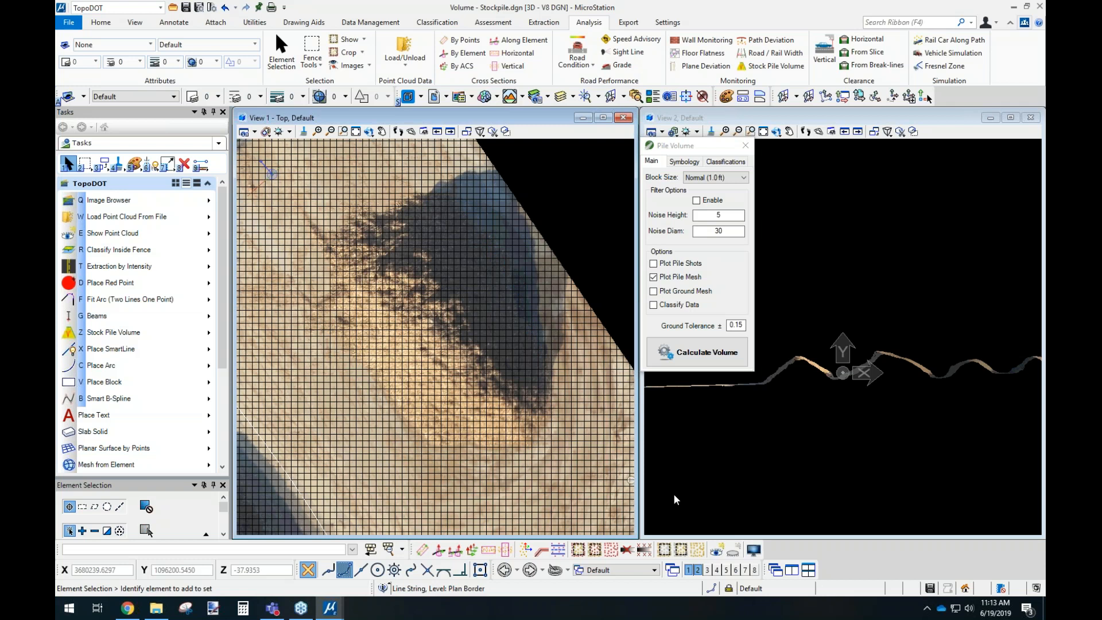
# Set the point cloud display mode to Colored Contours in all views.
pyautogui.click(753, 549)
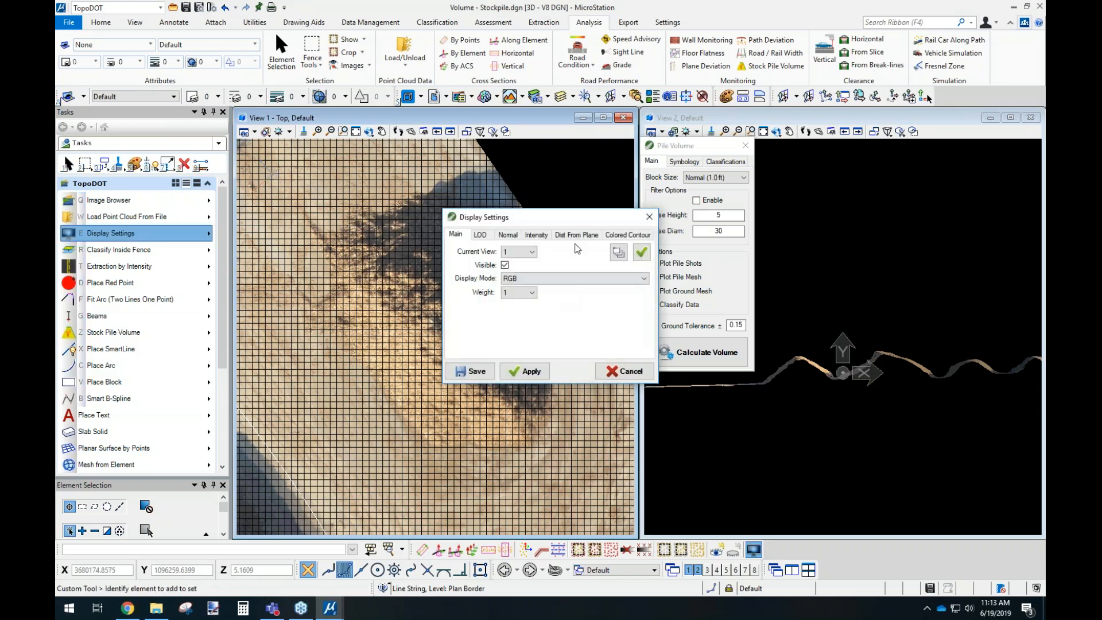
pyautogui.click(569, 278)
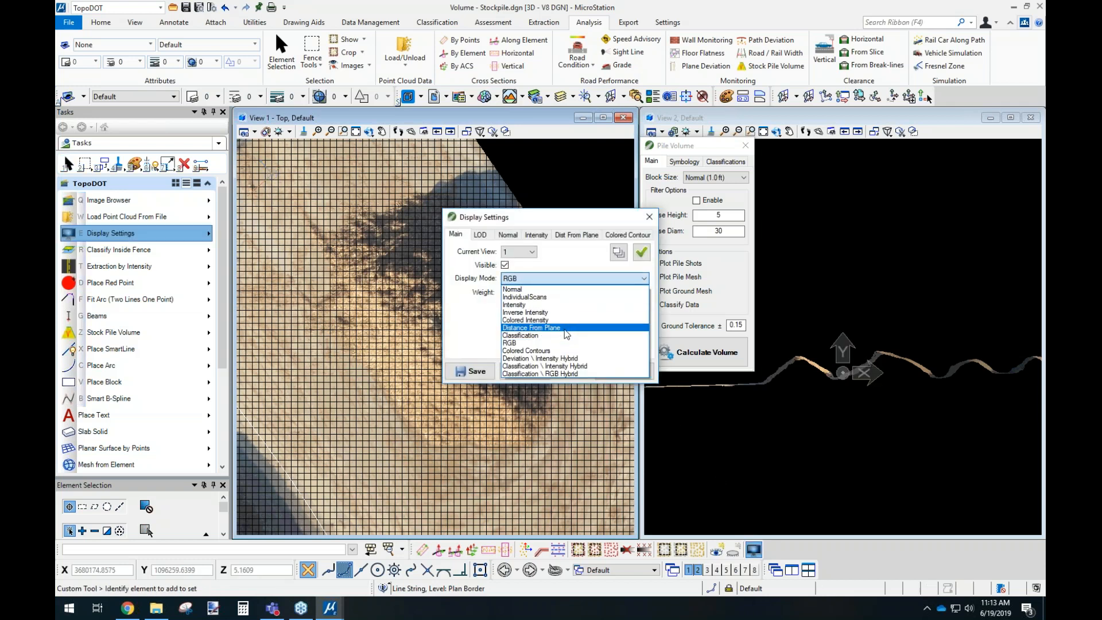
pyautogui.click(566, 350)
pyautogui.click(616, 254)
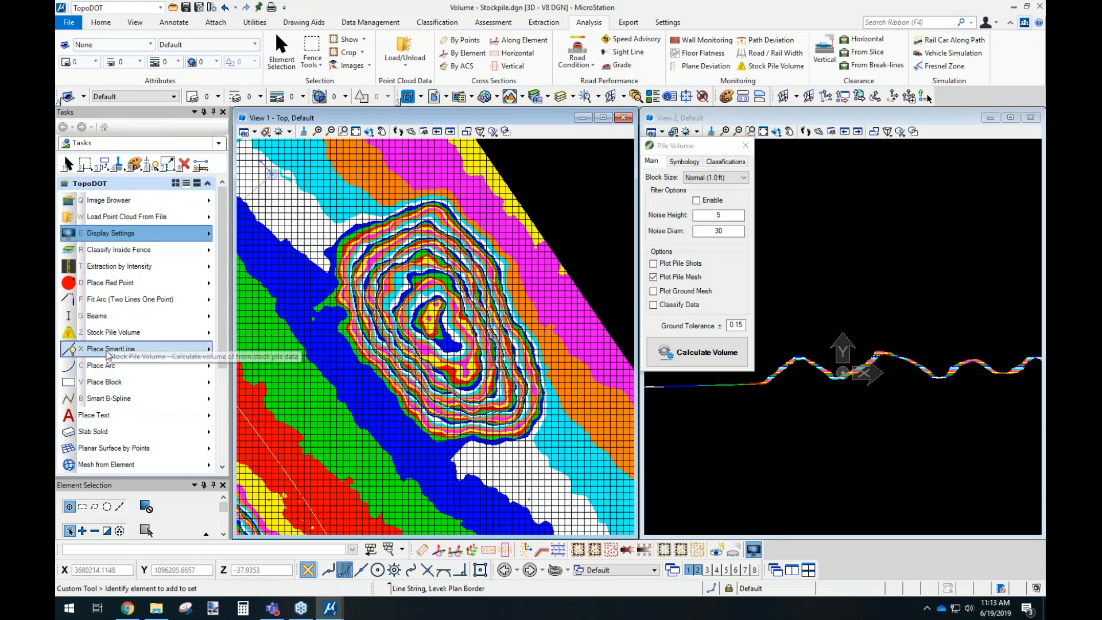
# Trace the stockpile's toe with a SmartLine of straight segments, leaving a small gap between its start and end.
pyautogui.click(107, 348)
pyautogui.scroll(1, 307, 281)
pyautogui.click(337, 253)
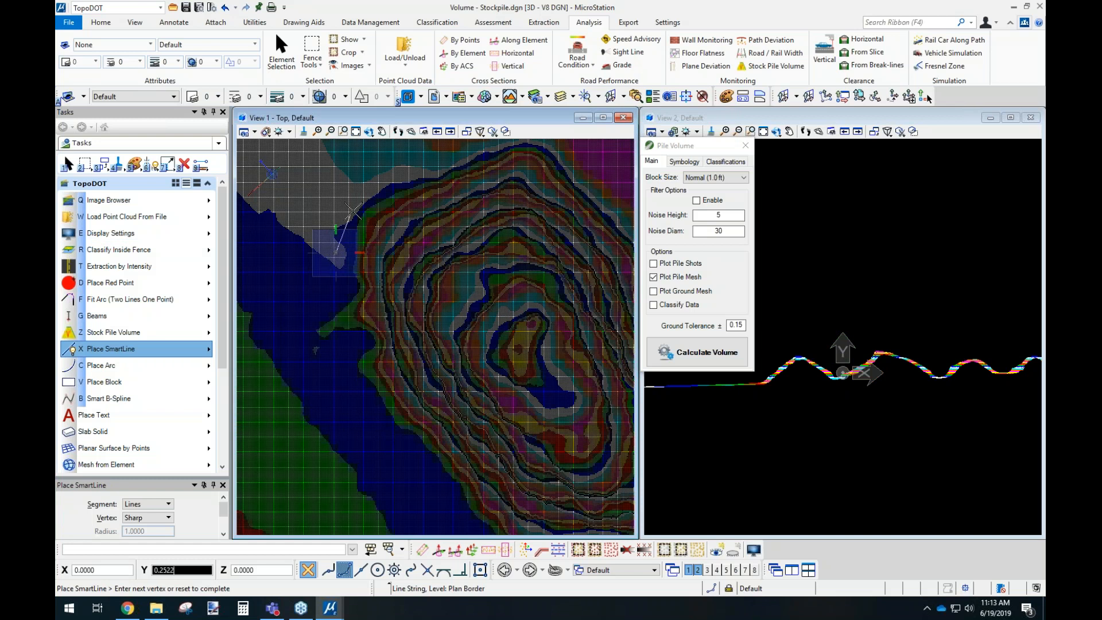
pyautogui.click(357, 203)
pyautogui.click(446, 171)
pyautogui.click(549, 144)
pyautogui.moveTo(575, 171); pyautogui.dragTo(414, 265, button='middle')
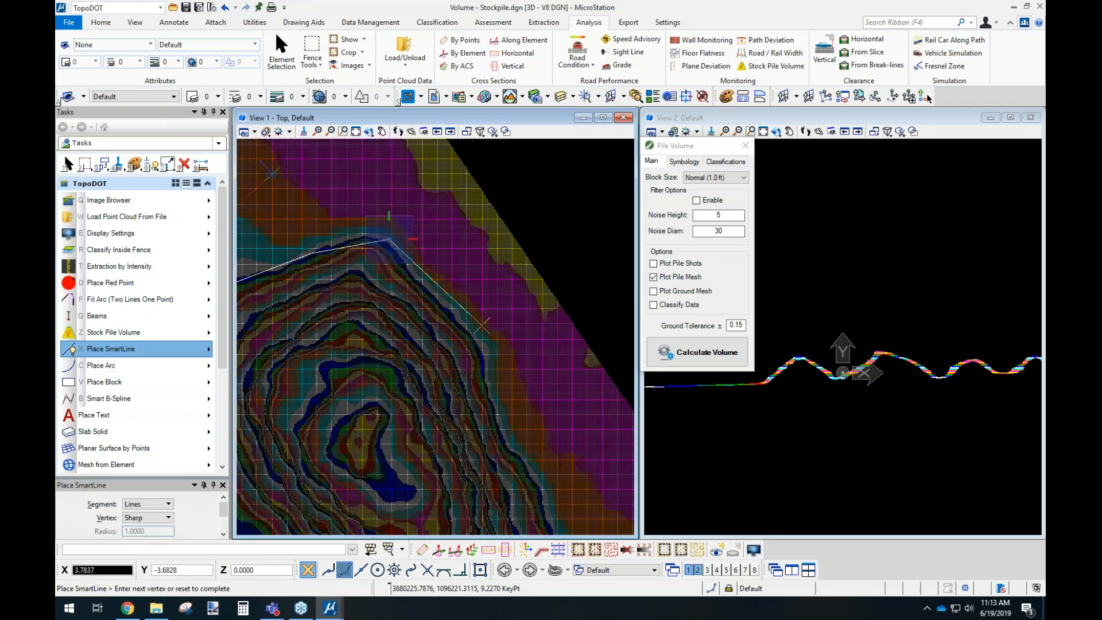
pyautogui.moveTo(435, 345); pyautogui.dragTo(492, 263, button='middle')
pyautogui.click(493, 263)
pyautogui.click(506, 335)
pyautogui.click(506, 392)
pyautogui.click(432, 435)
pyautogui.moveTo(315, 395); pyautogui.dragTo(584, 433, button='middle')
pyautogui.click(408, 280)
pyautogui.moveTo(367, 187); pyautogui.dragTo(391, 332, button='middle')
pyautogui.click(396, 309)
pyautogui.rightClick(395, 293)
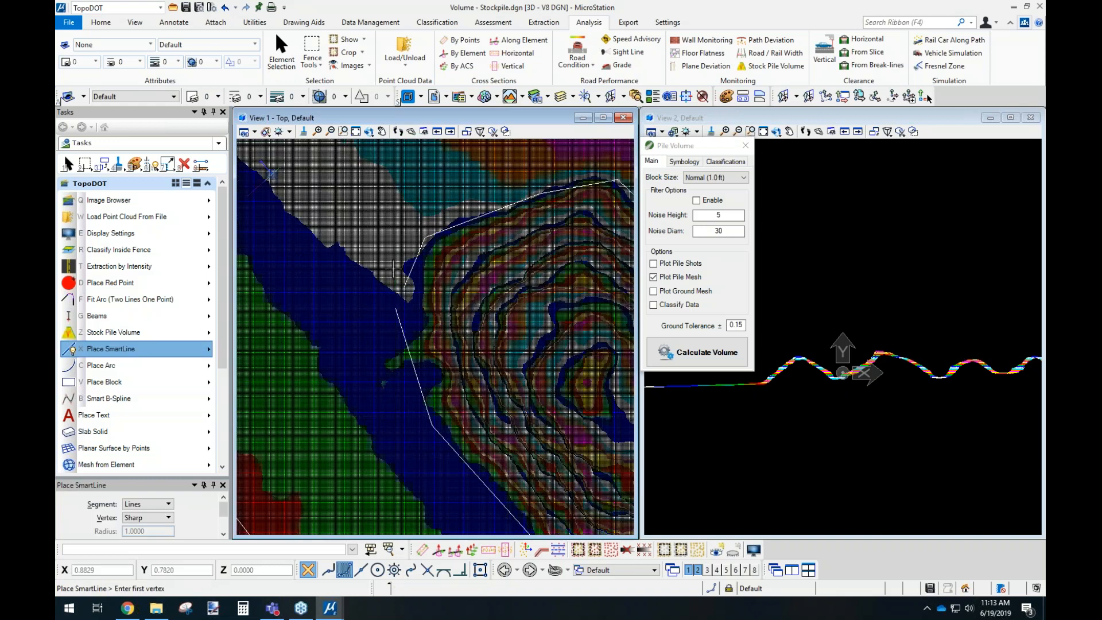
pyautogui.press('Escape')
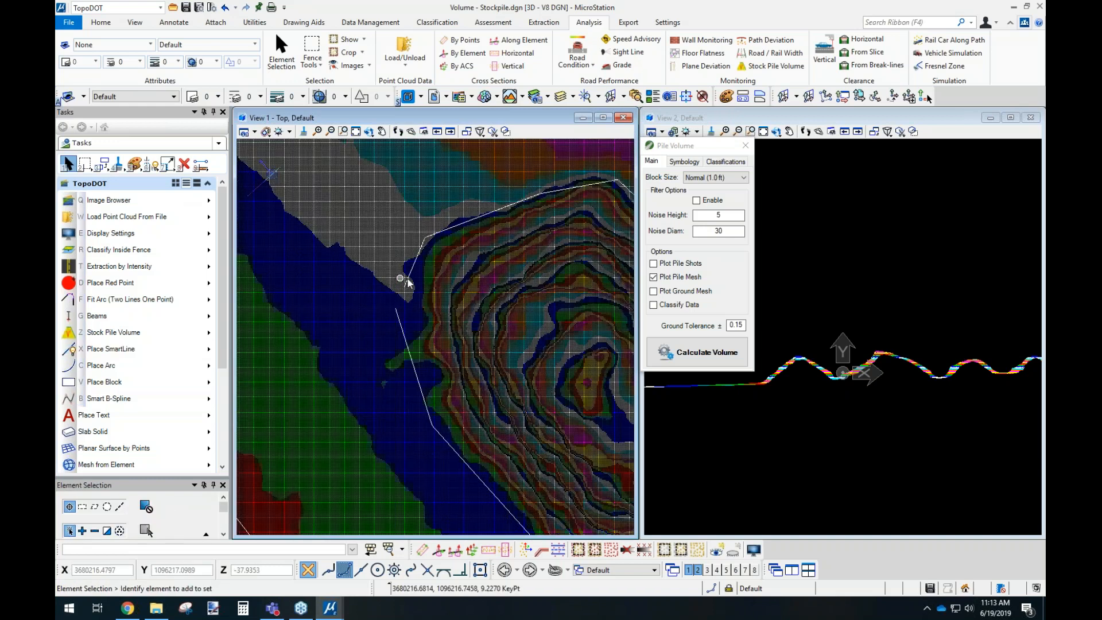
# Convert the traced outline to a smooth B-spline using Fixed Chord Length with a parameter of .5.
pyautogui.click(408, 282)
pyautogui.scroll(-1, 224, 317)
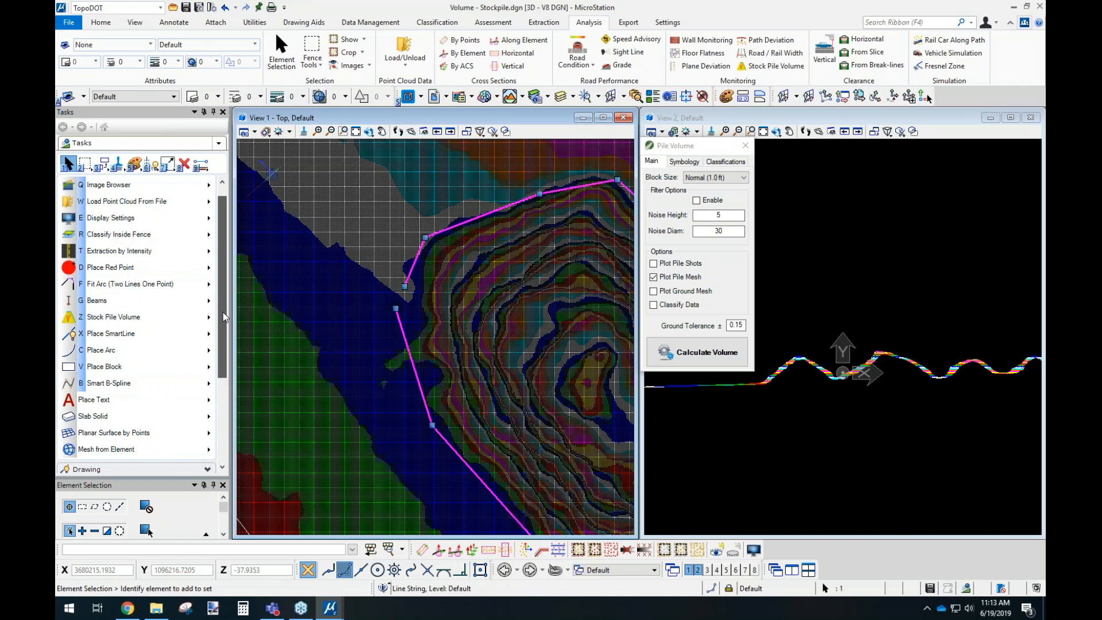
pyautogui.scroll(-1, 224, 318)
pyautogui.click(169, 355)
pyautogui.moveTo(256, 365)
pyautogui.click(377, 370)
pyautogui.moveTo(578, 319); pyautogui.dragTo(562, 318)
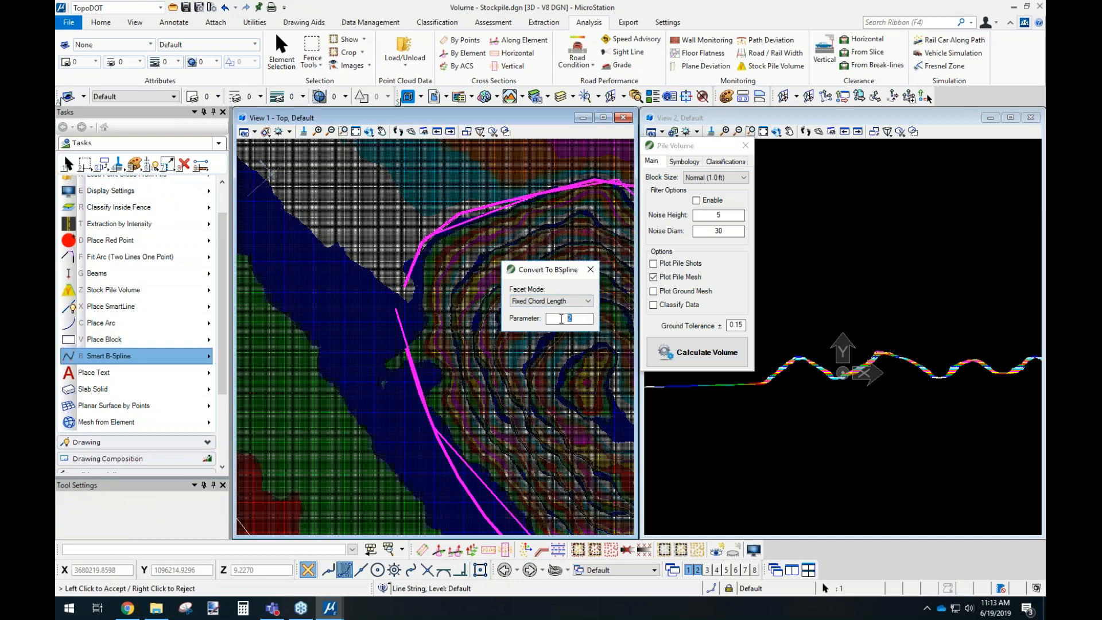
pyautogui.write('.5')
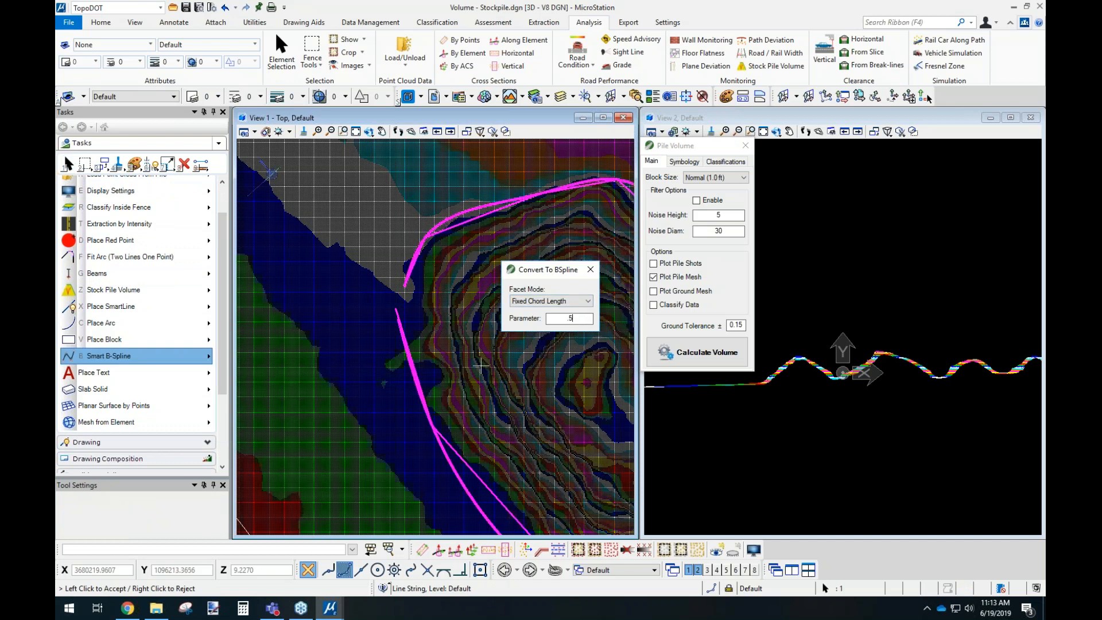
pyautogui.click(466, 384)
# Start Drape Element to Data on the smoothed stockpile boundary and set the interval to 0.
pyautogui.scroll(2, 365, 320)
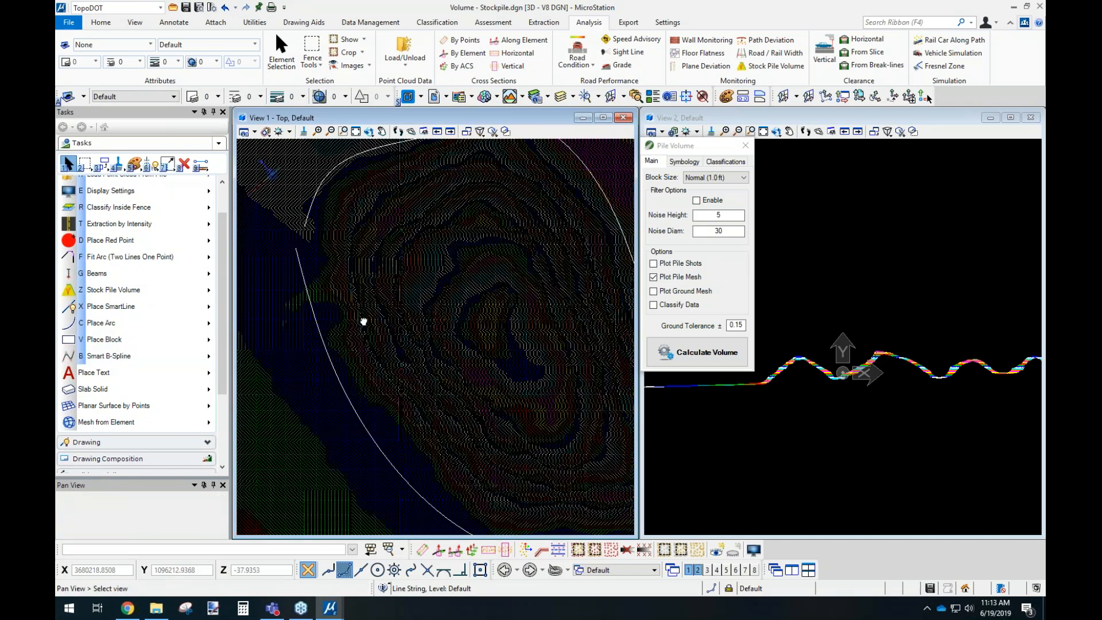
pyautogui.scroll(-2, 330, 354)
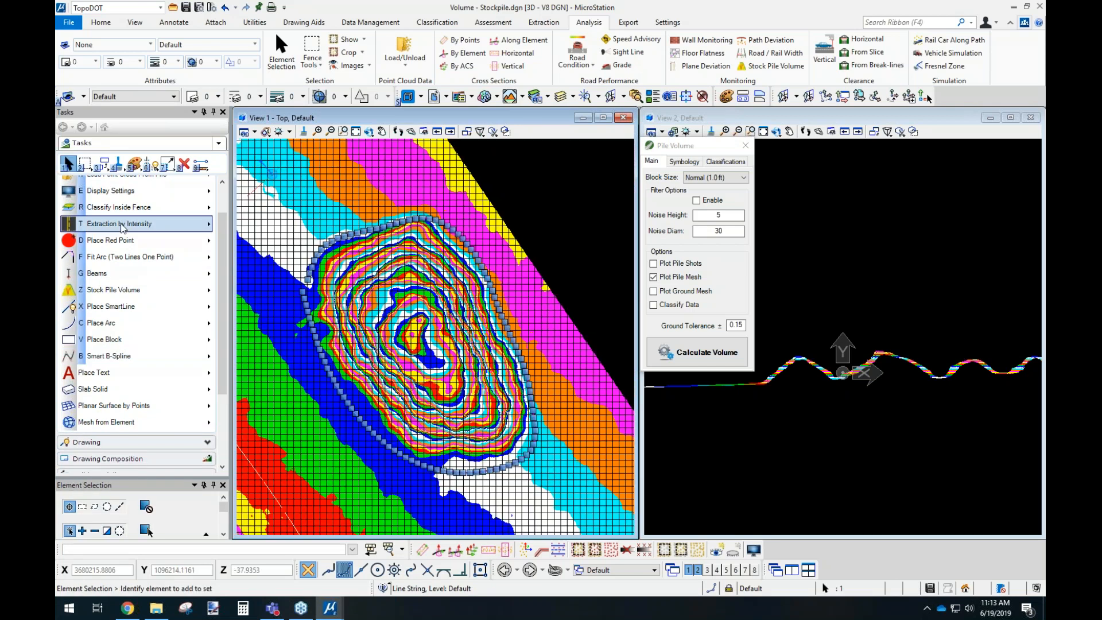
pyautogui.click(143, 223)
pyautogui.click(190, 249)
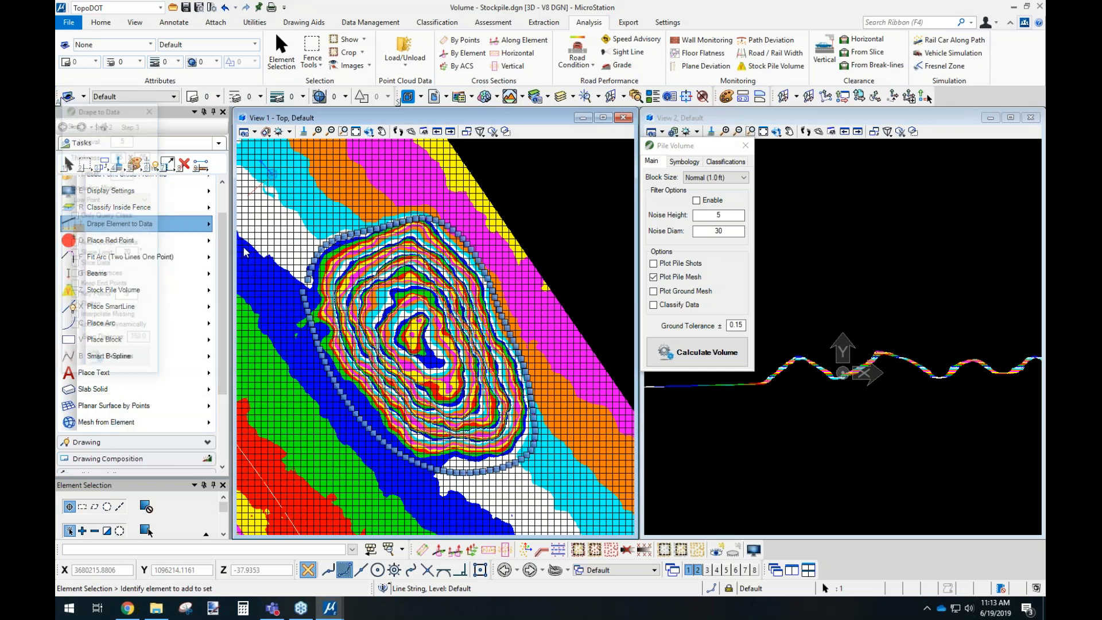
pyautogui.moveTo(127, 115); pyautogui.dragTo(611, 147)
pyautogui.doubleClick(606, 206)
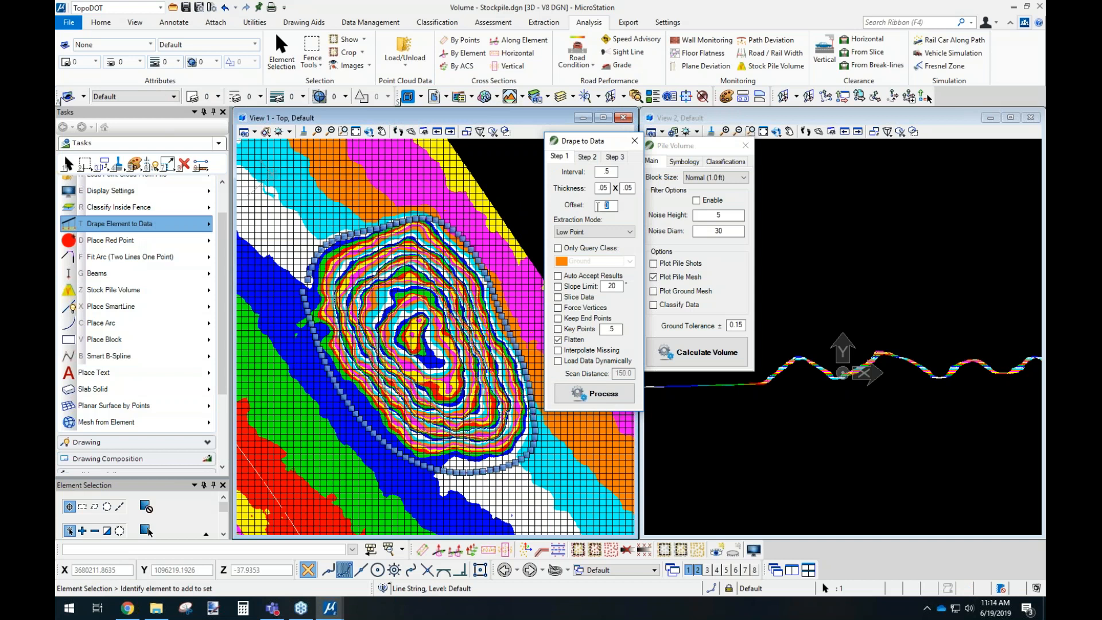
pyautogui.doubleClick(603, 171)
pyautogui.write('0')
# Set the drape sampling thickness to .25 x .25.
pyautogui.scroll(10, 313, 292)
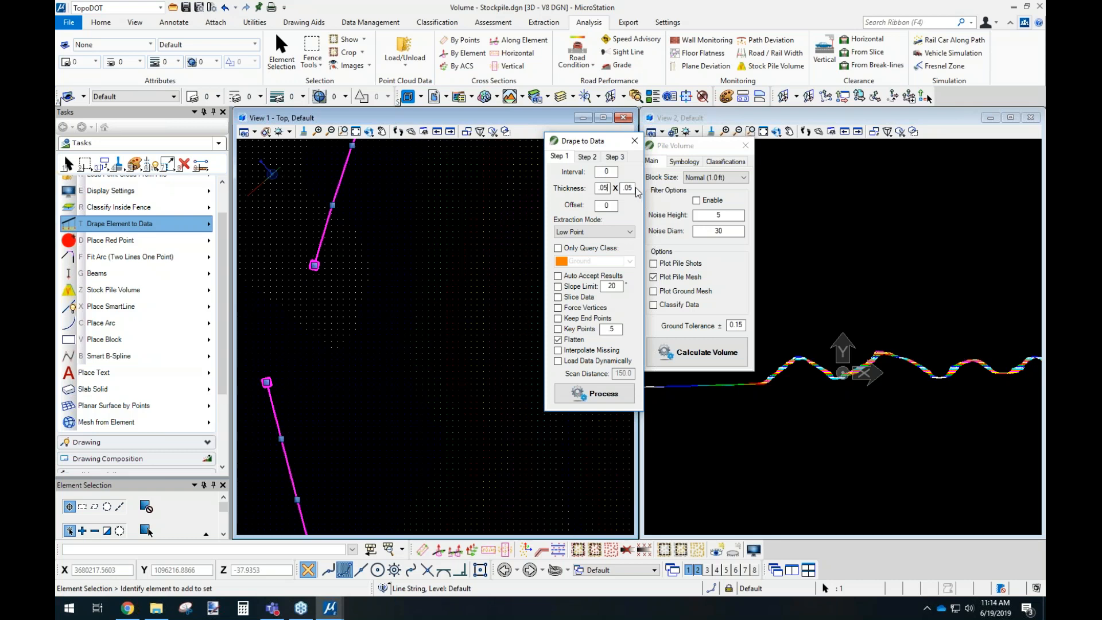
pyautogui.doubleClick(628, 188)
pyautogui.press('BackSpace')
pyautogui.write('.05')
pyautogui.moveTo(632, 189); pyautogui.dragTo(589, 188)
pyautogui.write('25')
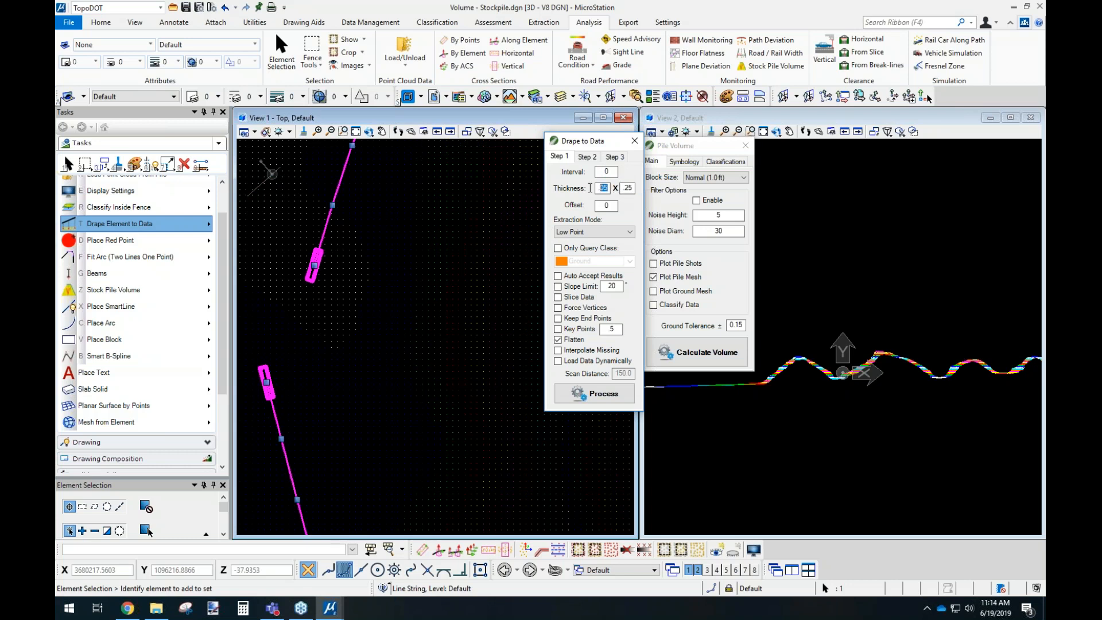
pyautogui.write('25')
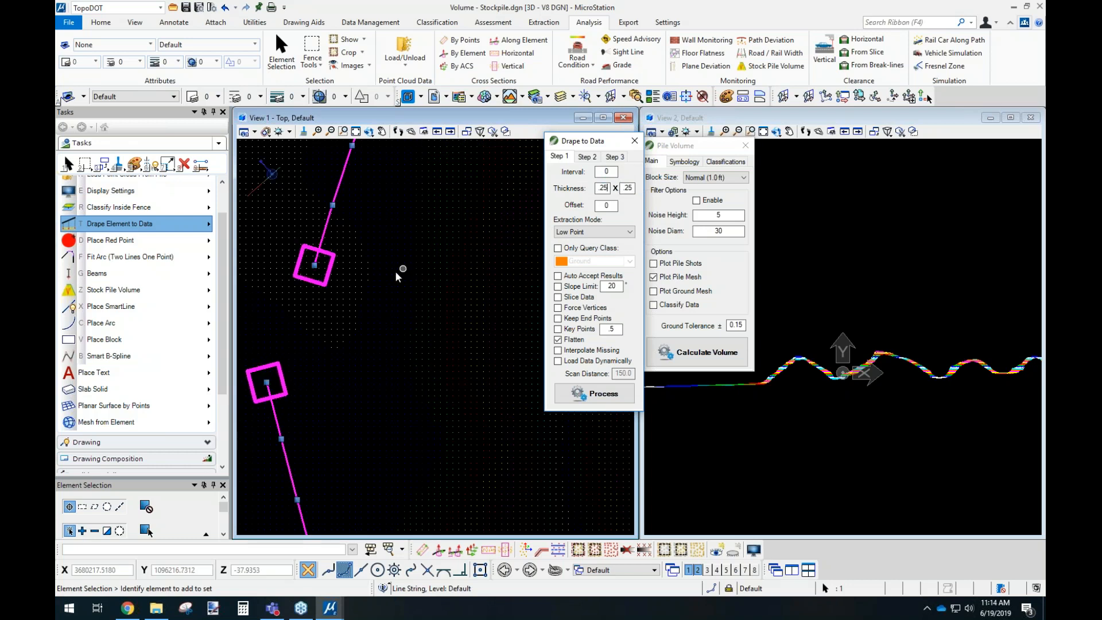
# Enable Force Vertices and process the drape of the stockpile boundary onto the point cloud.
pyautogui.scroll(-3, 328, 295)
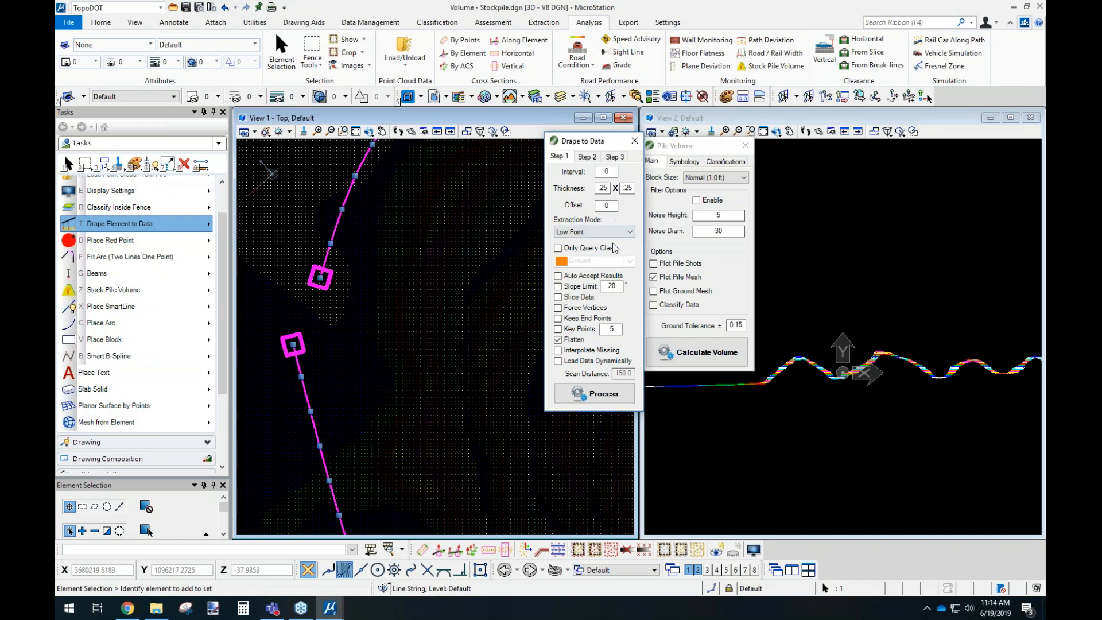
pyautogui.click(558, 308)
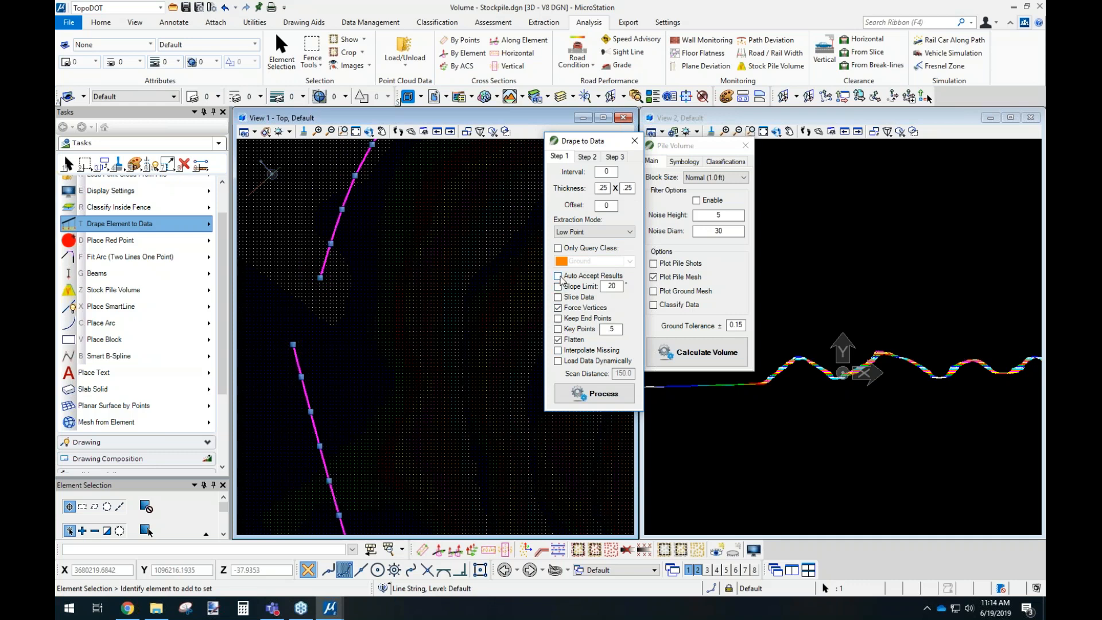
pyautogui.click(597, 396)
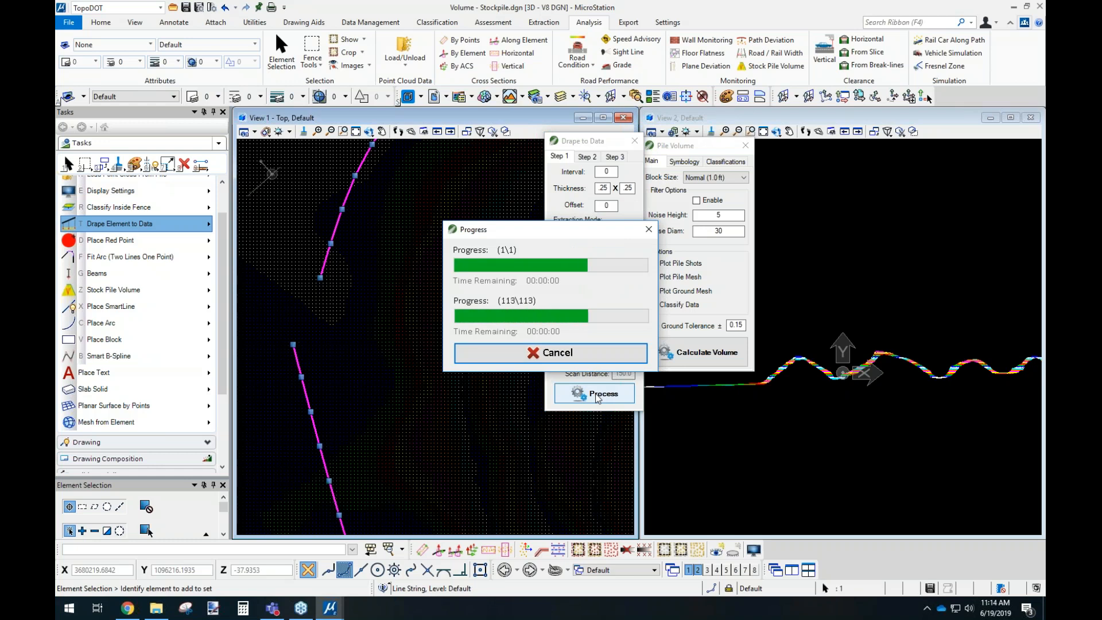
pyautogui.click(634, 140)
# Calculate the stockpile's volume from the draped boundary in a rotated 3D view, with the pile mesh plotted.
pyautogui.click(441, 253)
pyautogui.click(369, 131)
pyautogui.click(408, 147)
pyautogui.click(328, 250)
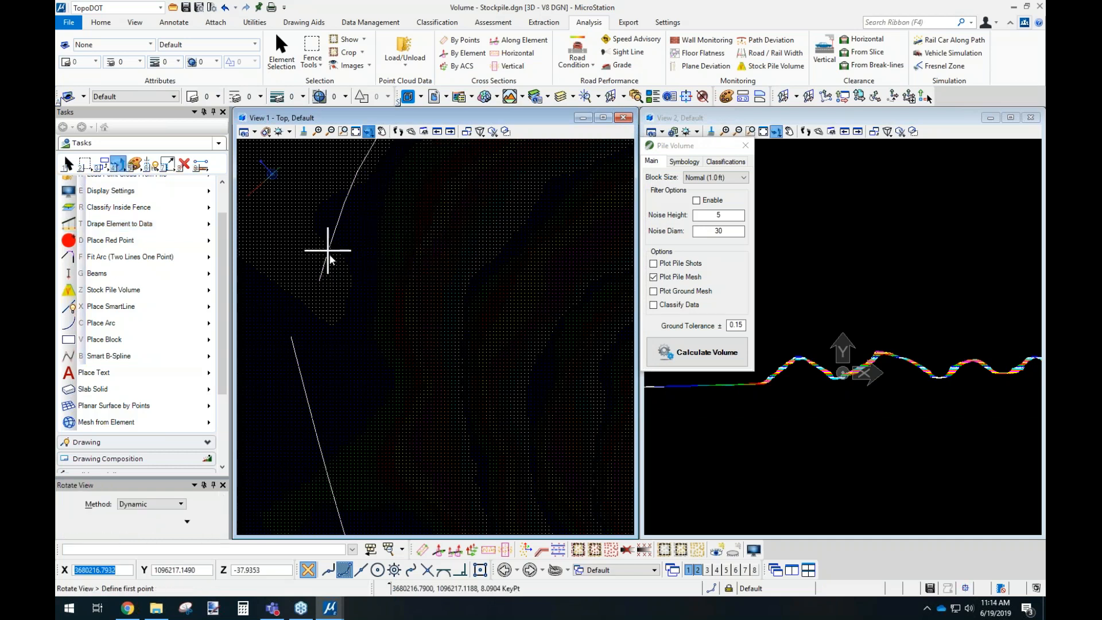
pyautogui.click(406, 172)
pyautogui.click(385, 276)
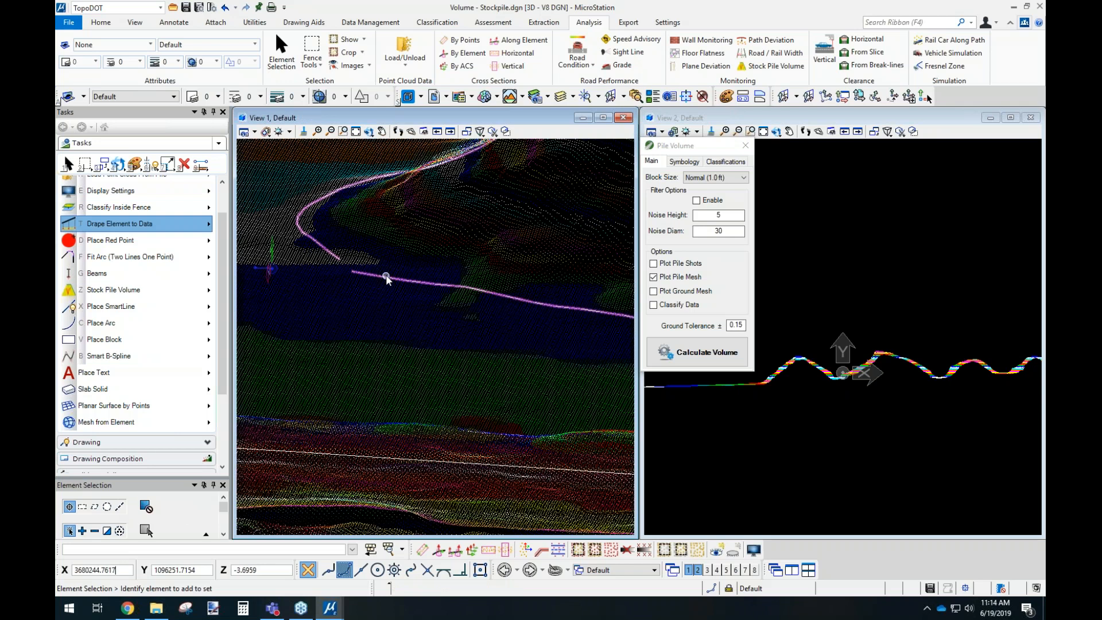
pyautogui.click(707, 353)
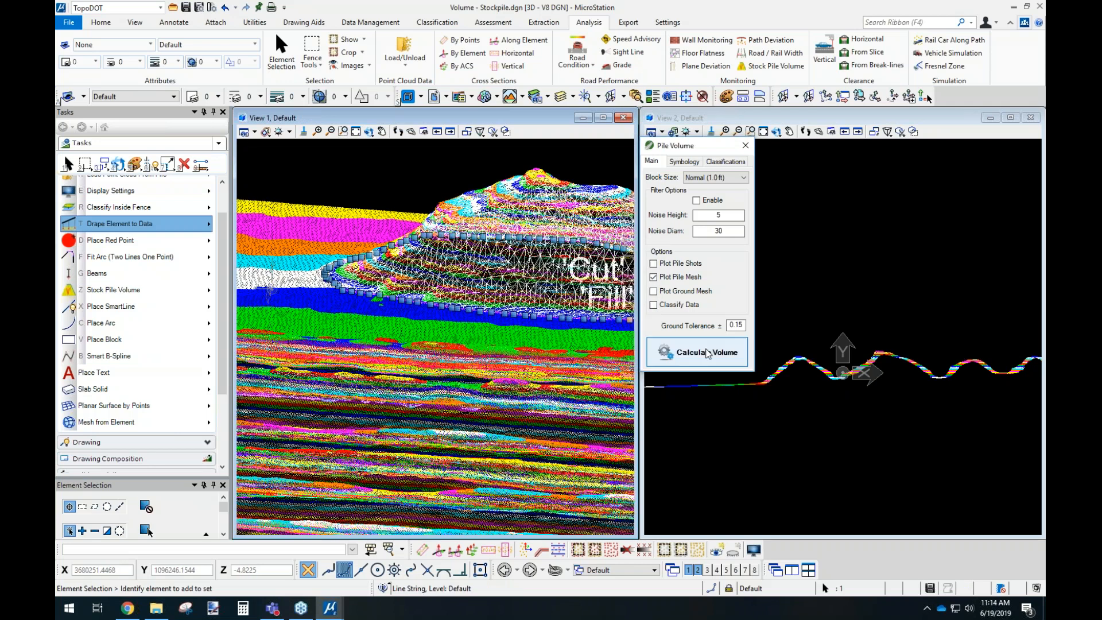
# Rotate View 1 back to Top and examine the stockpile's boundary, pile mesh and cut and fill volume text.
pyautogui.moveTo(594, 270); pyautogui.dragTo(410, 307, button='middle')
pyautogui.click(369, 132)
pyautogui.click(407, 163)
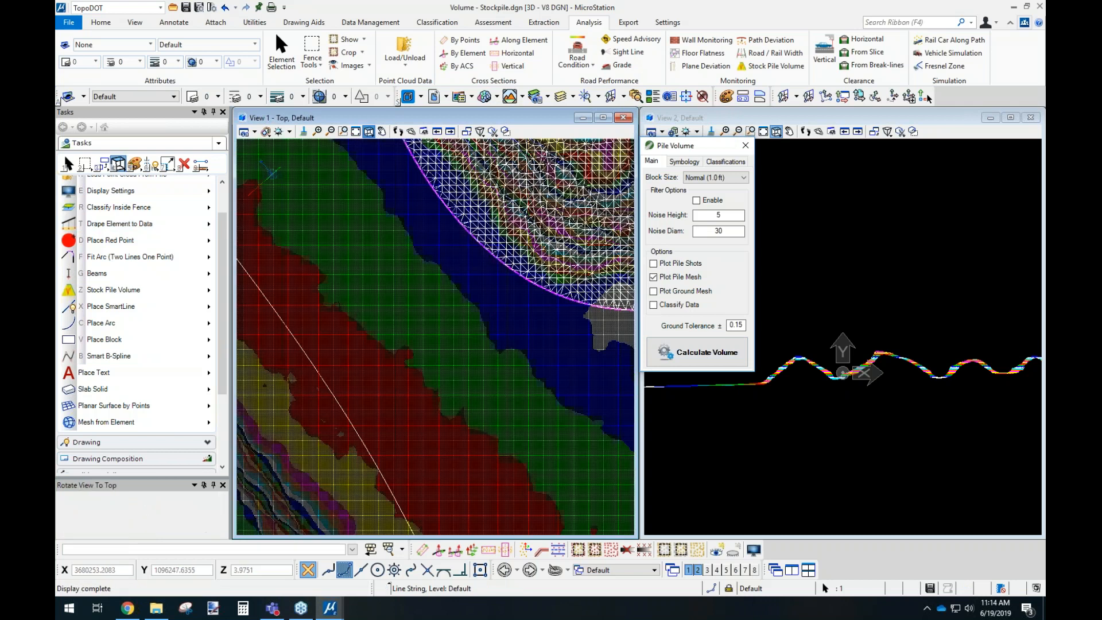
pyautogui.moveTo(576, 222); pyautogui.dragTo(312, 422, button='middle')
pyautogui.scroll(4, 565, 273)
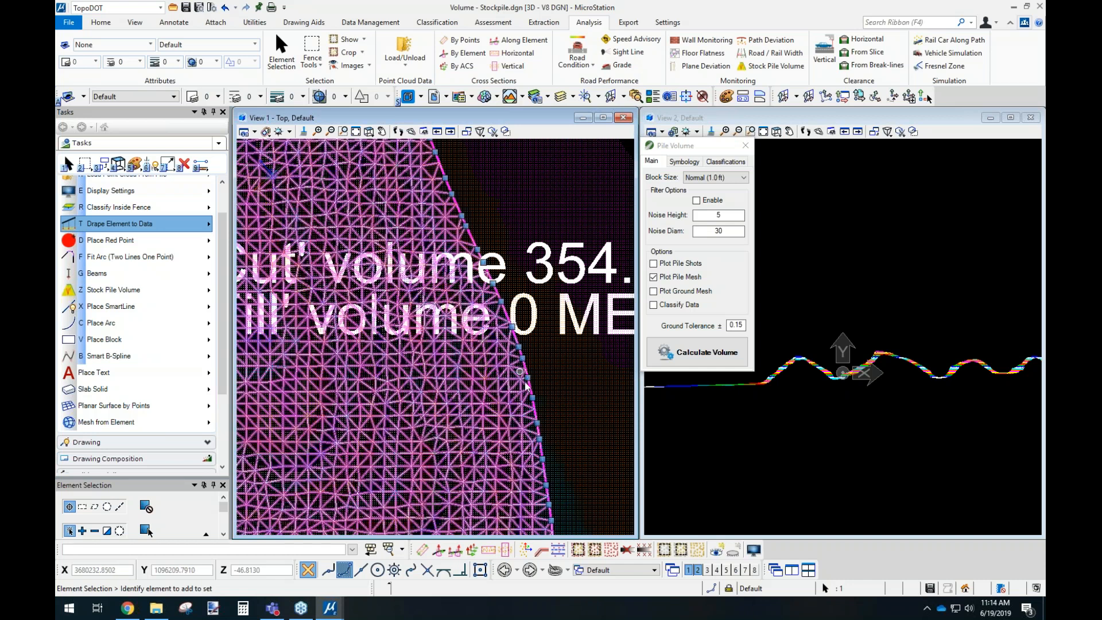
pyautogui.scroll(-5, 538, 423)
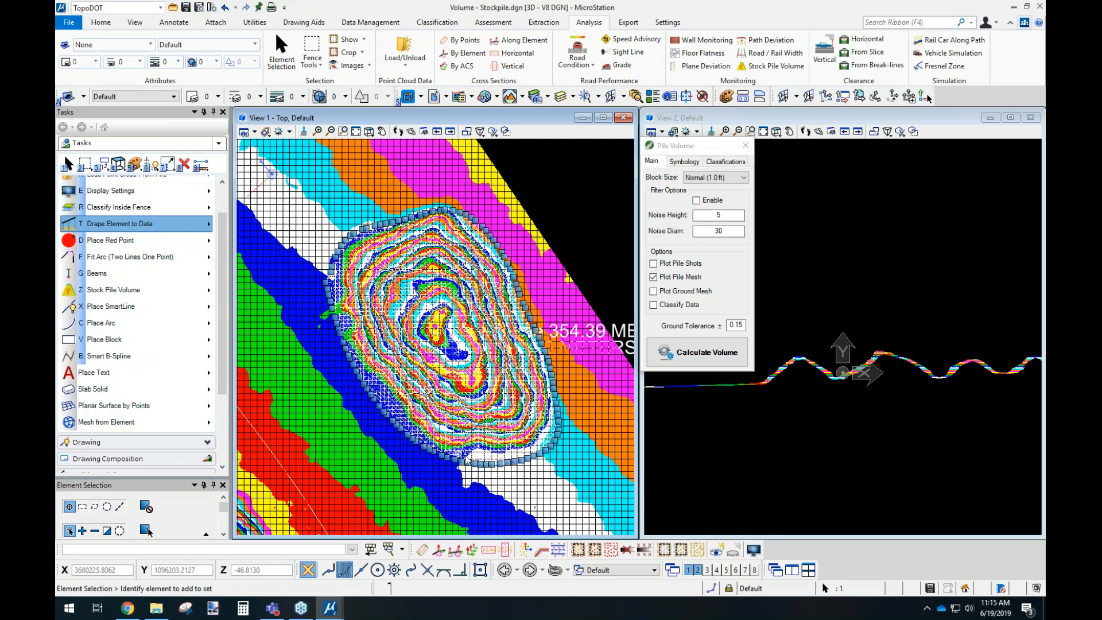
pyautogui.moveTo(580, 338); pyautogui.dragTo(542, 339, button='middle')
pyautogui.scroll(3, 542, 338)
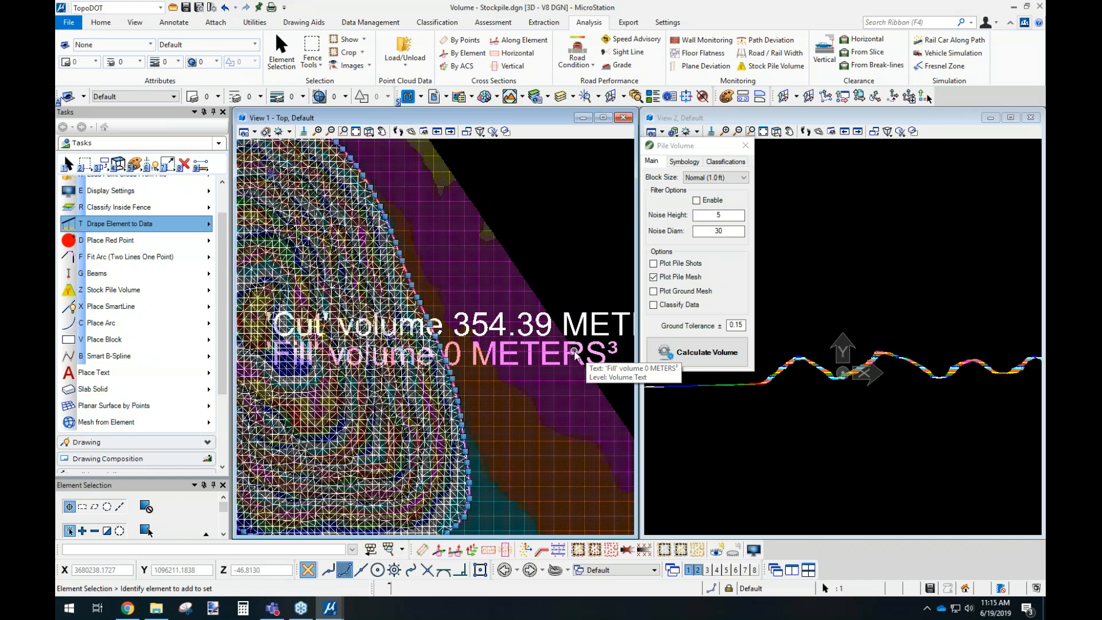
# Try to calculate the volume of two adjoining stockpile boundaries together, picking them with the point cloud hidden and showing it again.
pyautogui.scroll(-3, 574, 236)
pyautogui.moveTo(423, 372); pyautogui.dragTo(585, 216, button='middle')
pyautogui.moveTo(438, 337); pyautogui.dragTo(484, 292, button='middle')
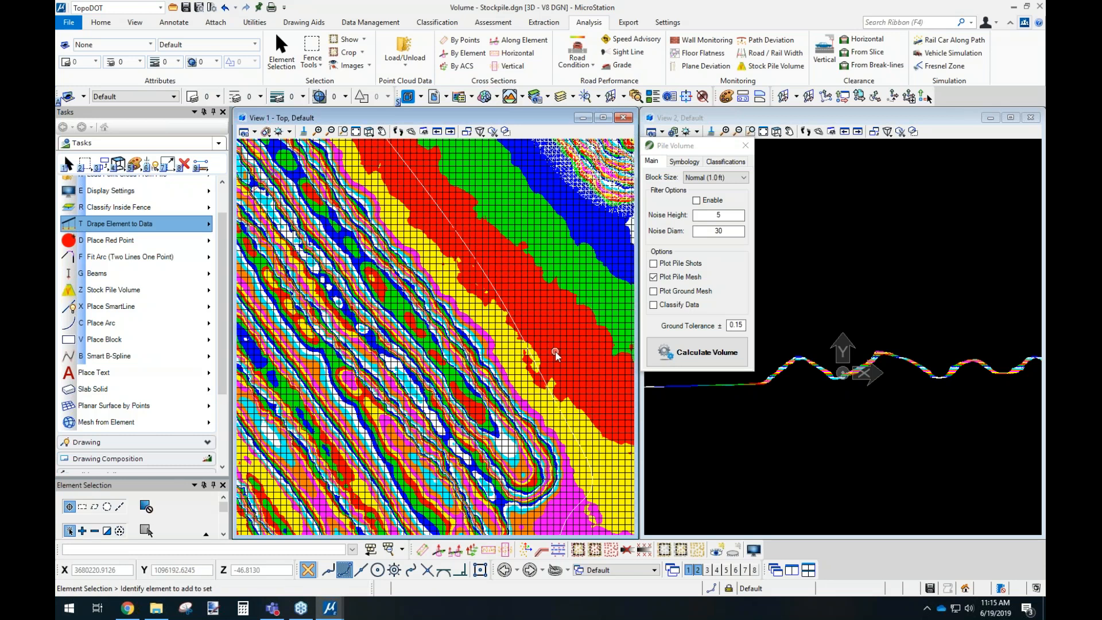
pyautogui.press('e')
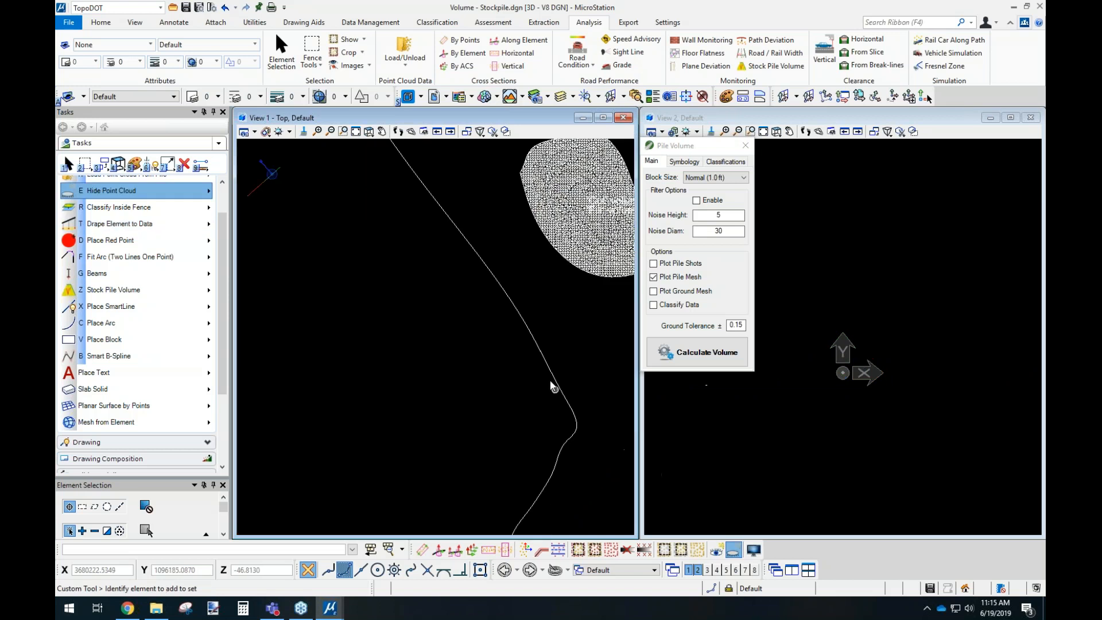
pyautogui.scroll(-5, 550, 386)
pyautogui.scroll(4, 393, 312)
pyautogui.moveTo(388, 314); pyautogui.dragTo(362, 368)
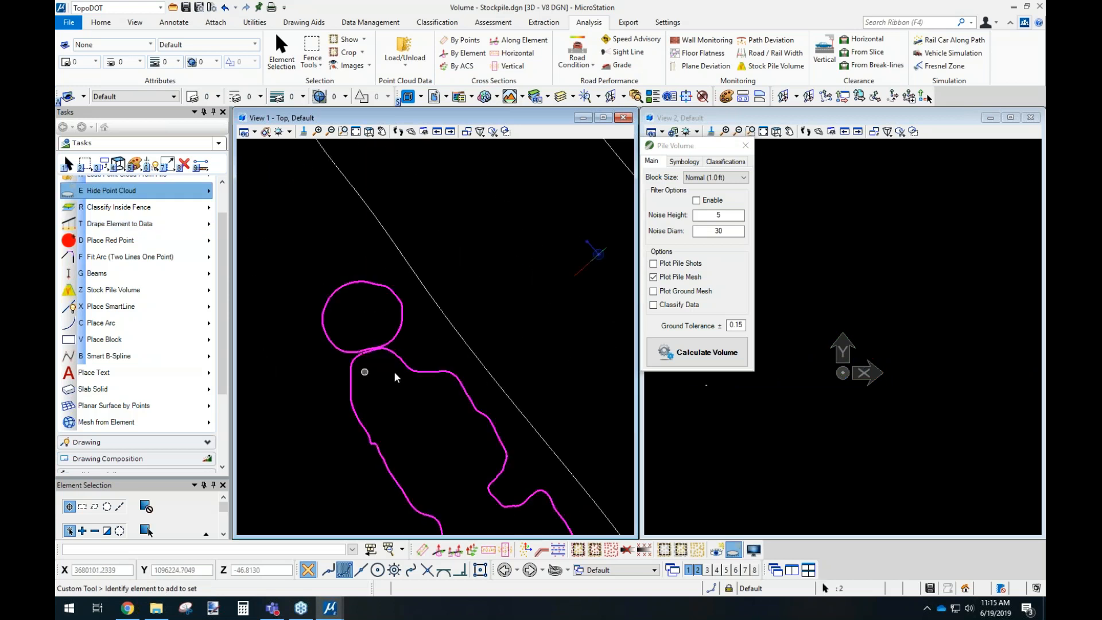
pyautogui.click(717, 550)
pyautogui.click(707, 352)
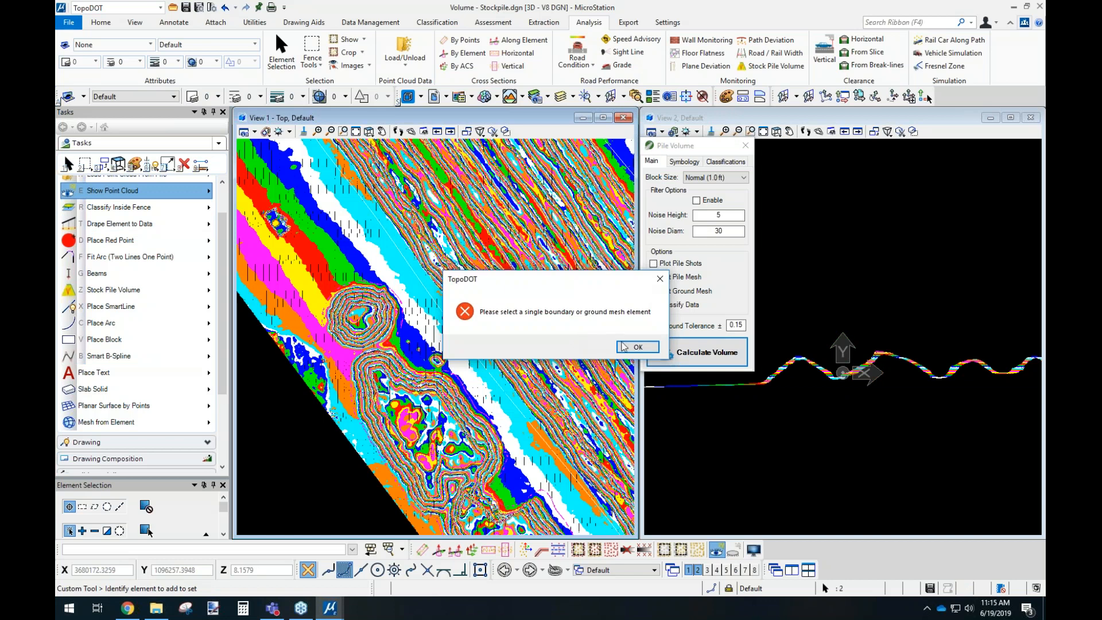
pyautogui.click(638, 347)
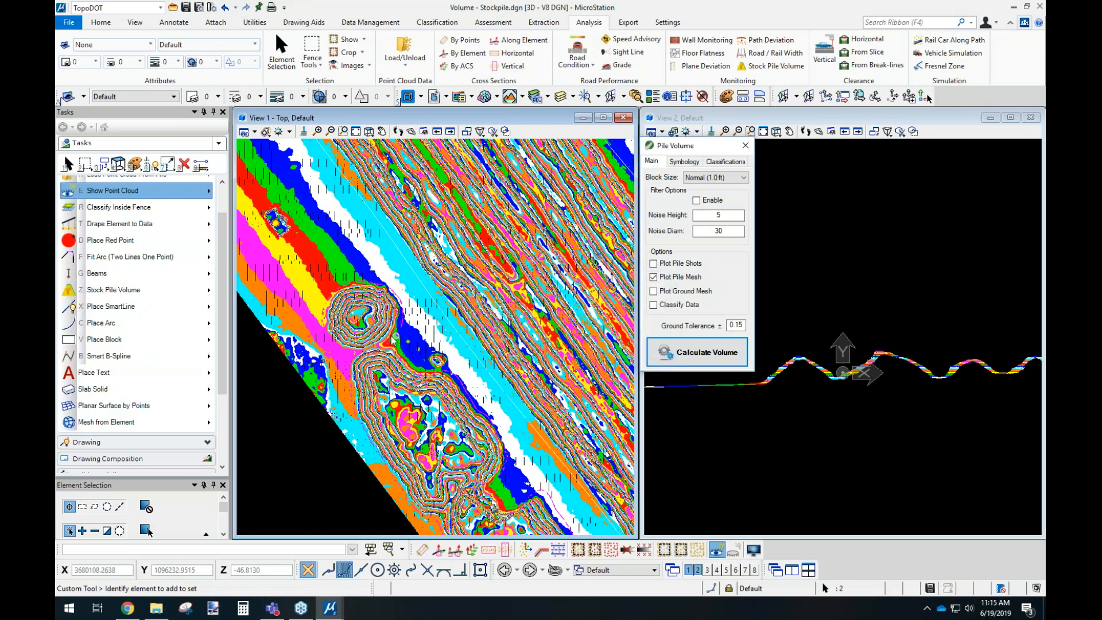
pyautogui.scroll(4, 548, 360)
pyautogui.click(467, 345)
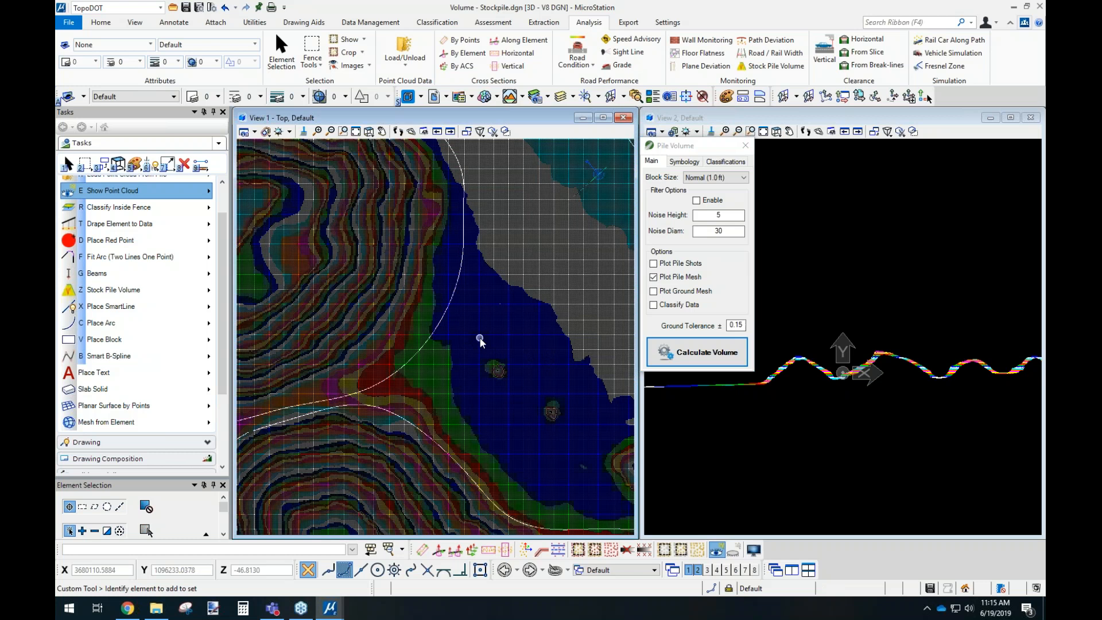
pyautogui.moveTo(500, 307); pyautogui.dragTo(518, 329)
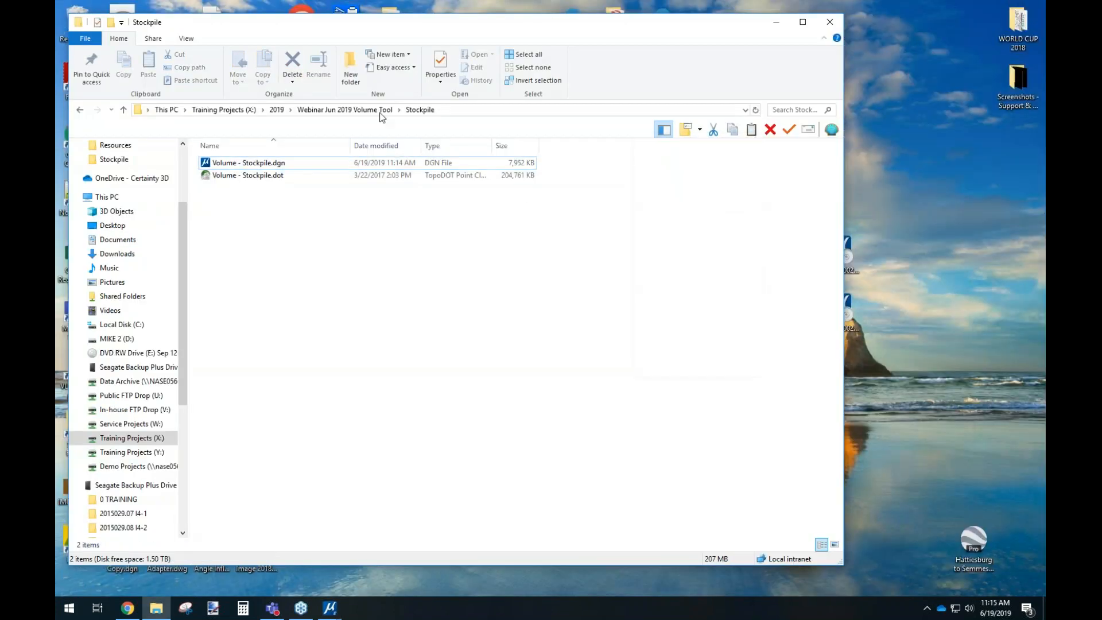
# Open Volume - Rail Balast.dgn from the Rail Ballast folder despite the missing WorkSet, and dismiss the text window and welcome screen.
pyautogui.click(379, 110)
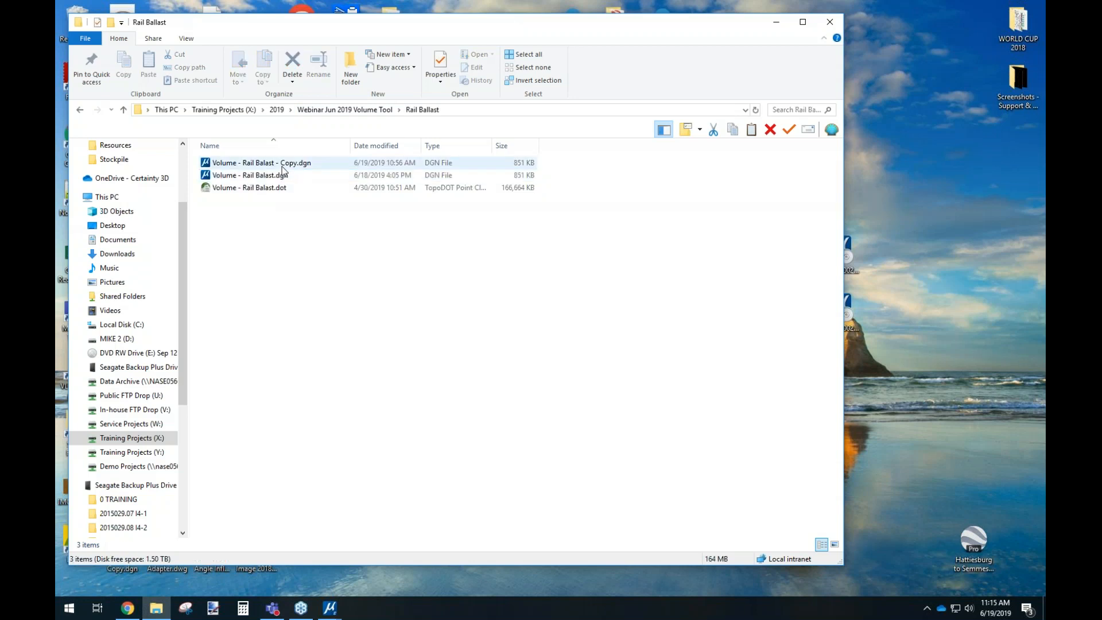
pyautogui.doubleClick(275, 175)
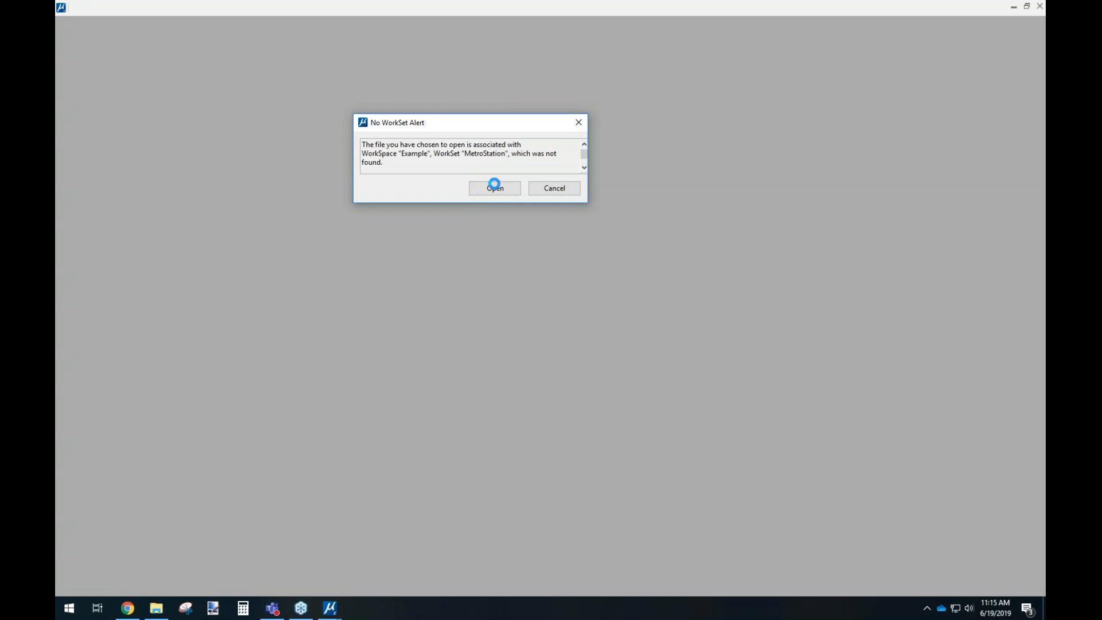
pyautogui.click(497, 185)
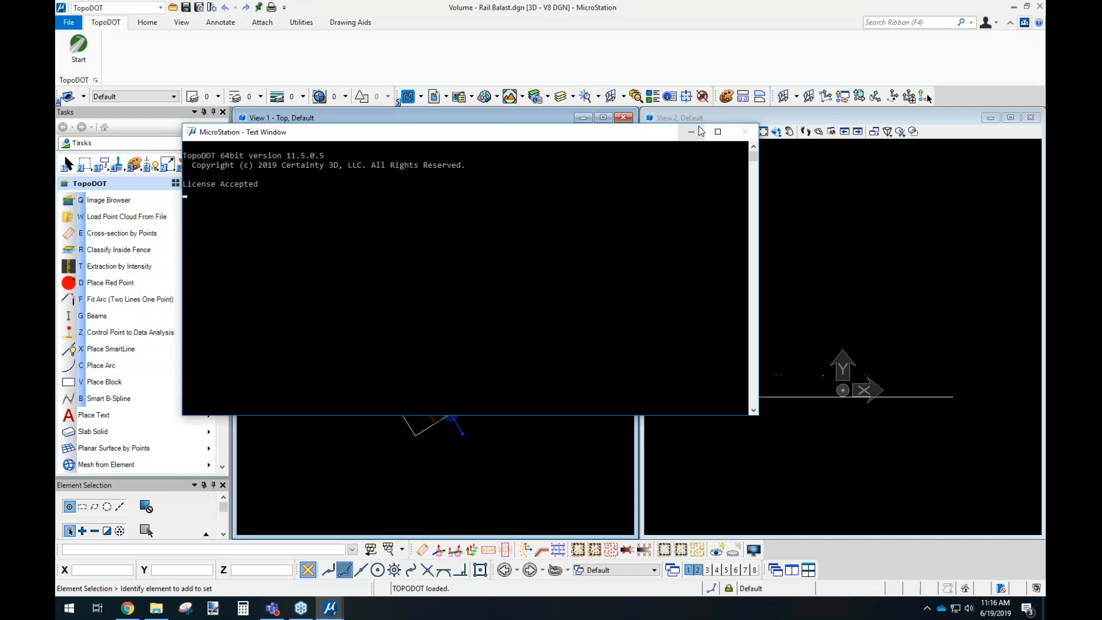
pyautogui.click(692, 132)
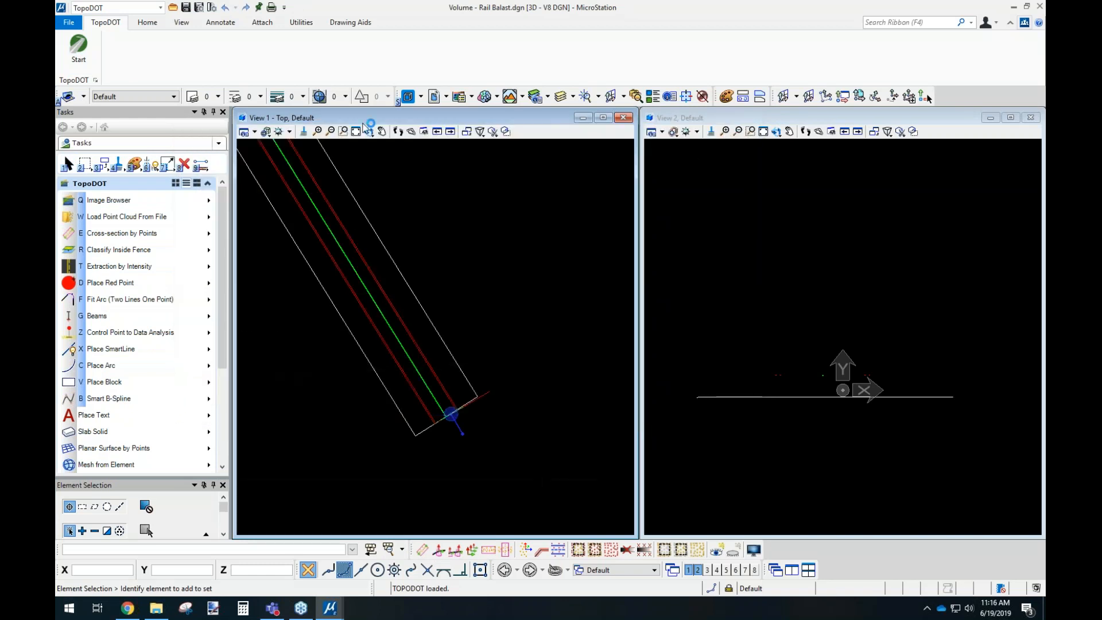
pyautogui.click(695, 171)
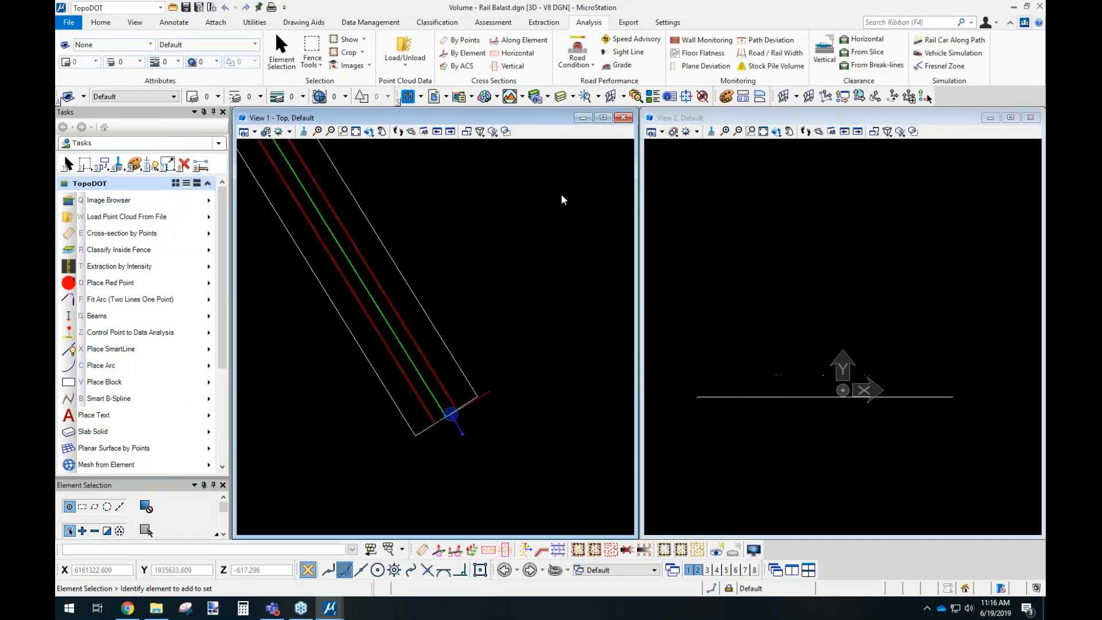
# Load the Volume - Rail Balast.dot point cloud from the Rail Ballast folder.
pyautogui.click(172, 216)
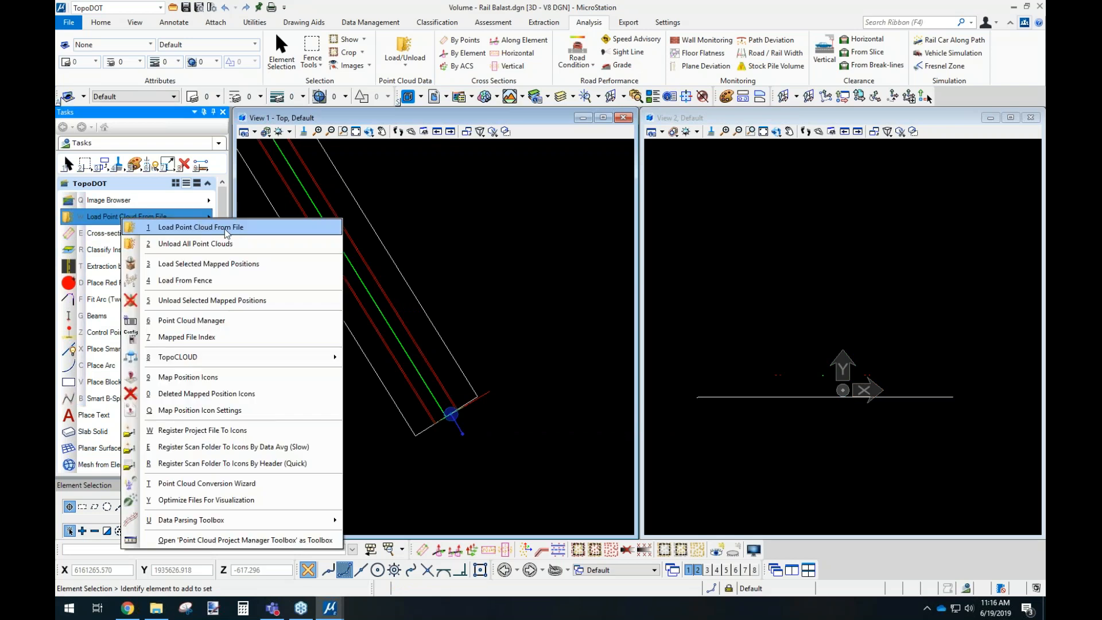
pyautogui.click(226, 228)
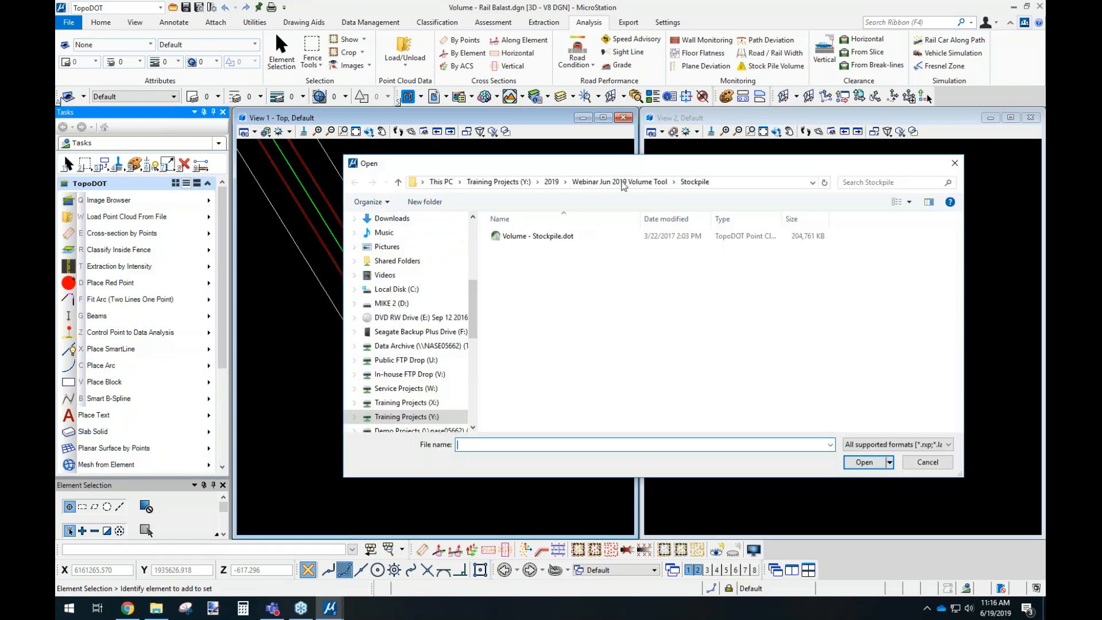
pyautogui.click(623, 184)
pyautogui.doubleClick(528, 250)
pyautogui.click(538, 237)
pyautogui.click(864, 462)
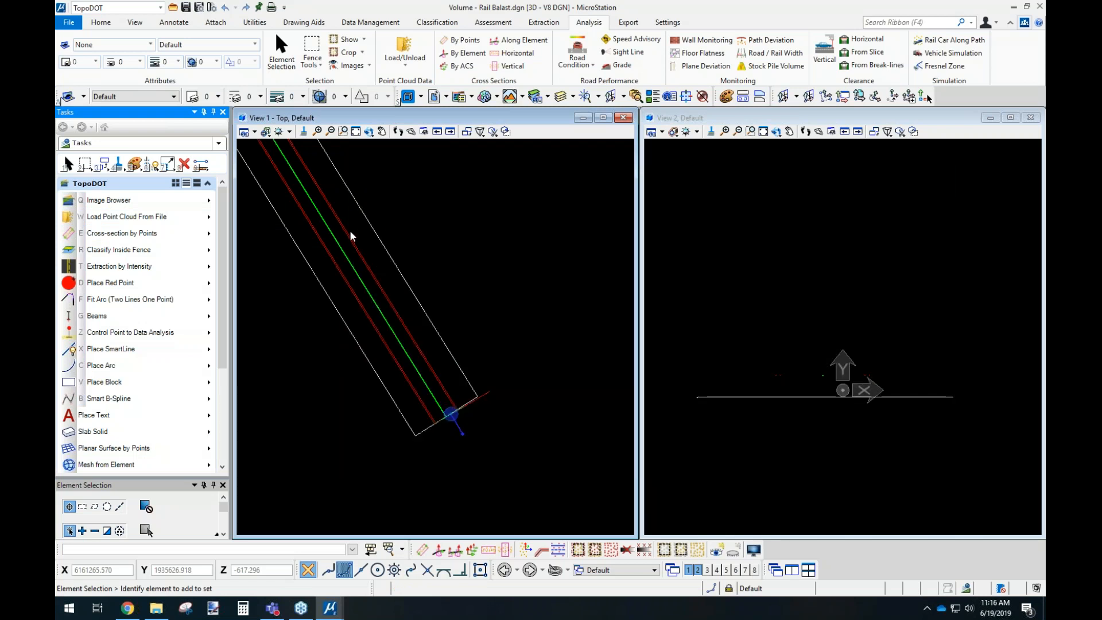
pyautogui.moveTo(445, 288); pyautogui.dragTo(523, 323, button='middle')
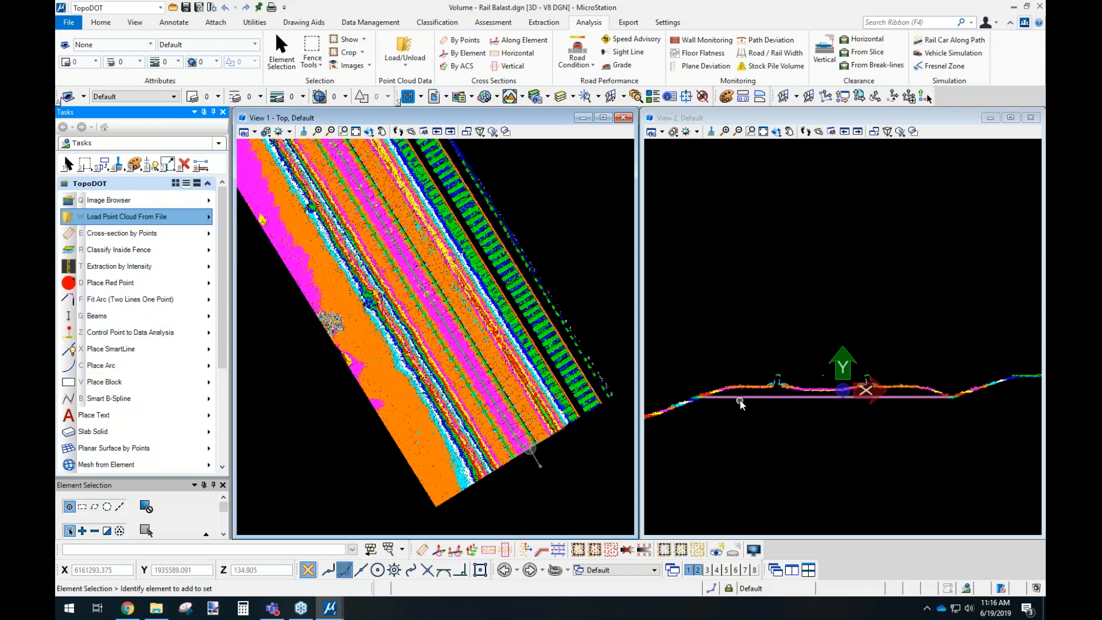
# Examine the rail ballast boundary and center line against the point cloud in the top and cross-section views.
pyautogui.click(739, 397)
pyautogui.moveTo(377, 179); pyautogui.dragTo(498, 412, button='middle')
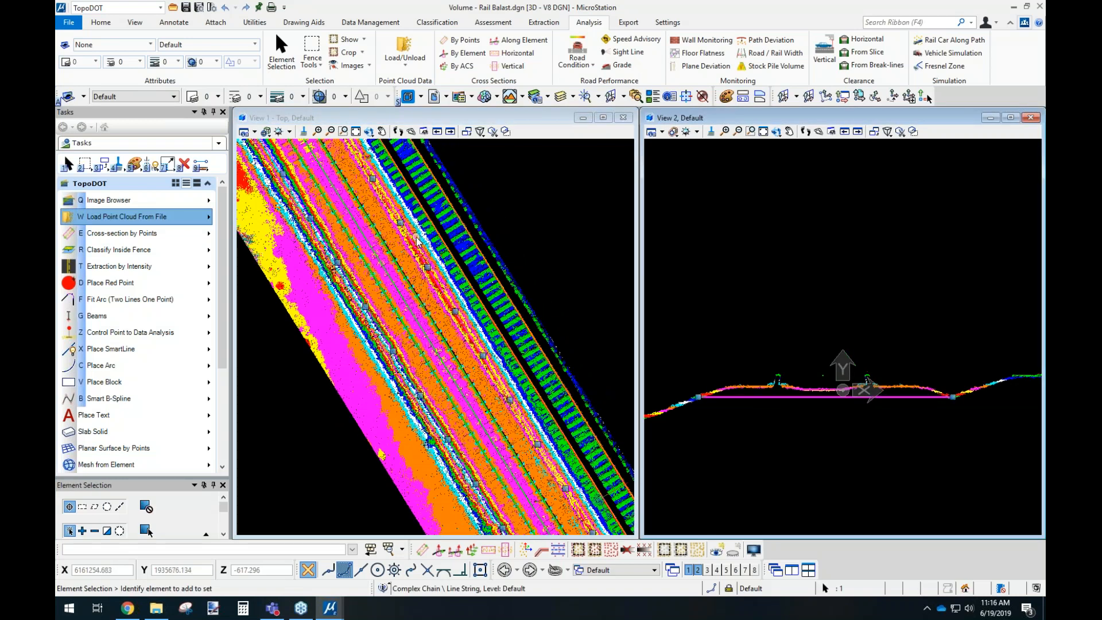
pyautogui.moveTo(381, 186); pyautogui.dragTo(535, 393, button='middle')
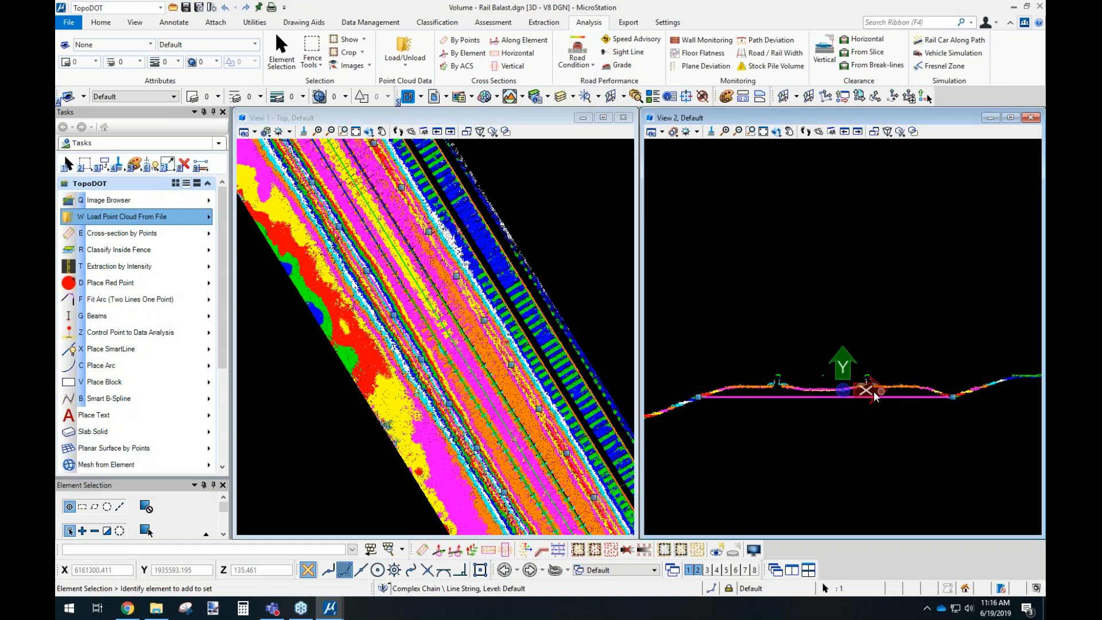
pyautogui.scroll(-2, 780, 406)
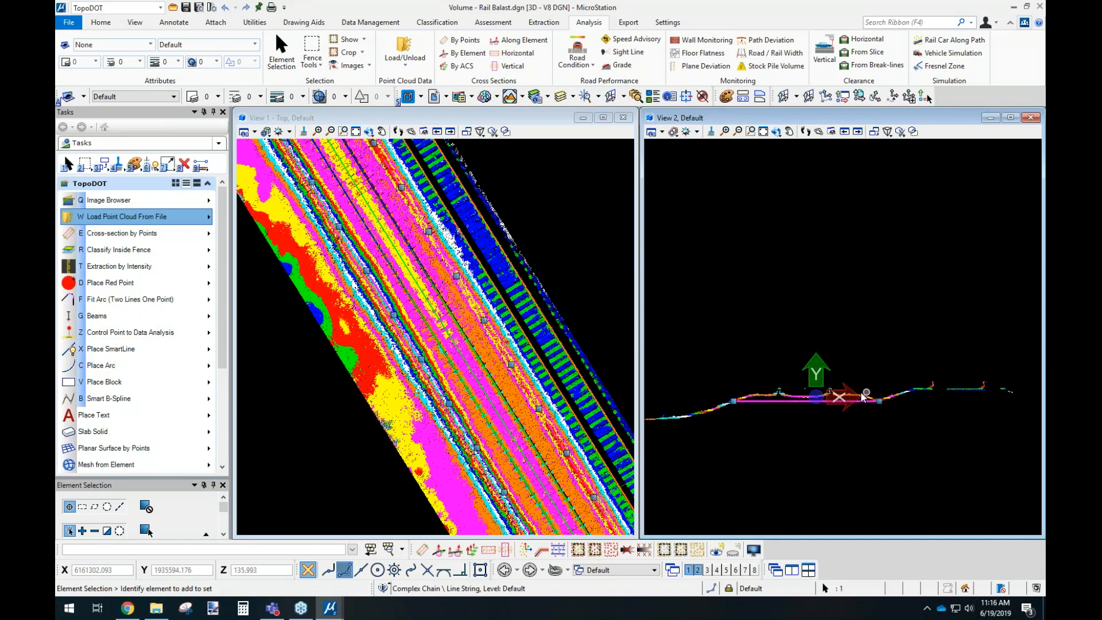
pyautogui.scroll(1, 434, 249)
pyautogui.scroll(1, 435, 248)
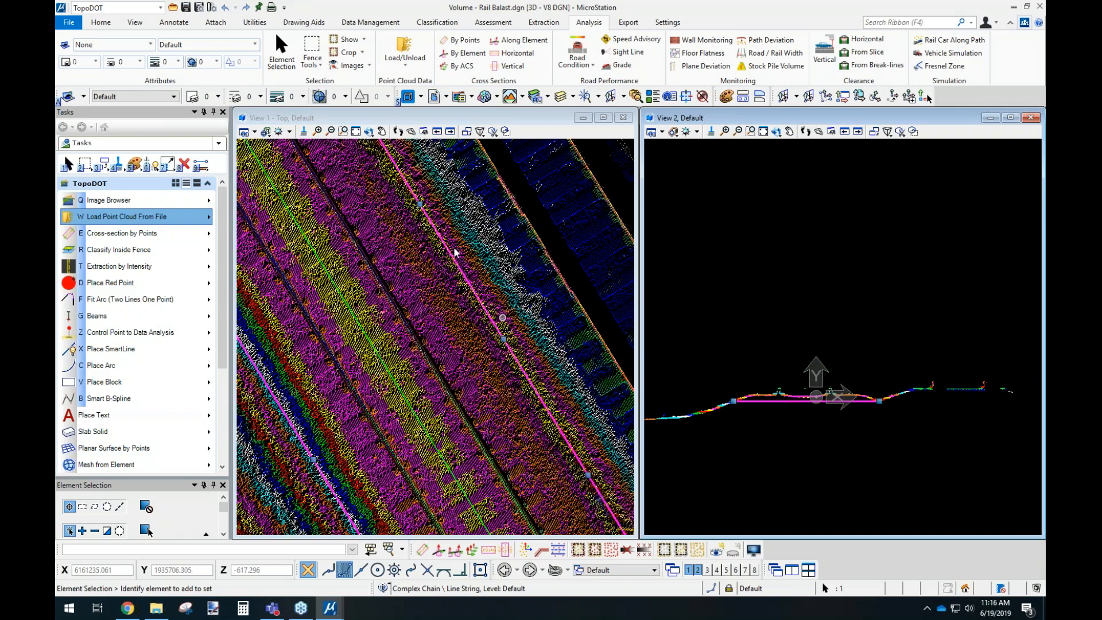
pyautogui.moveTo(407, 346); pyautogui.dragTo(497, 275, button='middle')
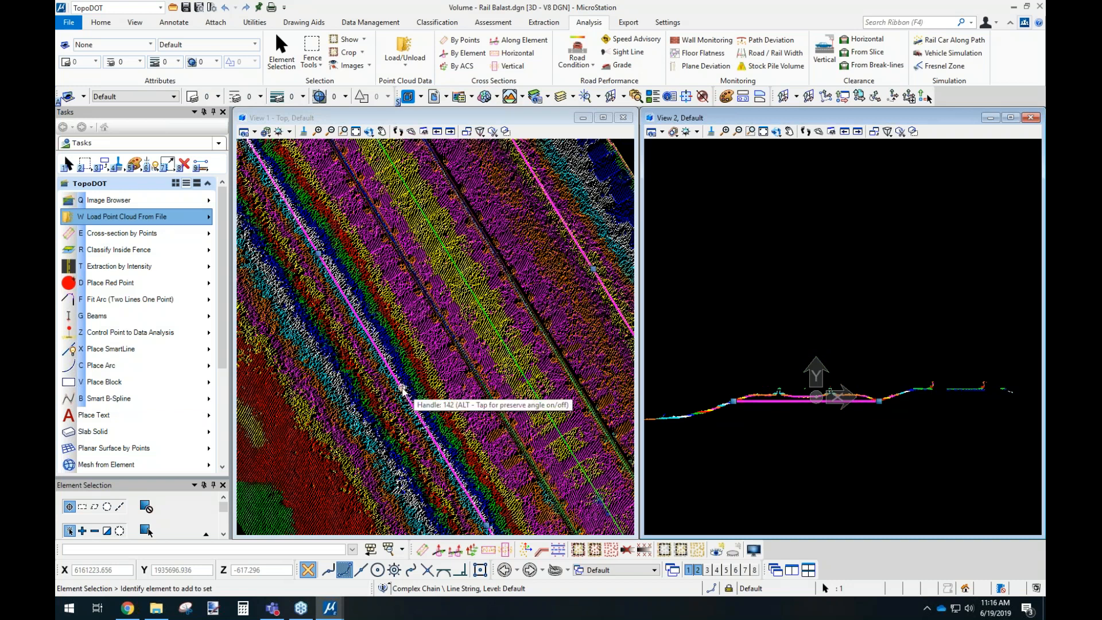
pyautogui.click(493, 326)
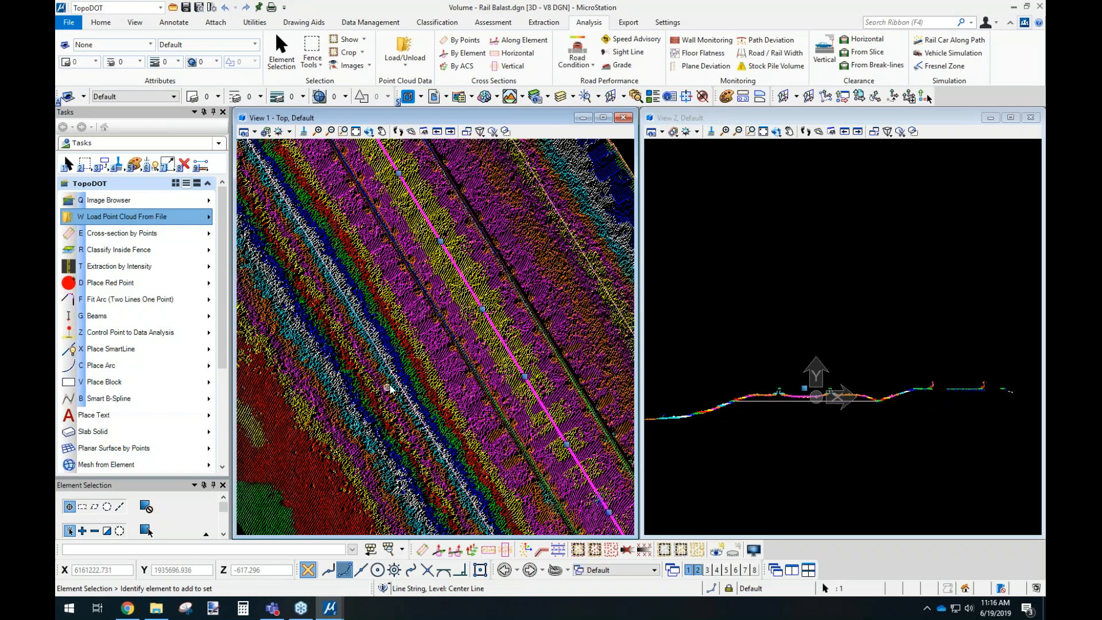
pyautogui.scroll(-3, 548, 445)
pyautogui.scroll(5, 539, 442)
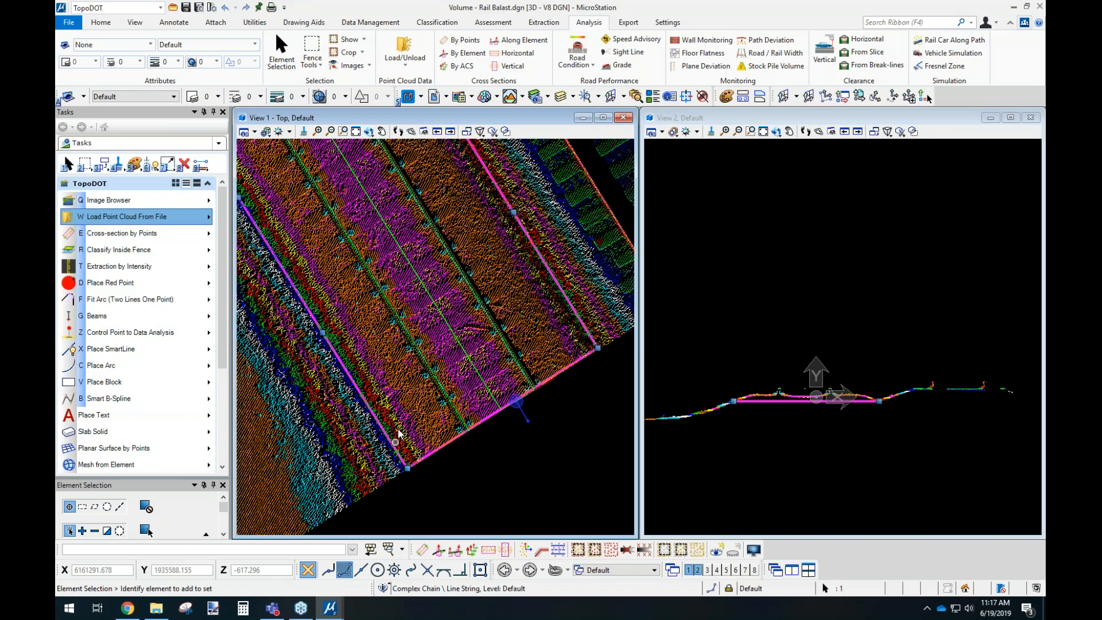
# Calculate the rail ballast's volume from its boundary with the pile mesh plotted, and hide the point cloud to read the volume text.
pyautogui.click(780, 66)
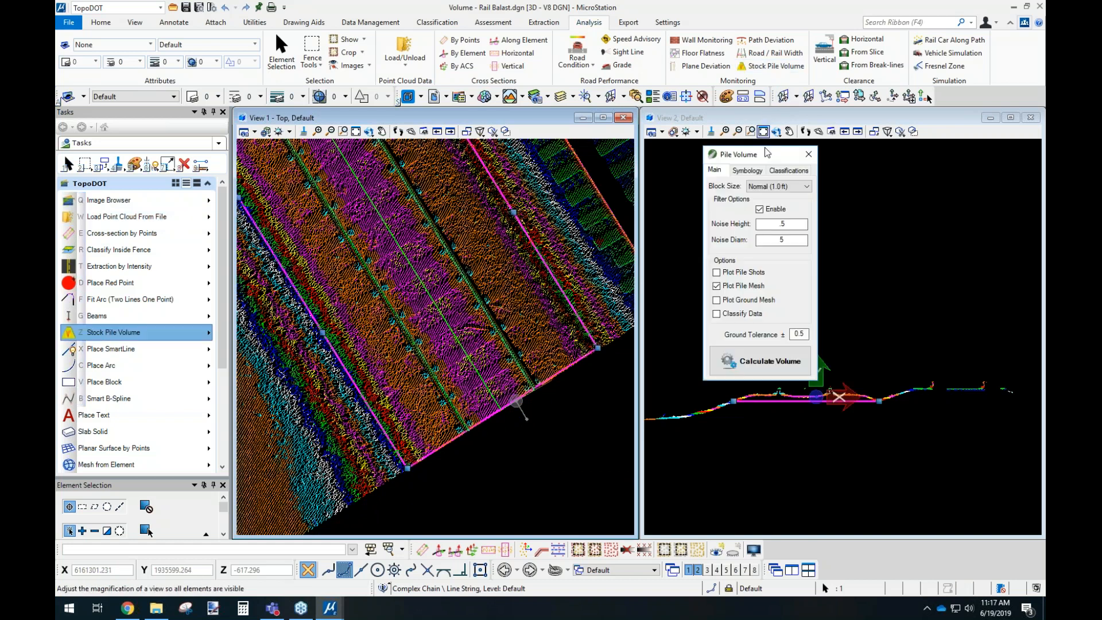
pyautogui.click(754, 360)
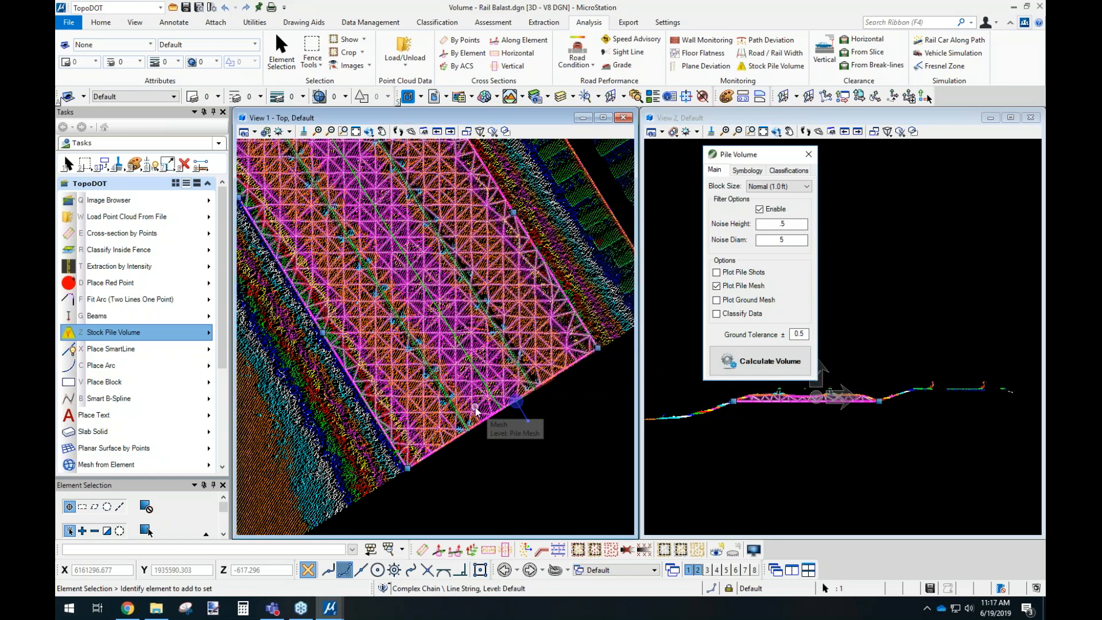
pyautogui.click(735, 554)
pyautogui.scroll(-5, 533, 439)
pyautogui.moveTo(366, 182); pyautogui.dragTo(470, 418, button='middle')
pyautogui.scroll(3, 385, 224)
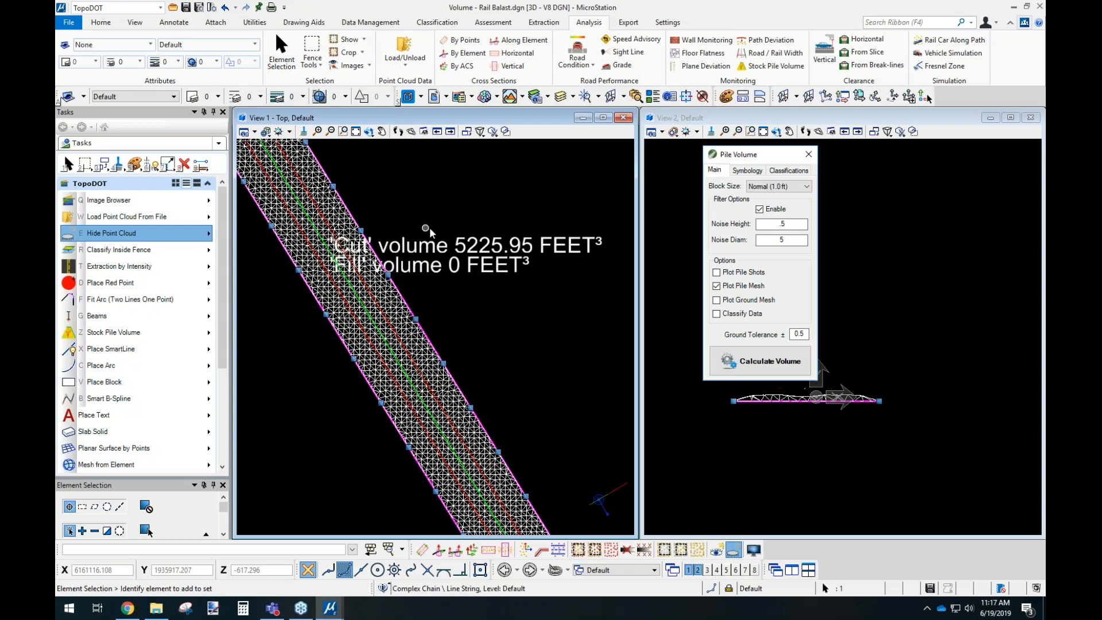
pyautogui.scroll(3, 439, 246)
pyautogui.moveTo(445, 257); pyautogui.dragTo(393, 250, button='middle')
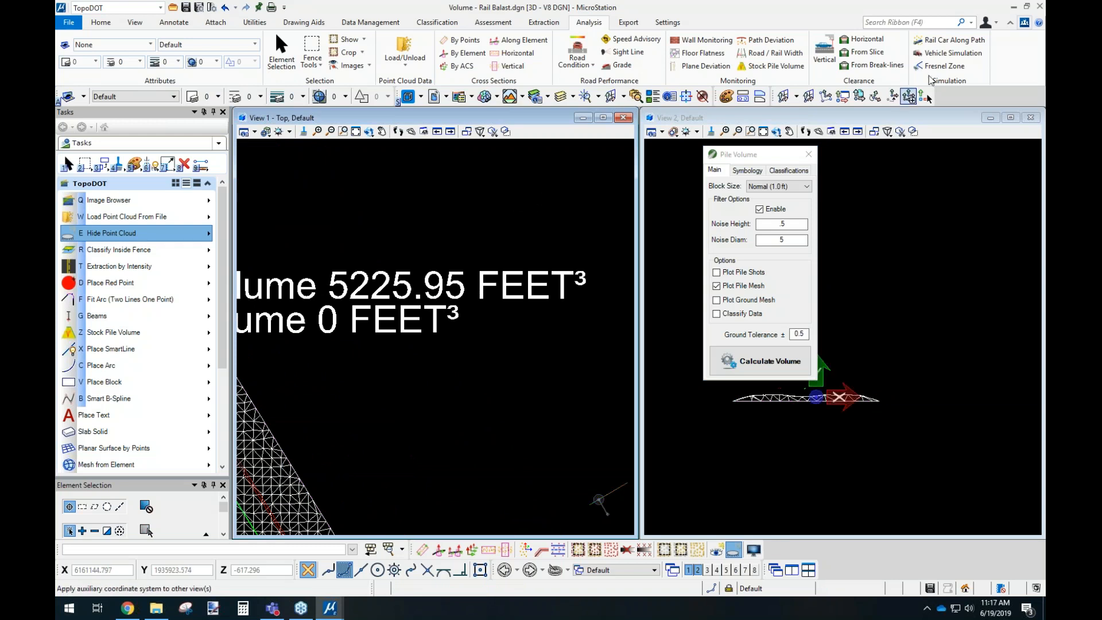
# Open Demo.dgn from File Explorer despite the missing WorkSet, and dismiss the text window and welcome screen.
pyautogui.click(1014, 8)
pyautogui.doubleClick(278, 166)
pyautogui.click(278, 164)
pyautogui.doubleClick(278, 165)
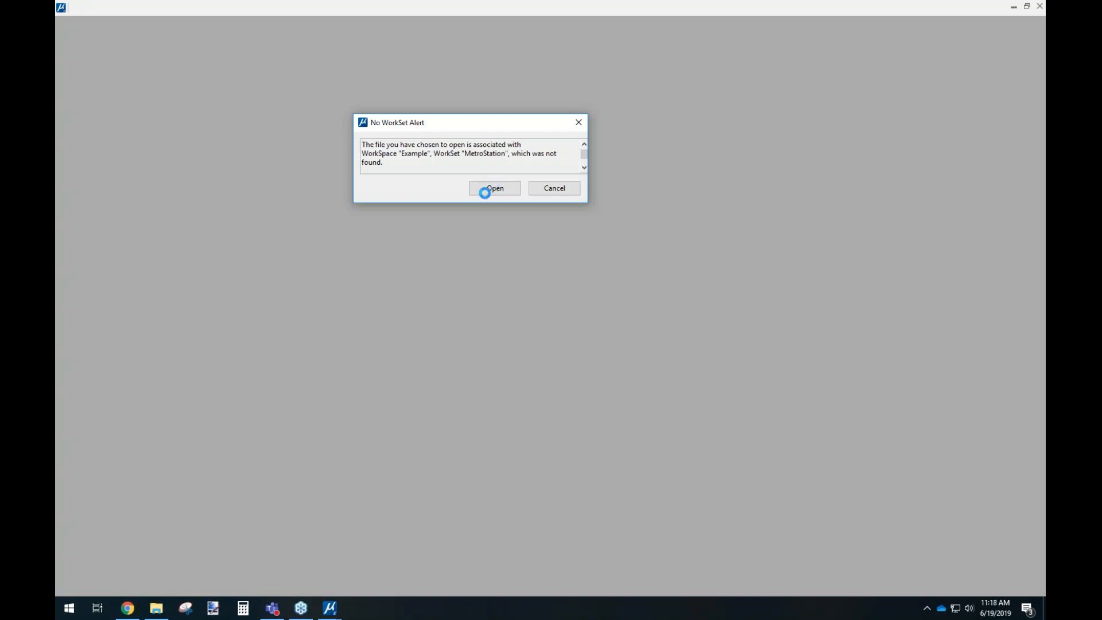
pyautogui.click(493, 187)
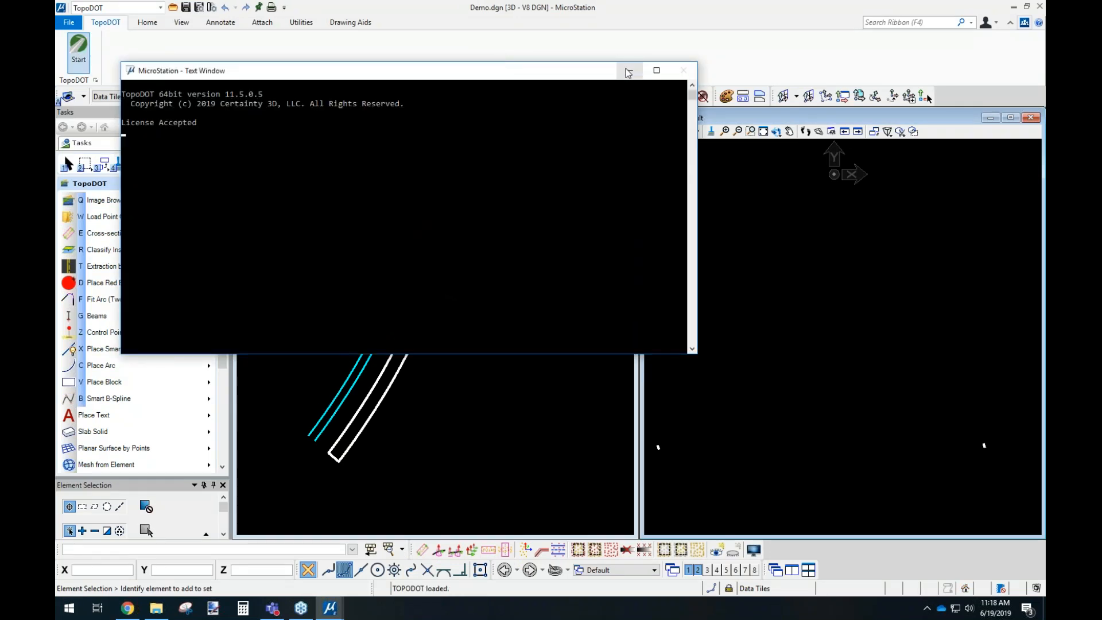
pyautogui.click(629, 69)
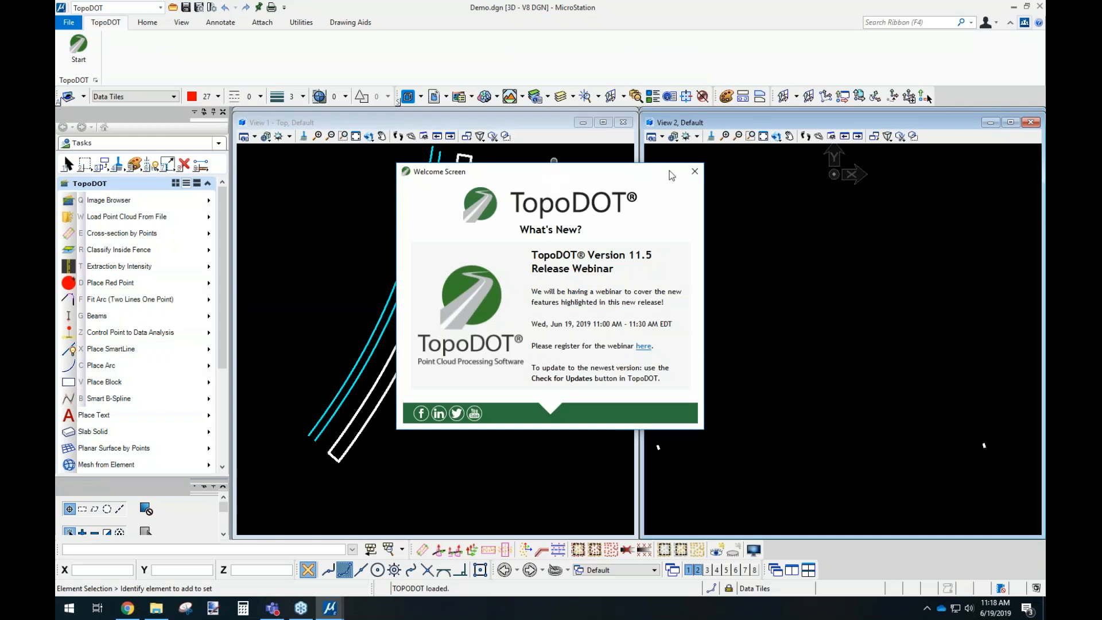
pyautogui.click(694, 171)
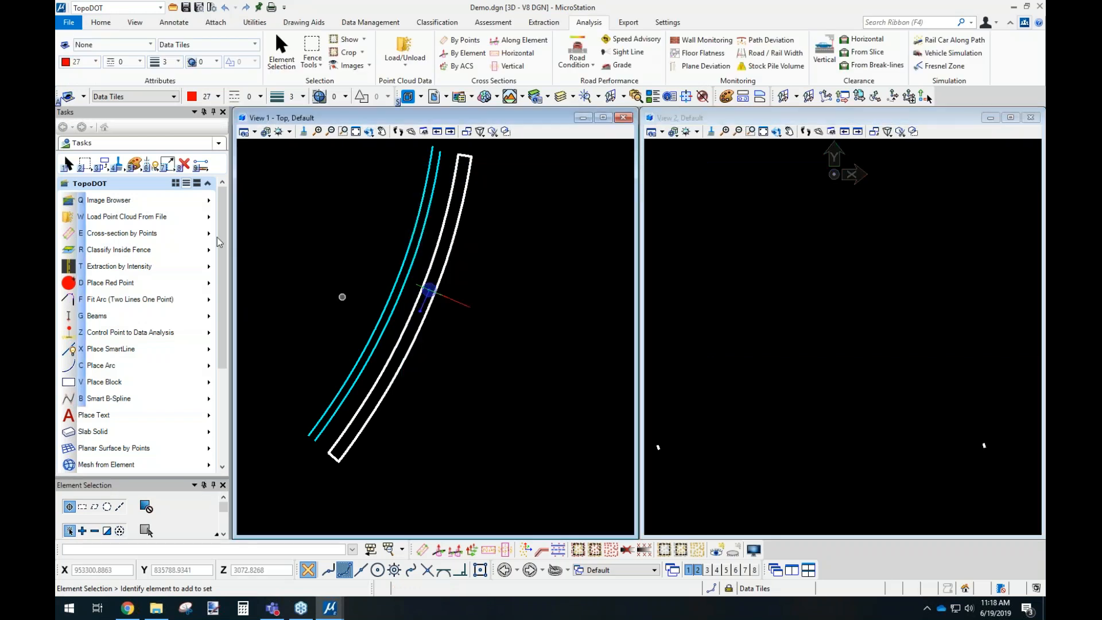
# Load the Demo data set's point cloud from file into the top and cross-section views.
pyautogui.click(115, 216)
pyautogui.click(198, 225)
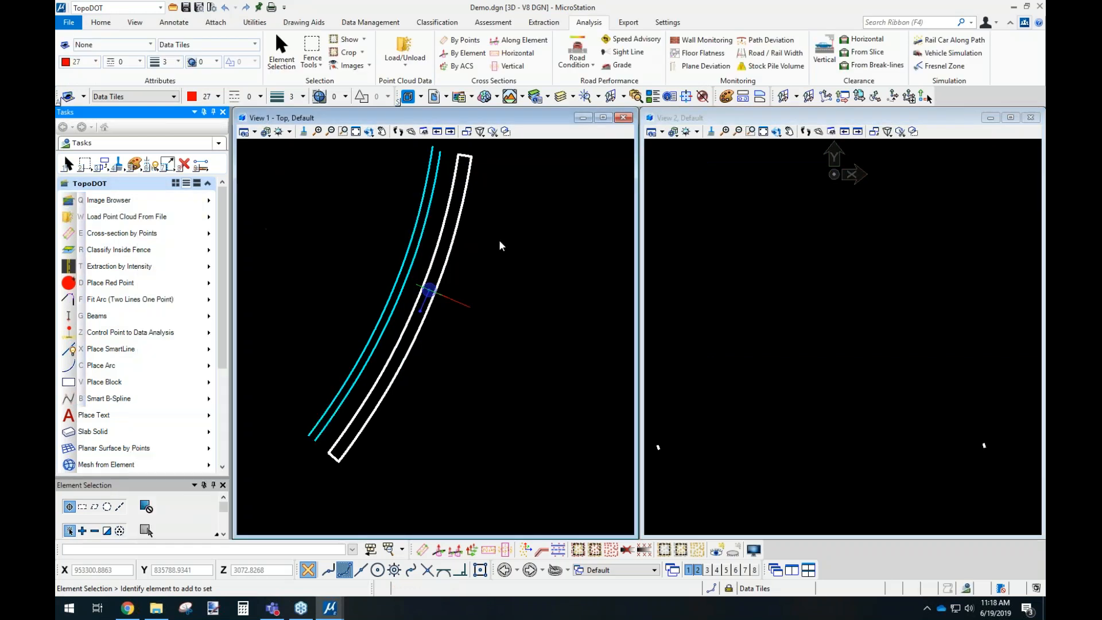
pyautogui.click(625, 184)
pyautogui.doubleClick(542, 237)
pyautogui.doubleClick(541, 237)
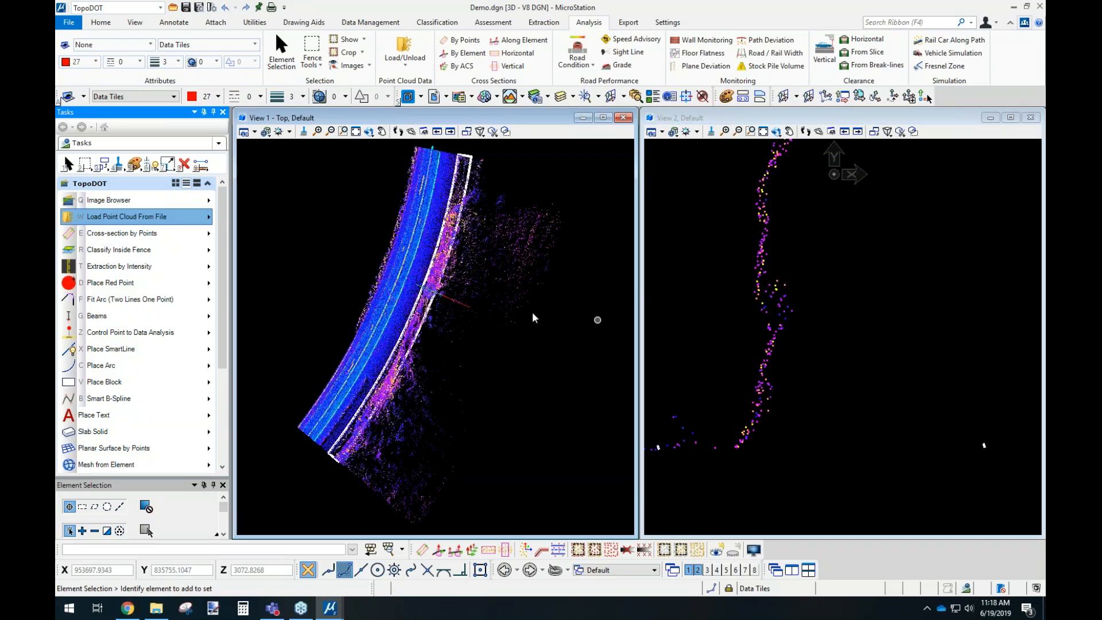
# Select the Pile Volume boundary chain beside the road and examine it against the slope's point cloud in a rotated 3D view.
pyautogui.click(441, 246)
pyautogui.click(369, 132)
pyautogui.click(368, 133)
pyautogui.click(419, 147)
pyautogui.click(387, 445)
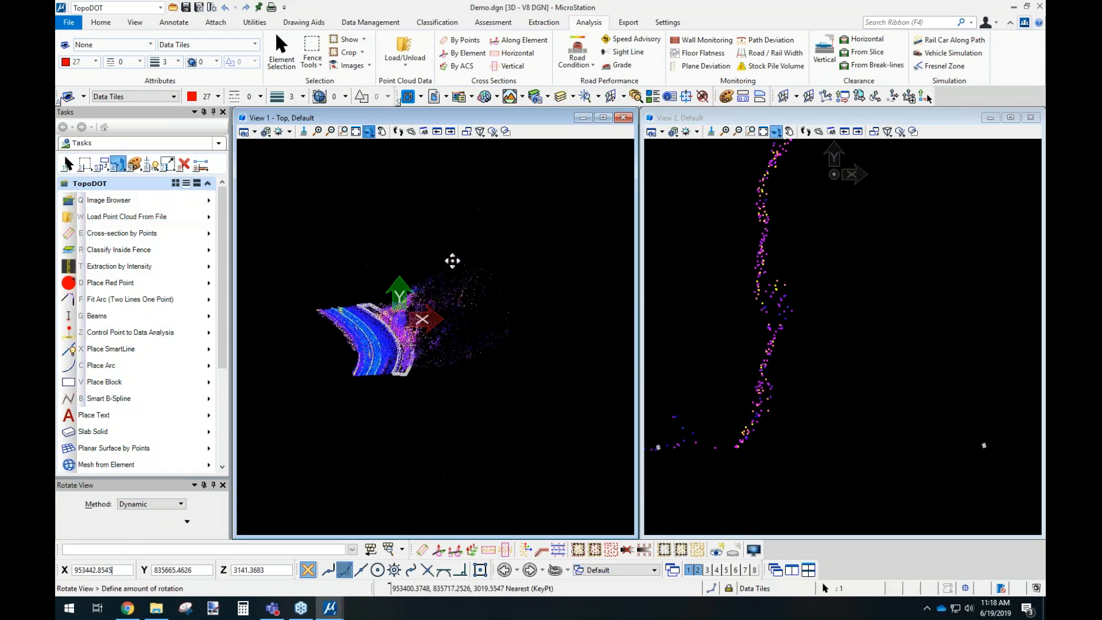
pyautogui.click(430, 311)
pyautogui.scroll(2, 429, 311)
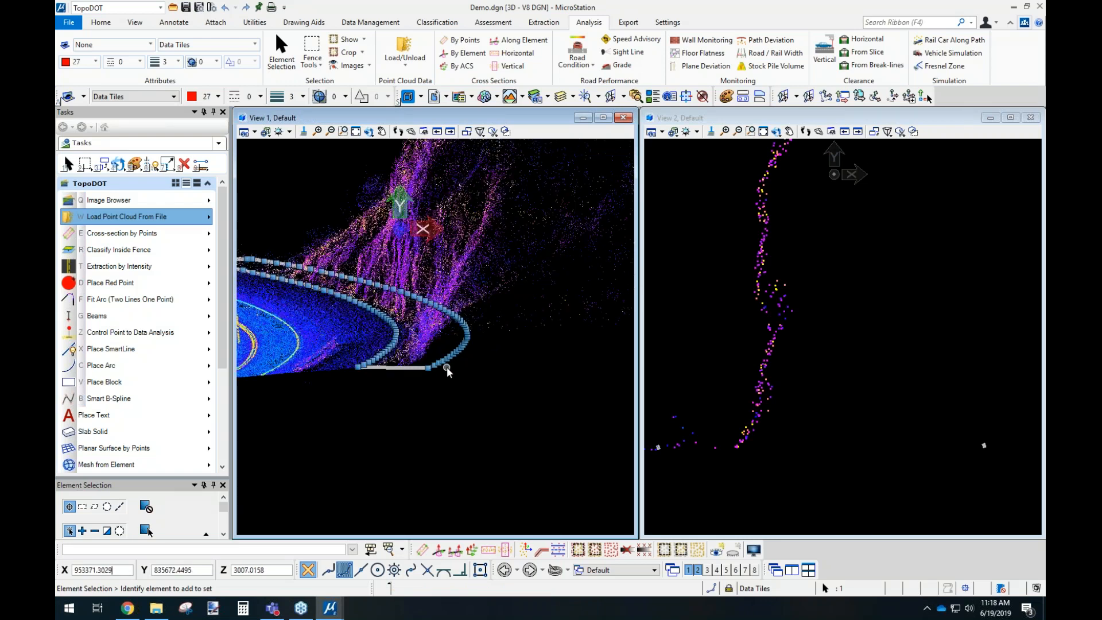
pyautogui.moveTo(428, 310); pyautogui.dragTo(424, 374, button='middle')
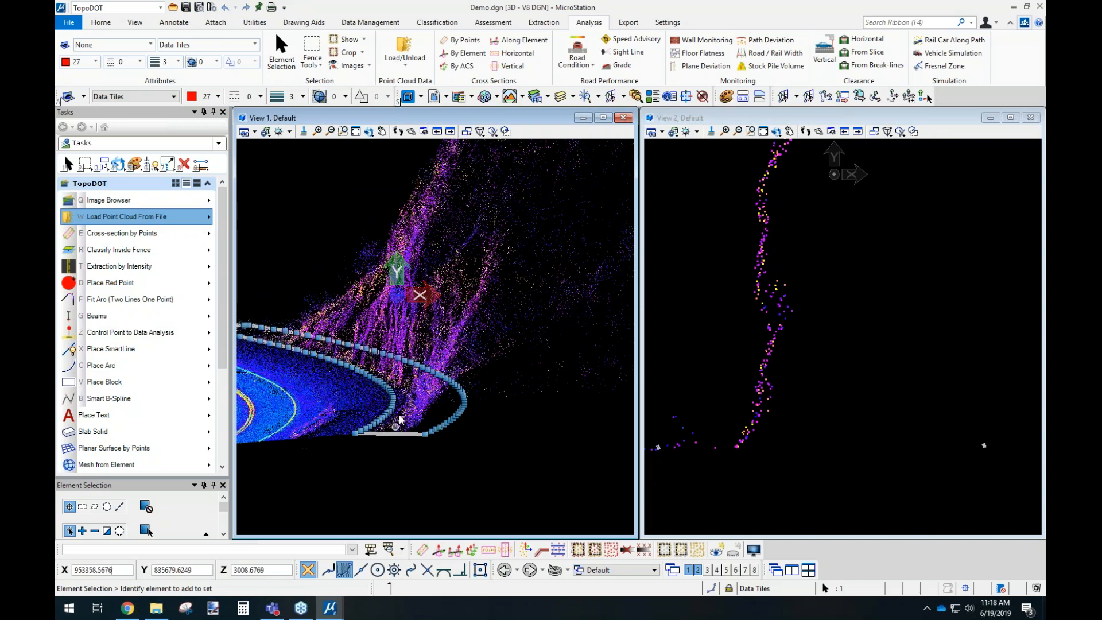
pyautogui.scroll(-1, 408, 396)
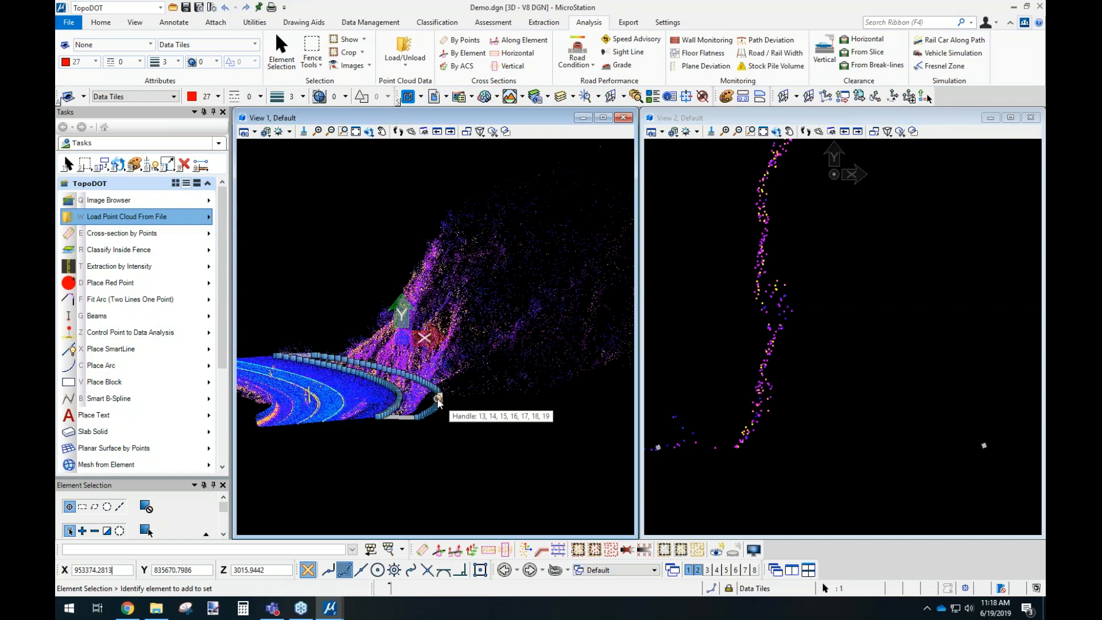
pyautogui.scroll(3, 386, 414)
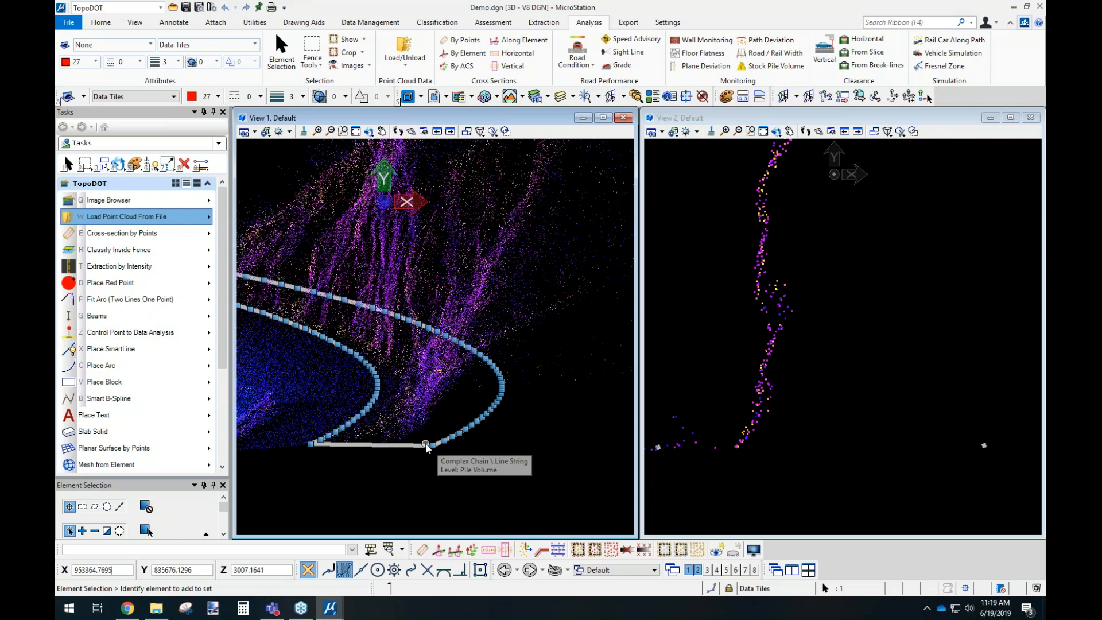
pyautogui.moveTo(334, 297); pyautogui.dragTo(529, 319, button='middle')
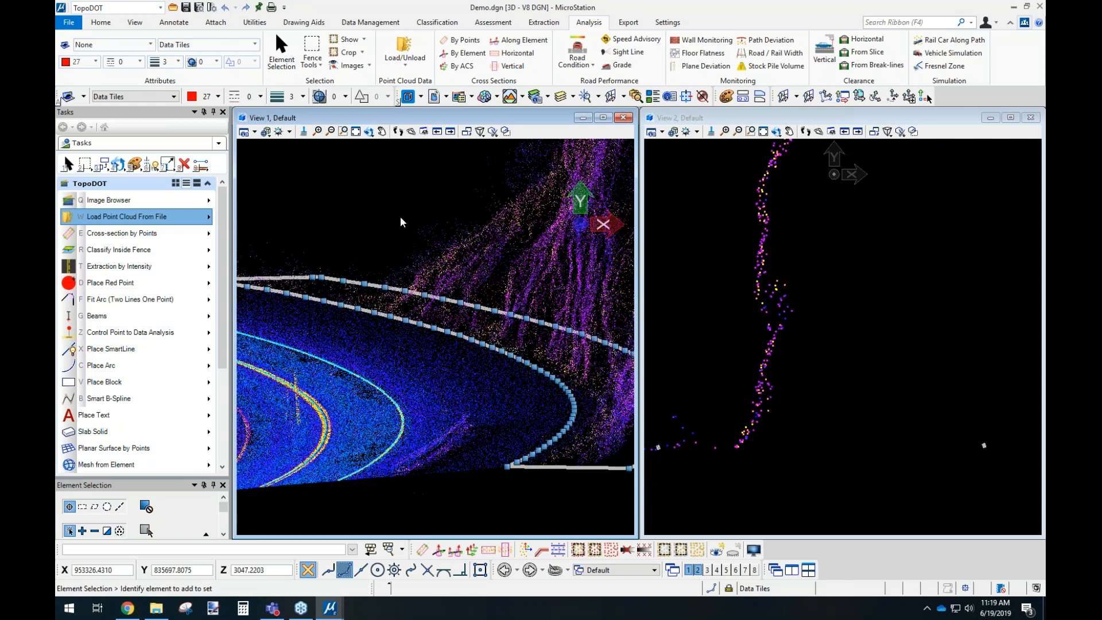
# Return to the top view and calculate the slope's volume from its boundary chain with the pile mesh plotted.
pyautogui.click(368, 132)
pyautogui.click(403, 162)
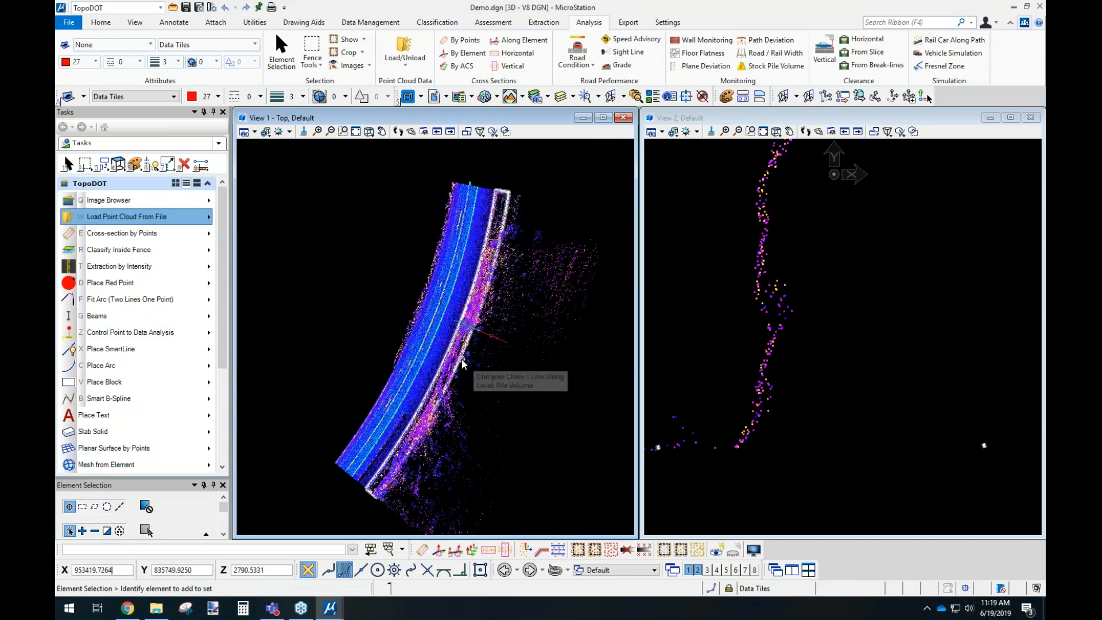
pyautogui.click(474, 361)
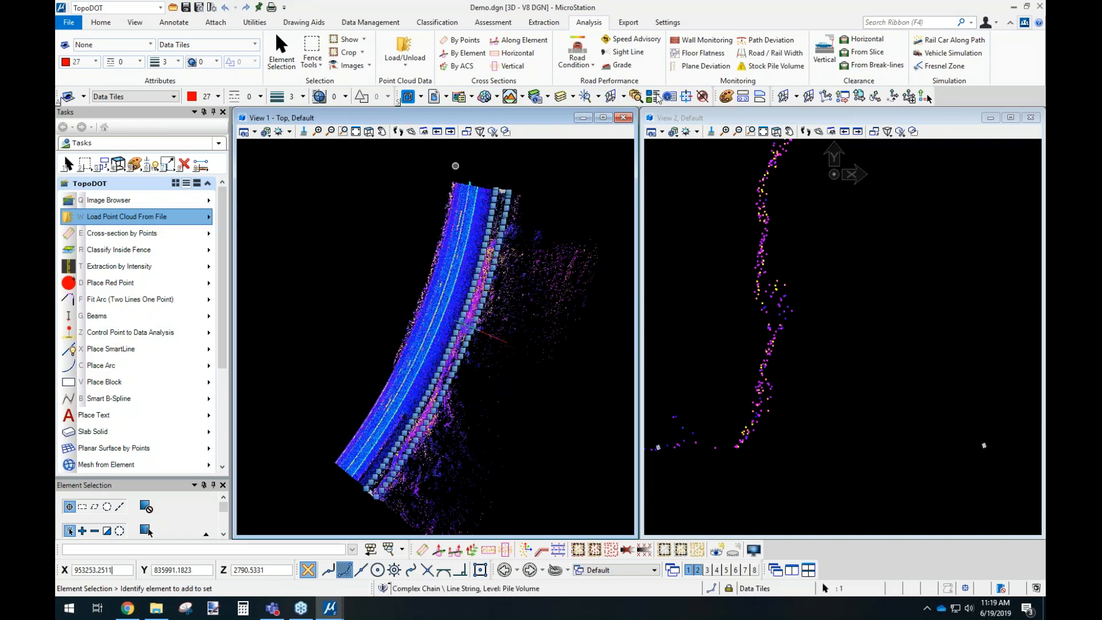
pyautogui.click(756, 66)
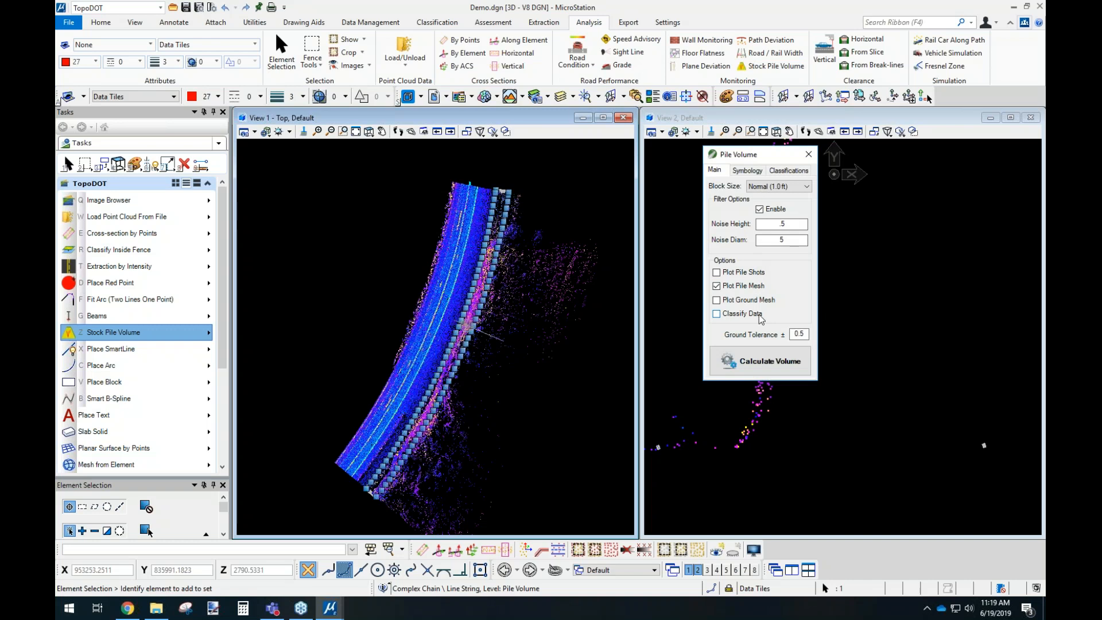
pyautogui.click(761, 362)
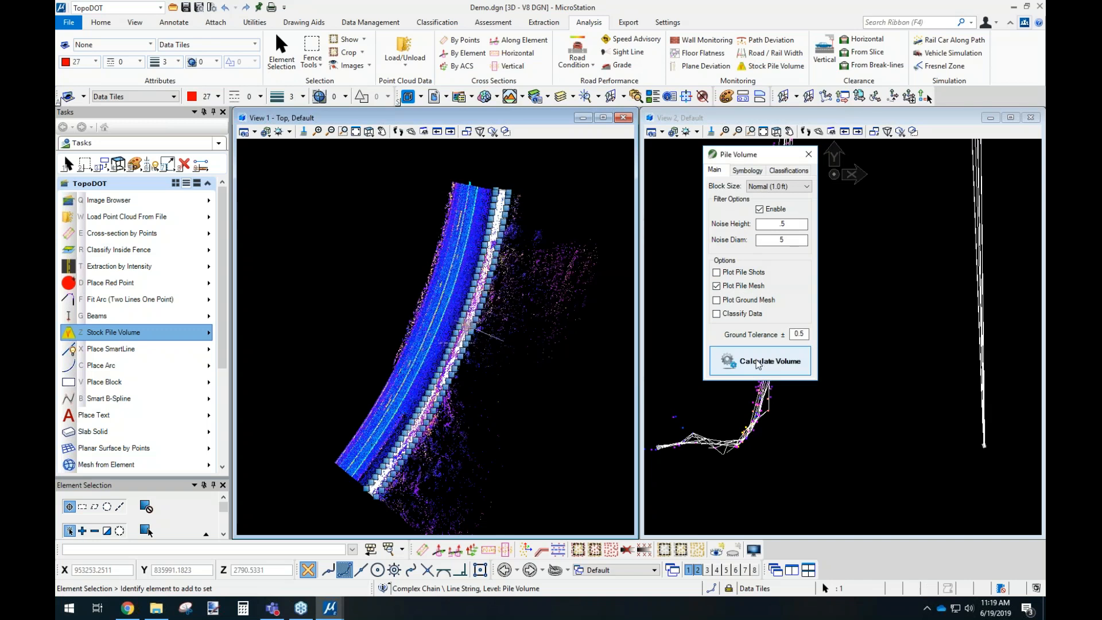
# Examine the plotted pile mesh against the point cloud in the cross-section view, and check the mesh and volume text in the top view.
pyautogui.moveTo(765, 155); pyautogui.dragTo(637, 99)
pyautogui.scroll(-3, 888, 270)
pyautogui.moveTo(854, 276); pyautogui.dragTo(817, 372, button='middle')
pyautogui.scroll(-2, 818, 373)
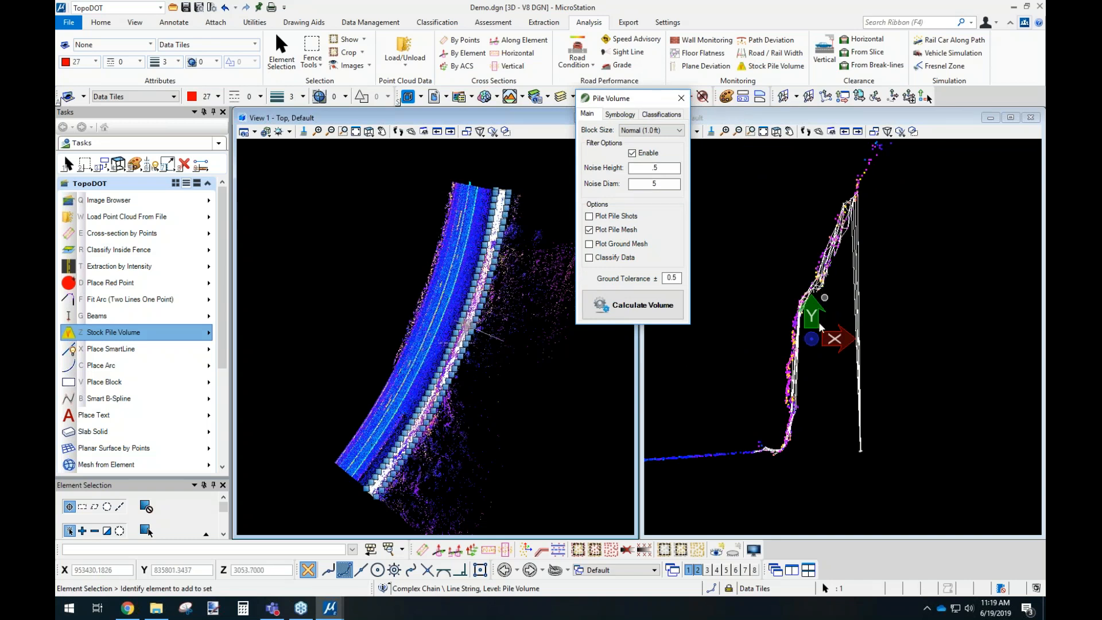
pyautogui.scroll(2, 790, 396)
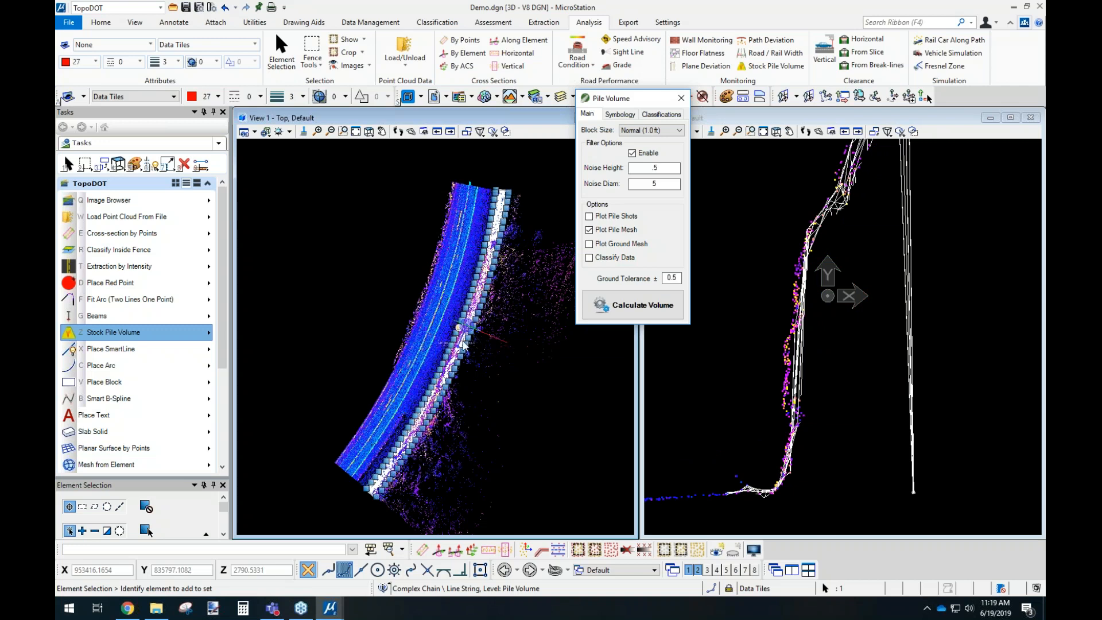
pyautogui.scroll(4, 460, 334)
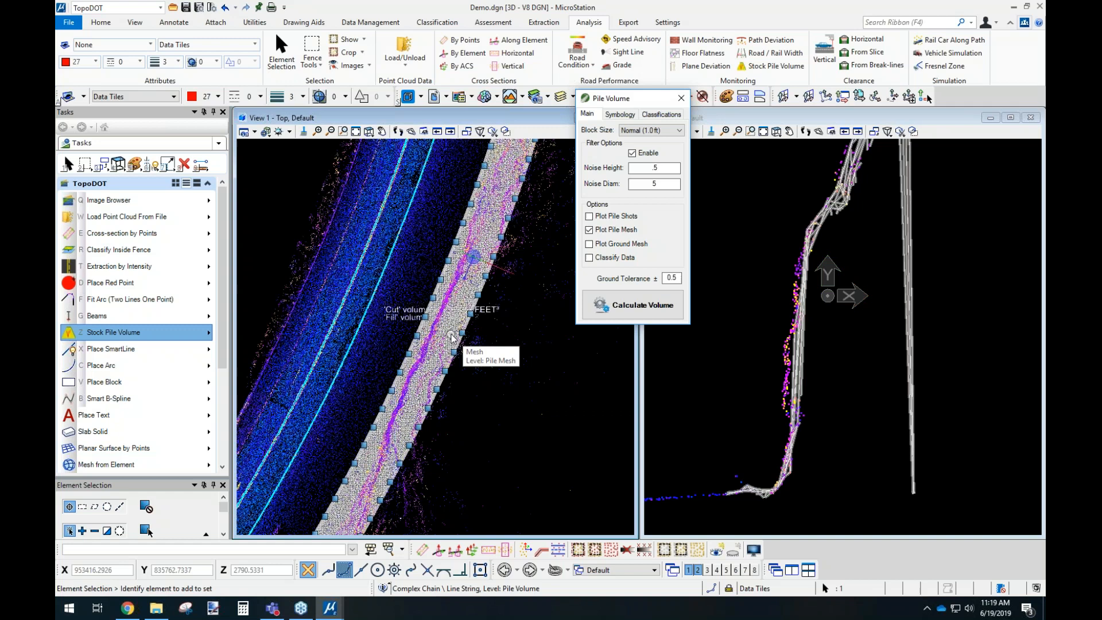
pyautogui.moveTo(646, 101); pyautogui.dragTo(723, 150)
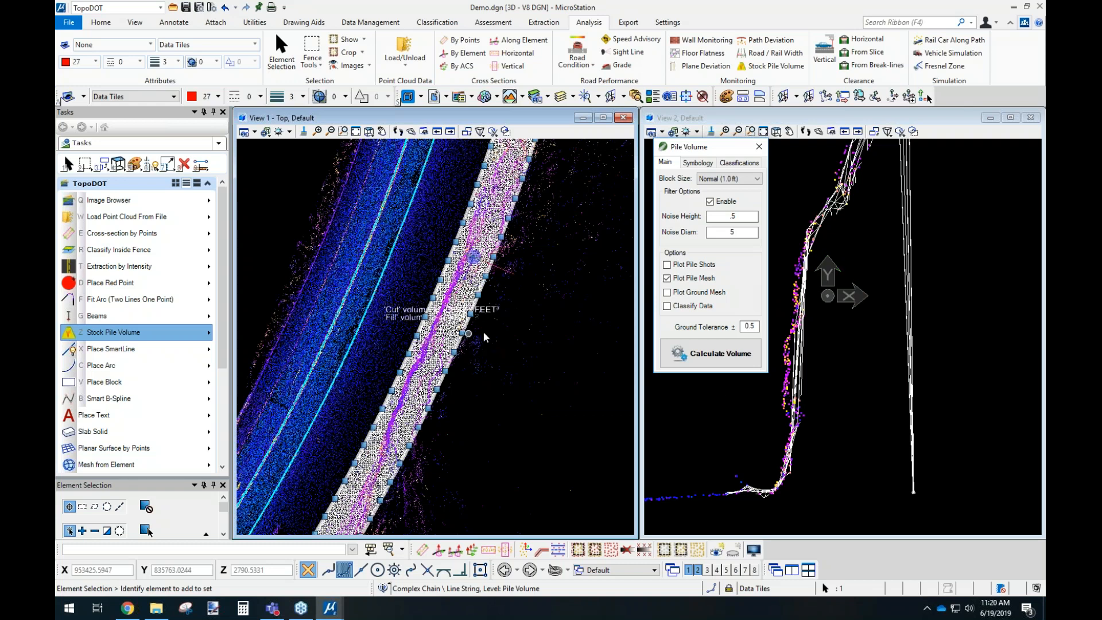
# Deselect the slope boundary, select the outer paint striping line along the road, and hide the point cloud.
pyautogui.click(507, 331)
pyautogui.moveTo(380, 248); pyautogui.dragTo(470, 313, button='middle')
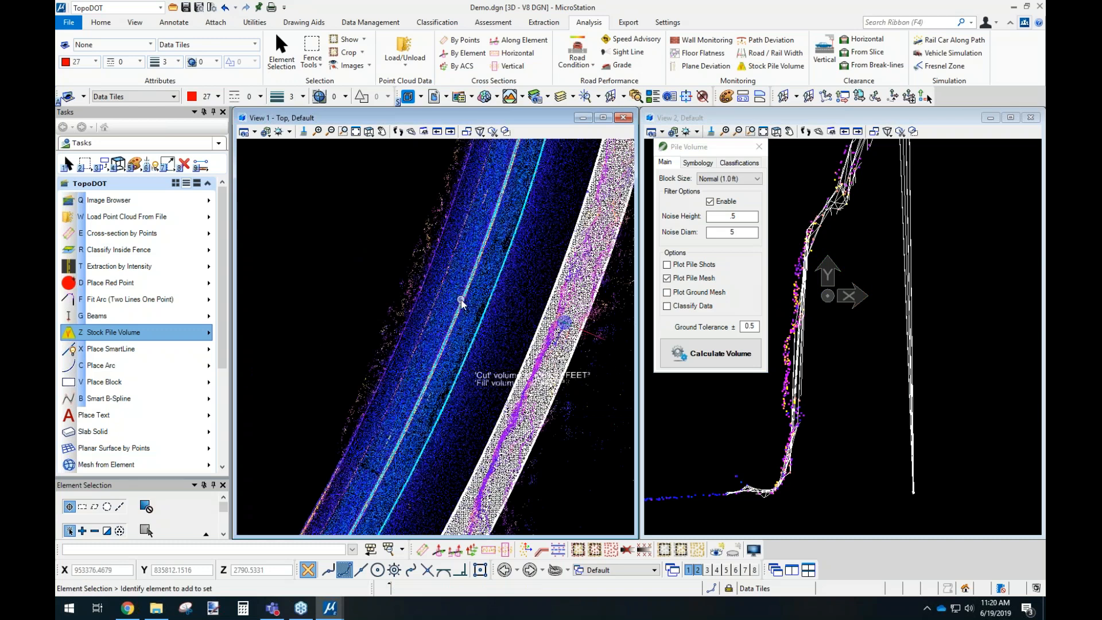
pyautogui.click(461, 295)
pyautogui.scroll(-2, 459, 267)
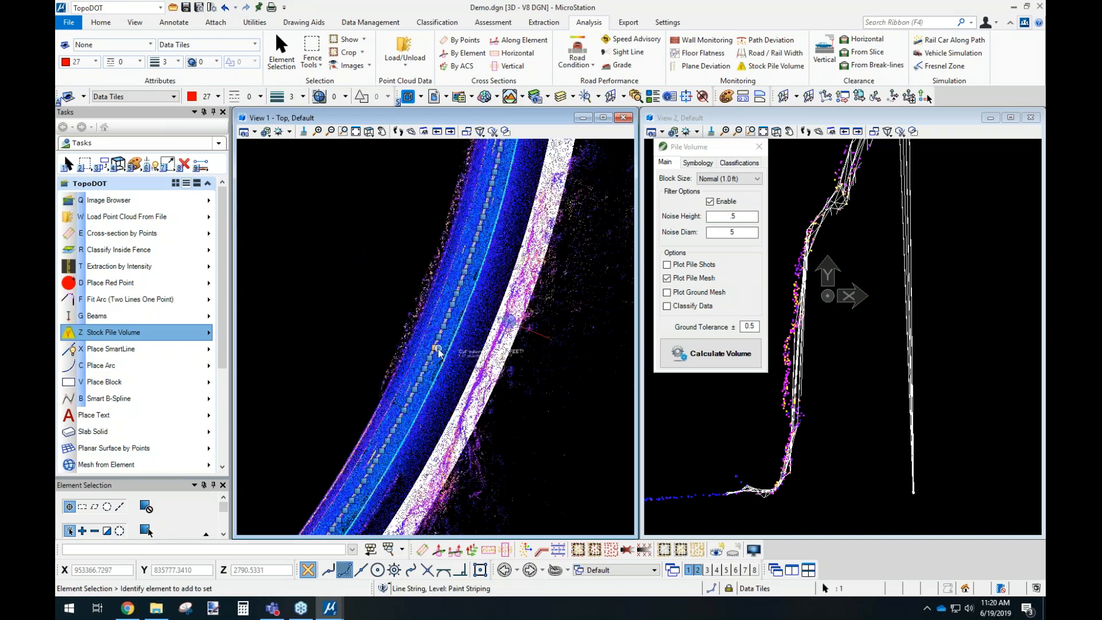
pyautogui.click(734, 550)
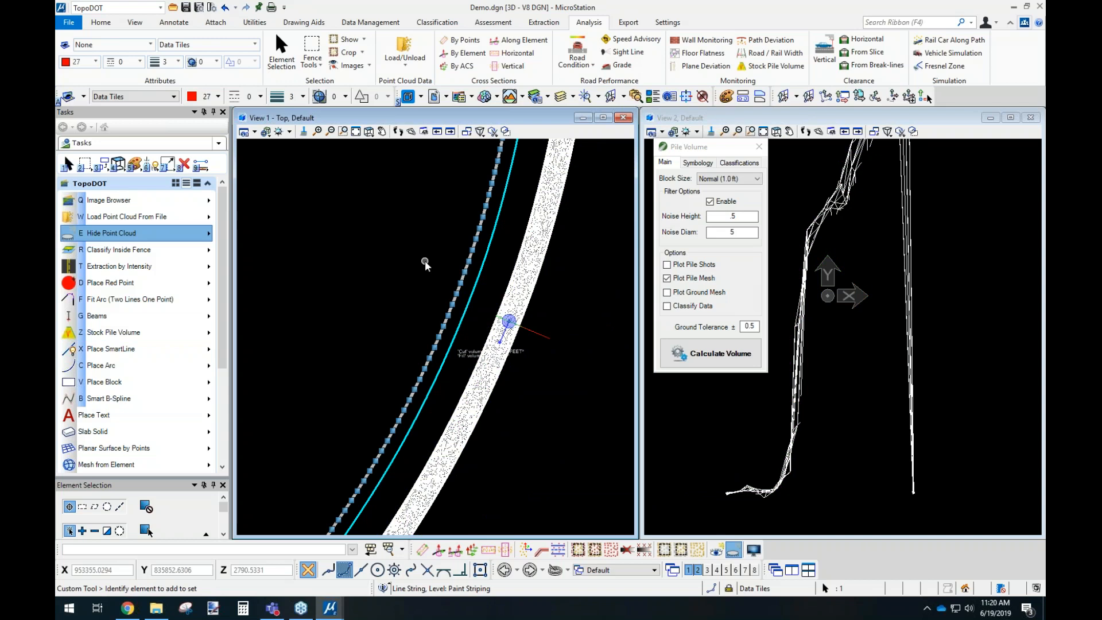
# Examine the direction arrows and the start and end vertices along both paint striping lines.
pyautogui.moveTo(418, 364); pyautogui.dragTo(475, 246, button='middle')
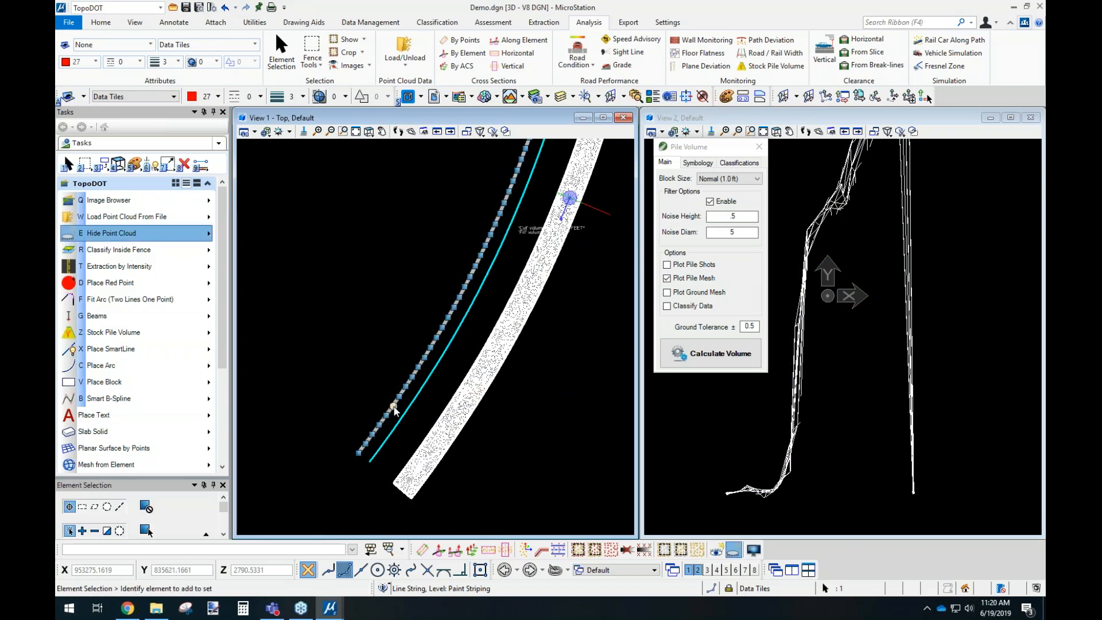
pyautogui.scroll(2, 395, 410)
pyautogui.scroll(2, 396, 410)
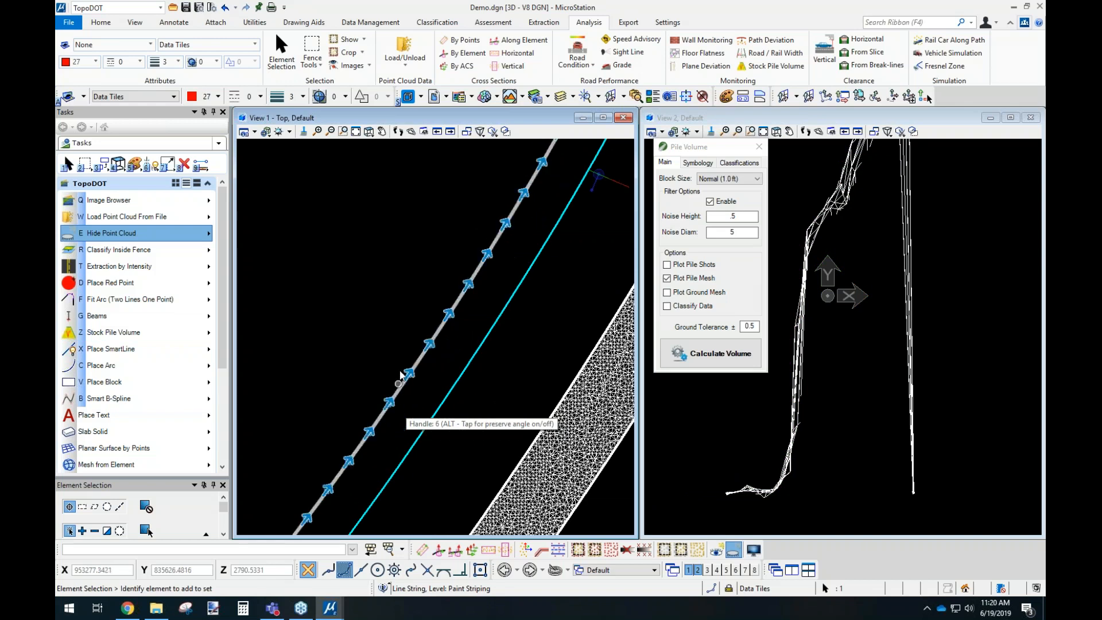
pyautogui.scroll(-2, 446, 347)
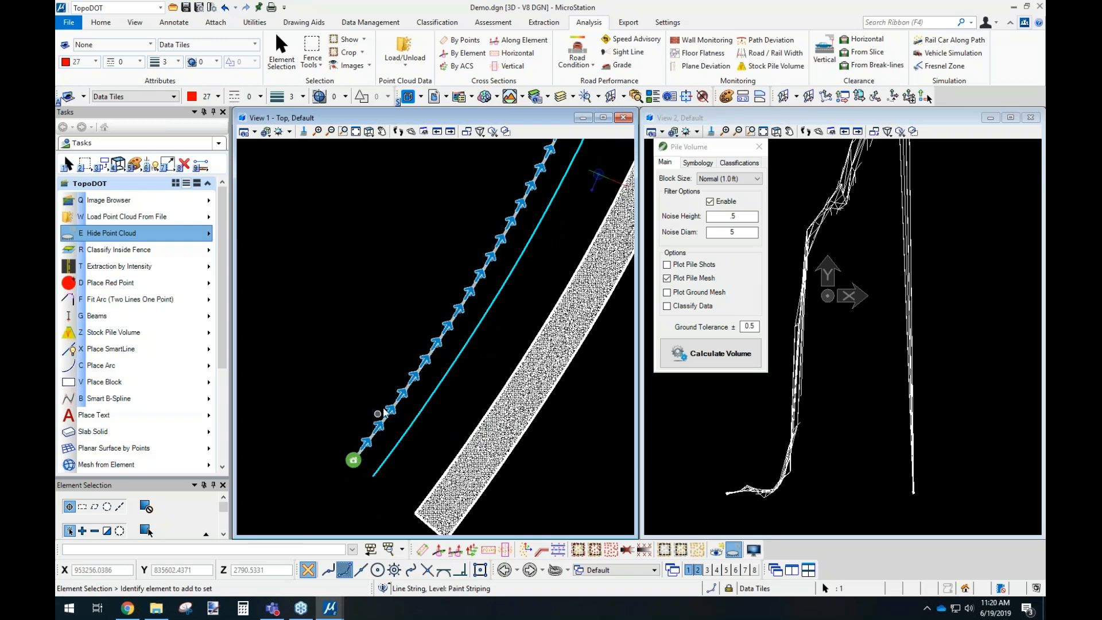
pyautogui.scroll(-2, 375, 455)
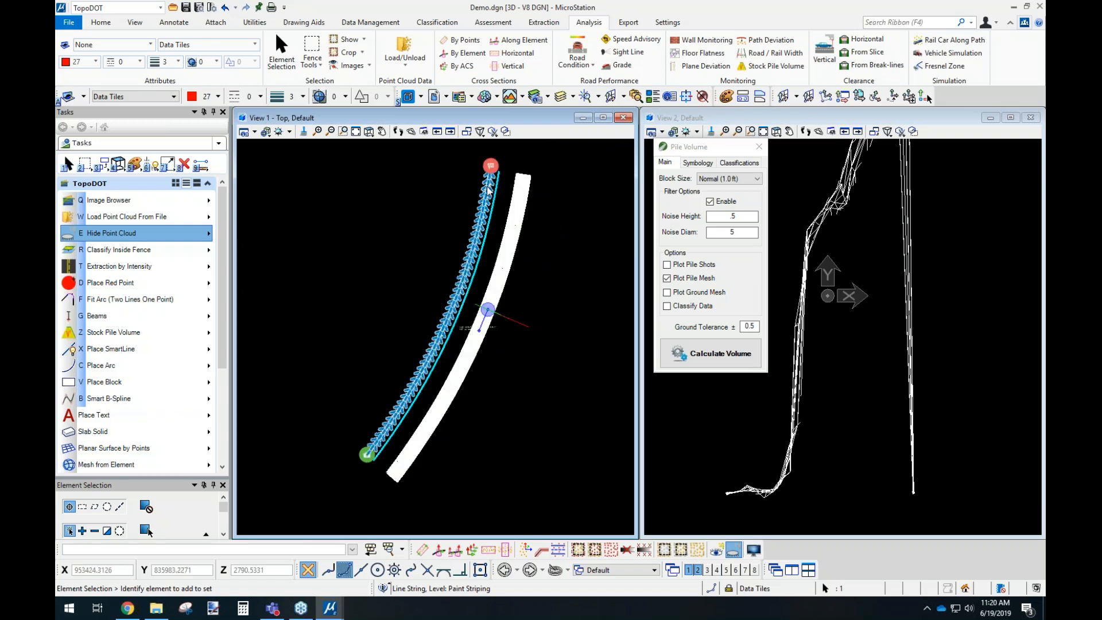
pyautogui.scroll(2, 488, 188)
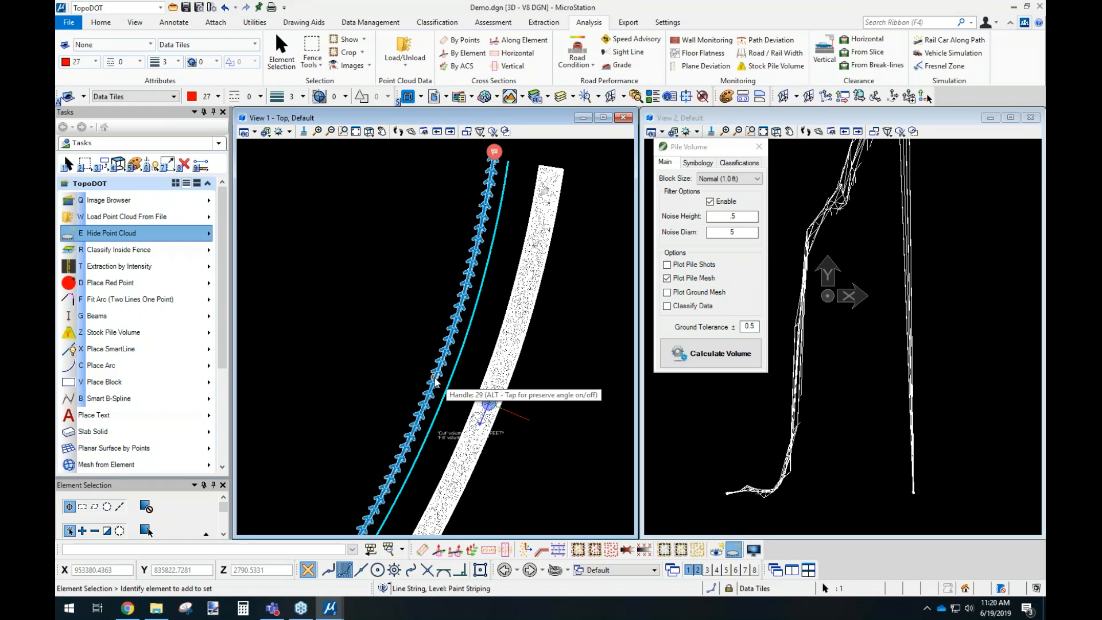
pyautogui.click(456, 359)
pyautogui.click(466, 350)
pyautogui.click(465, 343)
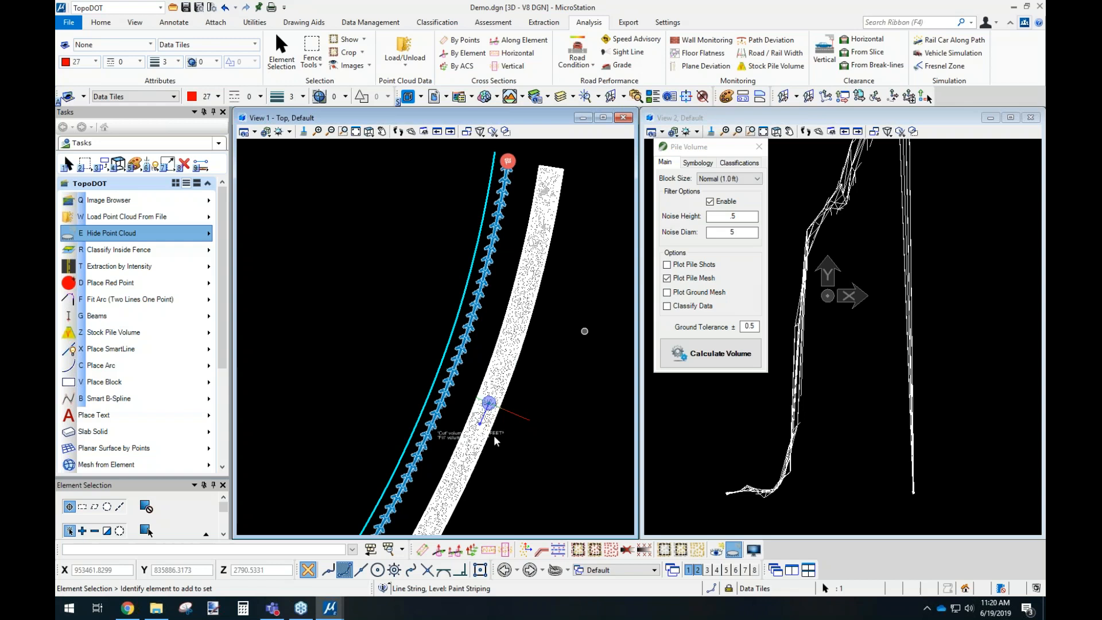
# Switch to Volume - Rail Balast.dgn and look over the full length of the ballast mesh and its center line.
pyautogui.moveTo(331, 609)
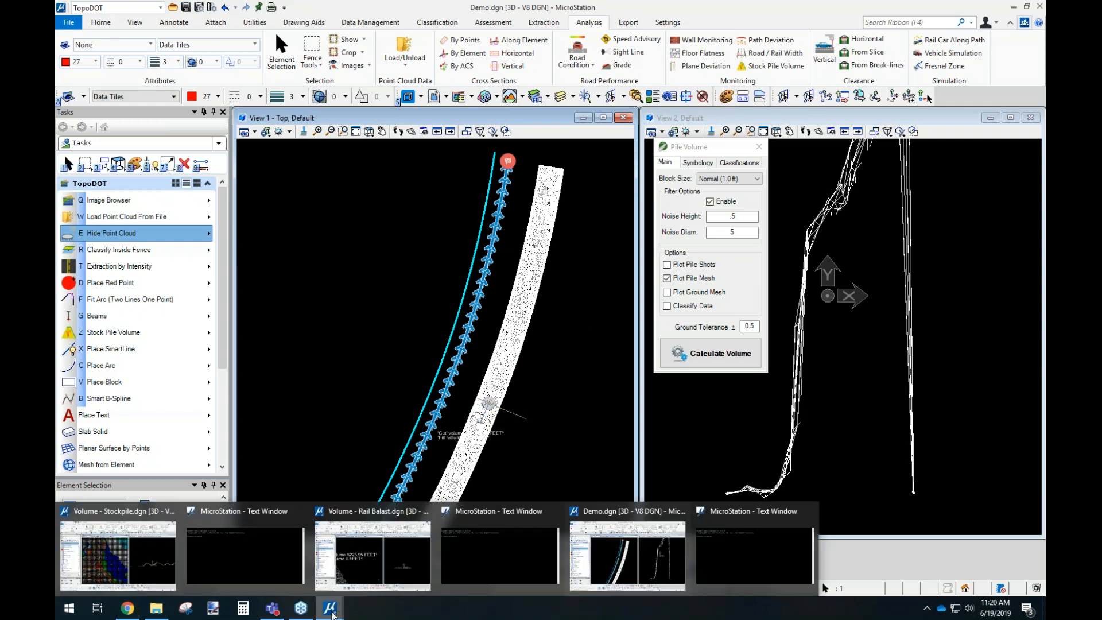
pyautogui.click(353, 560)
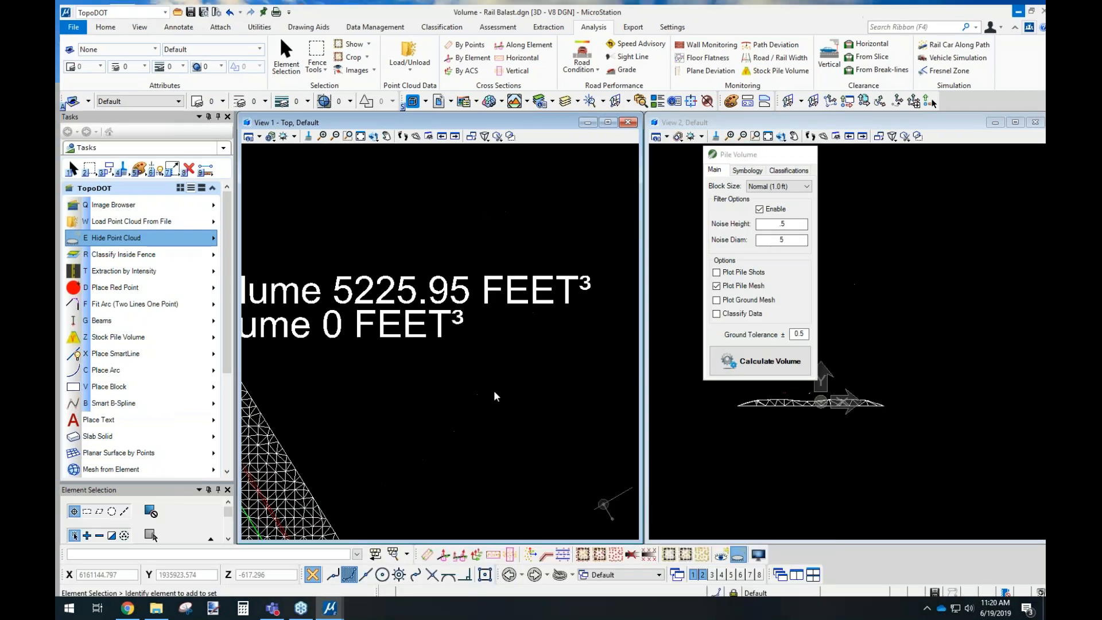
pyautogui.scroll(5, 511, 375)
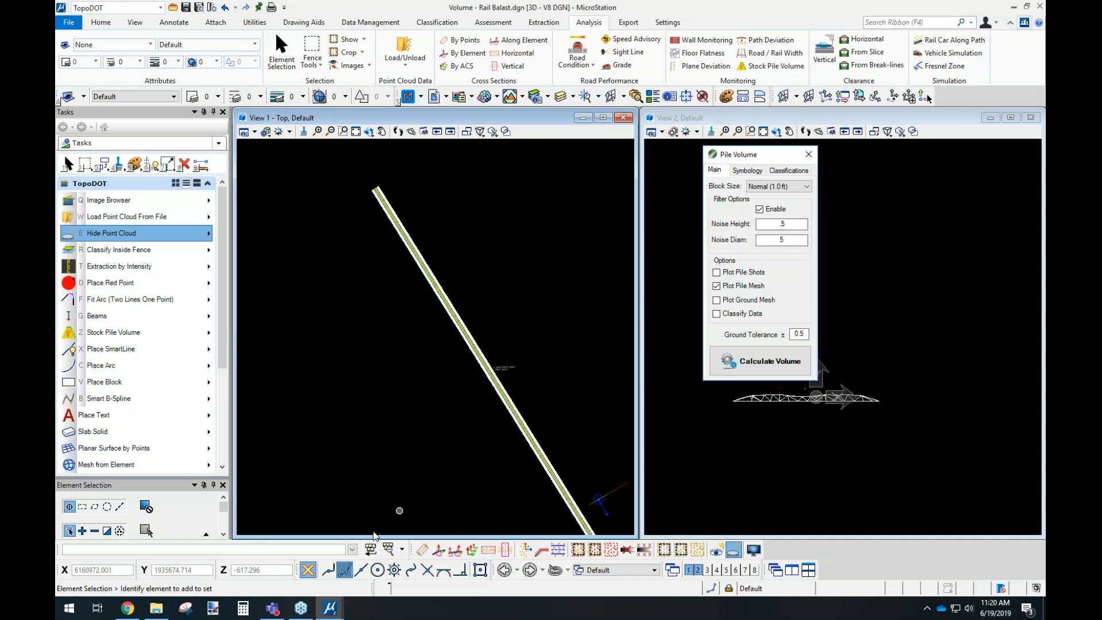
# Switch to Volume - Stockpile.dgn, hide the point cloud, and select the boundary below the round pile to examine its vertex directions.
pyautogui.moveTo(331, 610)
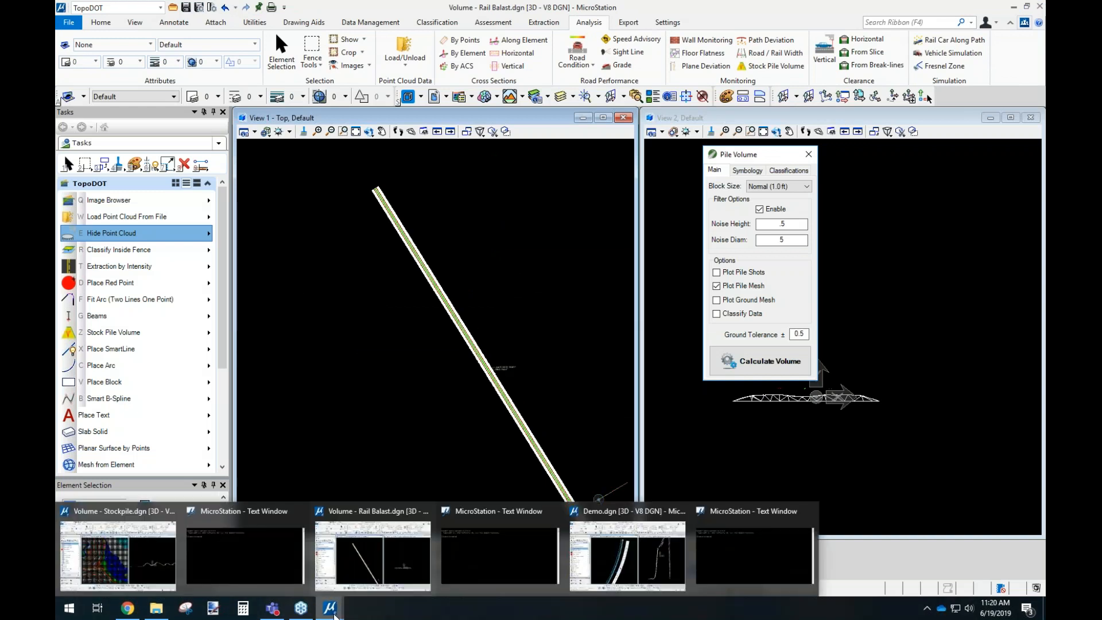
pyautogui.click(157, 555)
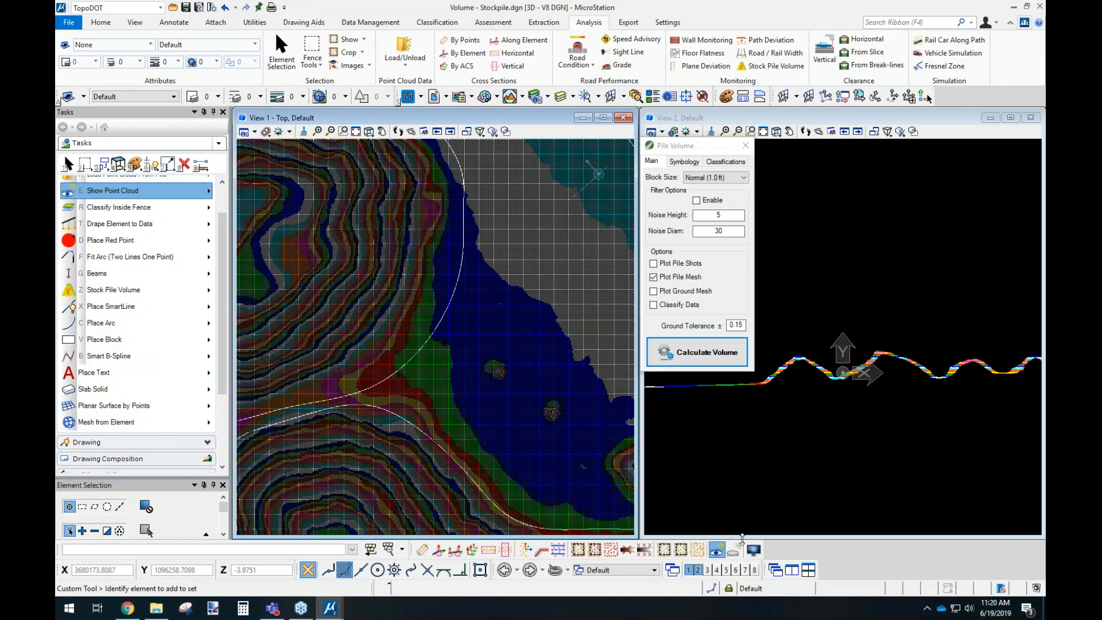
pyautogui.press('e')
pyautogui.click(495, 404)
pyautogui.scroll(2, 488, 398)
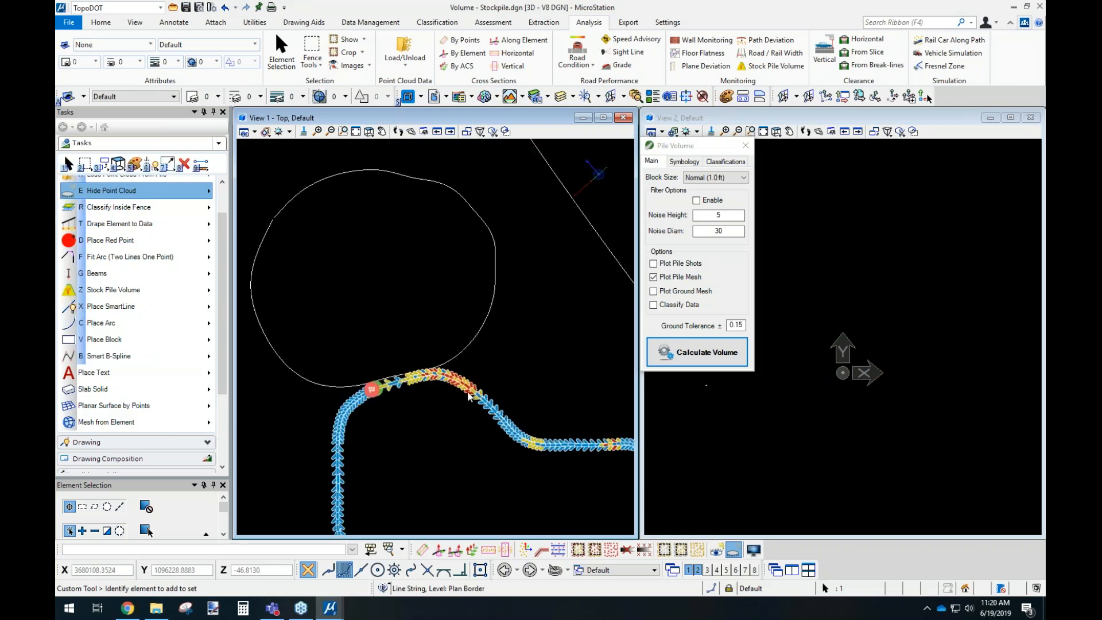
pyautogui.scroll(2, 390, 392)
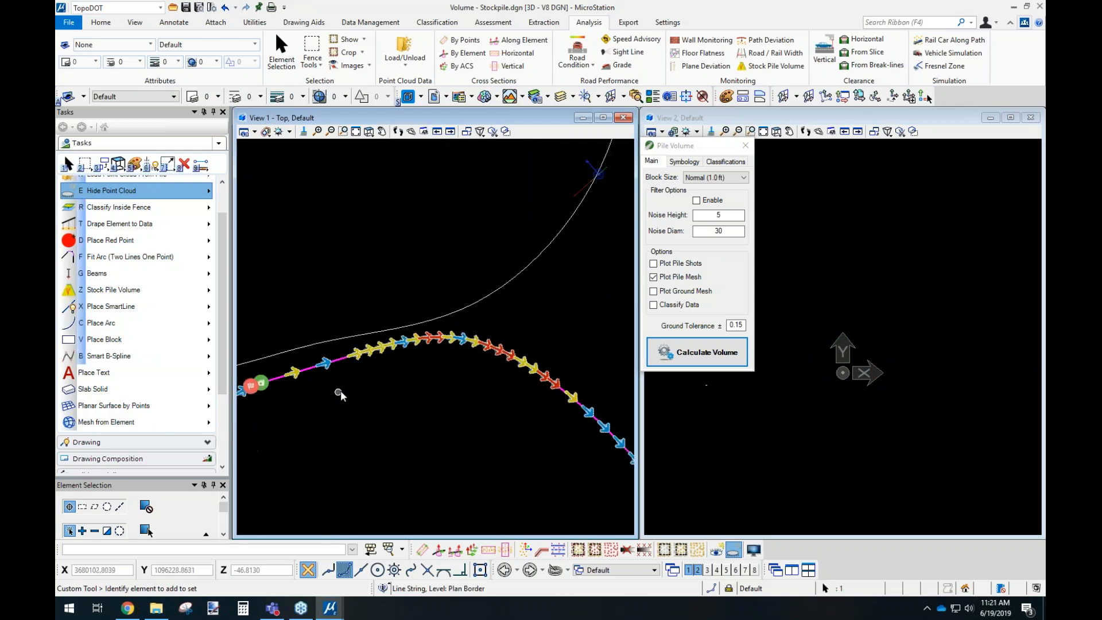
pyautogui.moveTo(507, 398); pyautogui.dragTo(439, 394, button='middle')
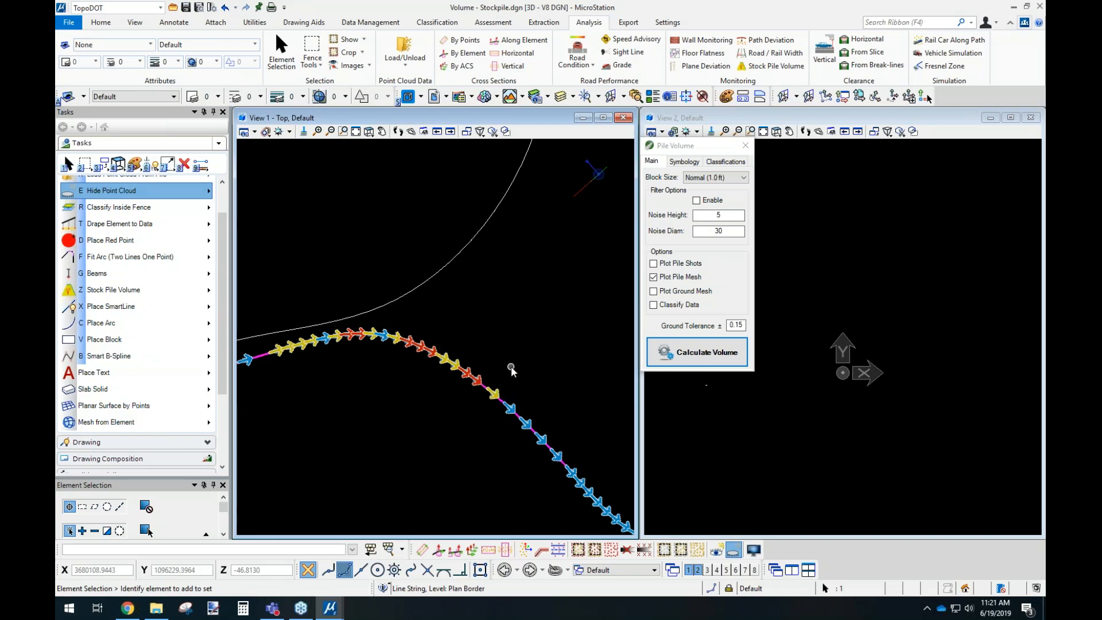
pyautogui.scroll(-2, 463, 353)
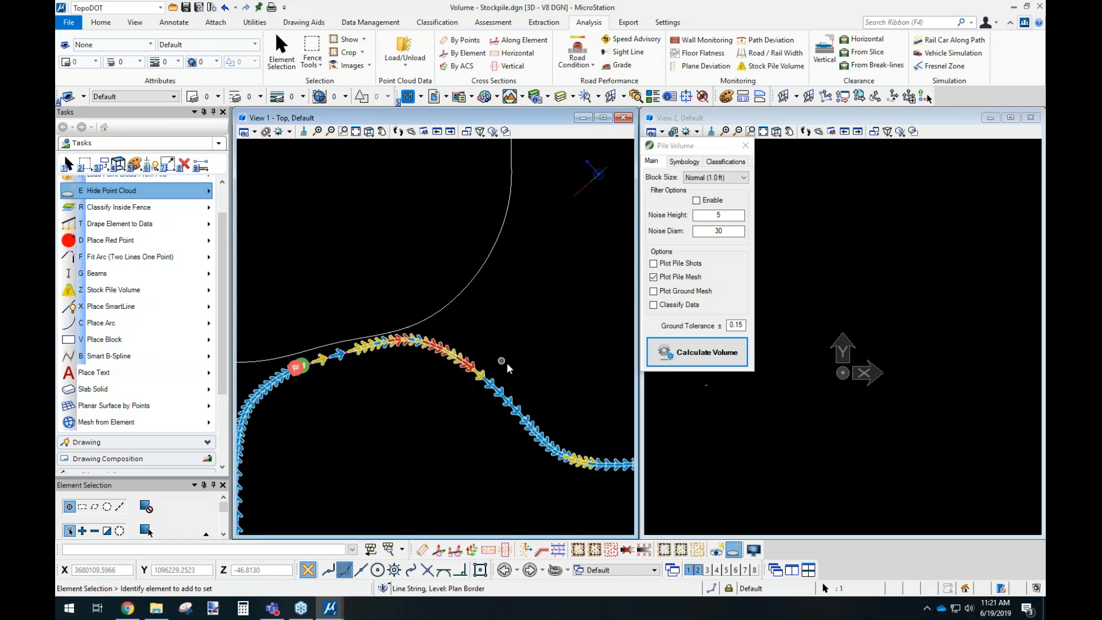
pyautogui.moveTo(531, 368); pyautogui.dragTo(507, 330, button='middle')
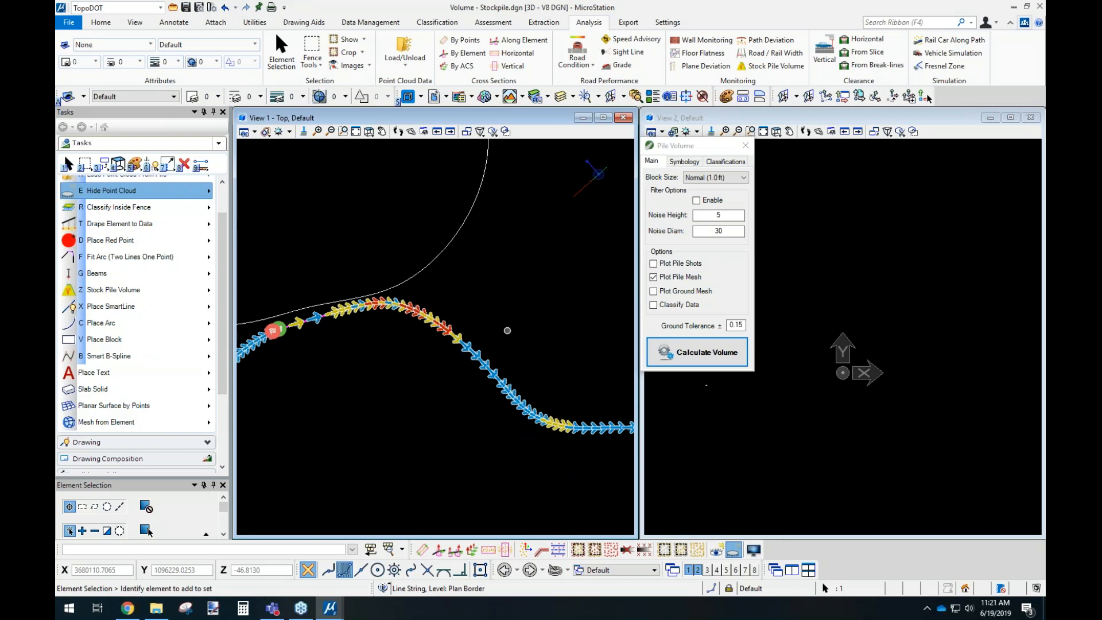
# Deselect the pile boundary and draw a straight diagonal line with SmartLine in the empty area beside the large boundary.
pyautogui.scroll(-1, 430, 356)
pyautogui.scroll(-1, 491, 304)
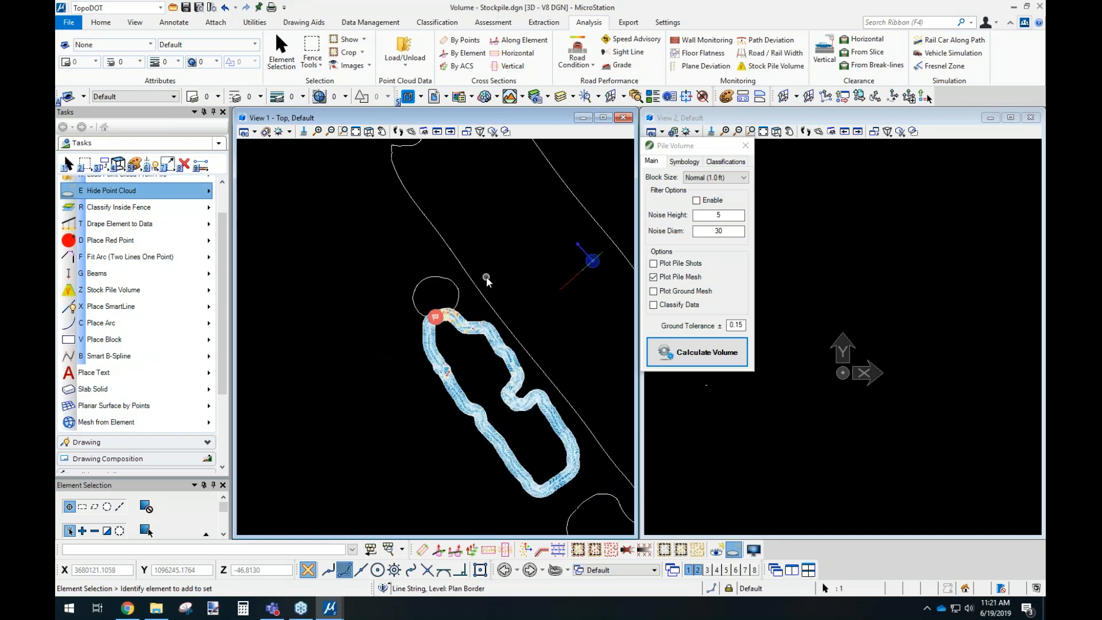
pyautogui.moveTo(527, 213); pyautogui.dragTo(362, 301, button='middle')
pyautogui.click(516, 216)
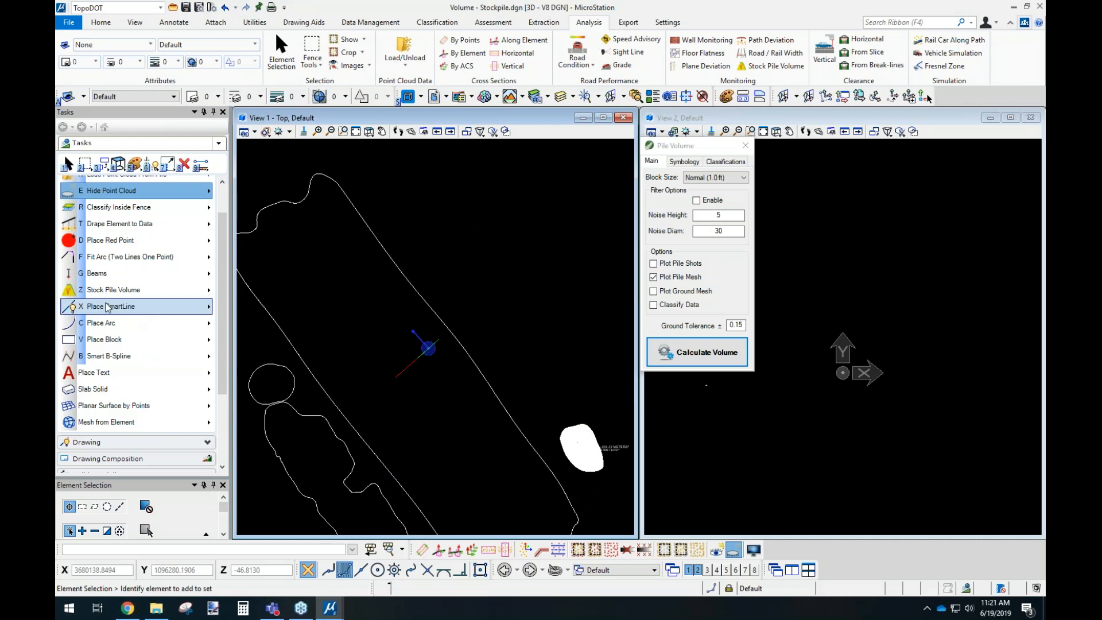
pyautogui.click(106, 307)
pyautogui.click(416, 202)
pyautogui.click(581, 346)
pyautogui.rightClick(581, 346)
# Select the diagonal line and run Generate Tiles Along Path on it, entering 10 for both tile values.
pyautogui.click(67, 164)
pyautogui.click(440, 223)
pyautogui.scroll(3, 126, 241)
pyautogui.click(127, 216)
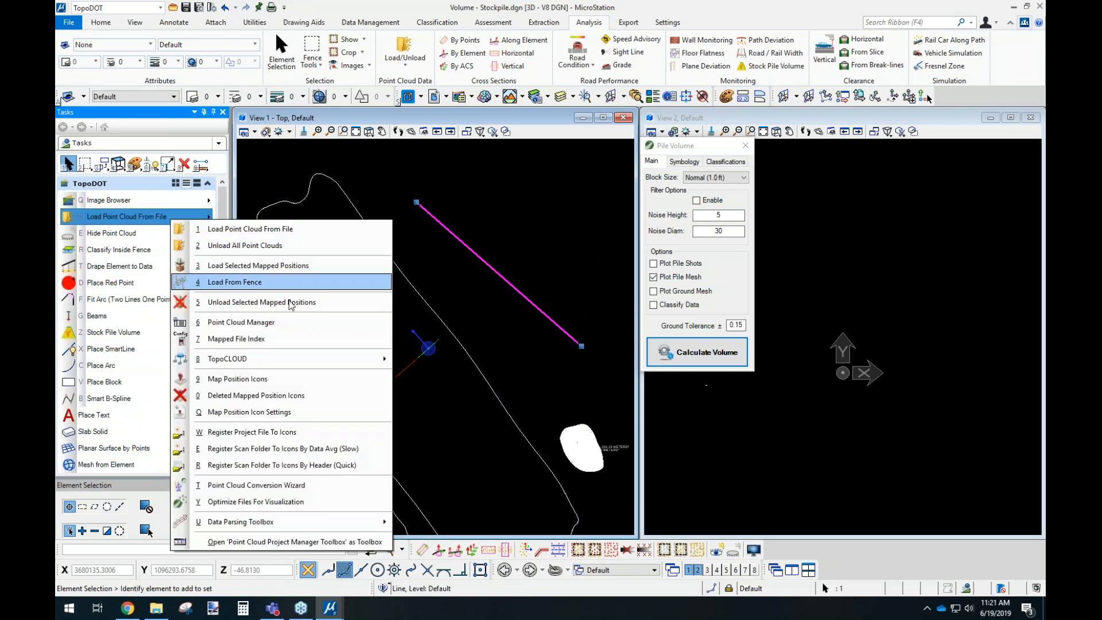
pyautogui.moveTo(266, 521)
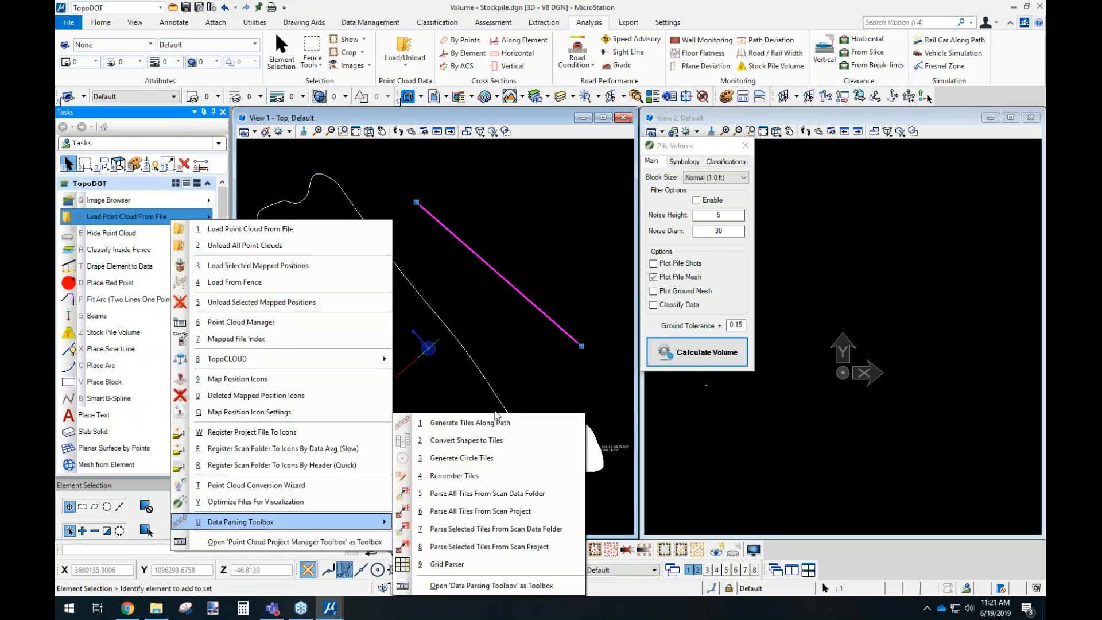
pyautogui.click(497, 425)
pyautogui.write('10')
pyautogui.press('Tab')
pyautogui.write('10')
pyautogui.click(559, 349)
pyautogui.scroll(2, 466, 232)
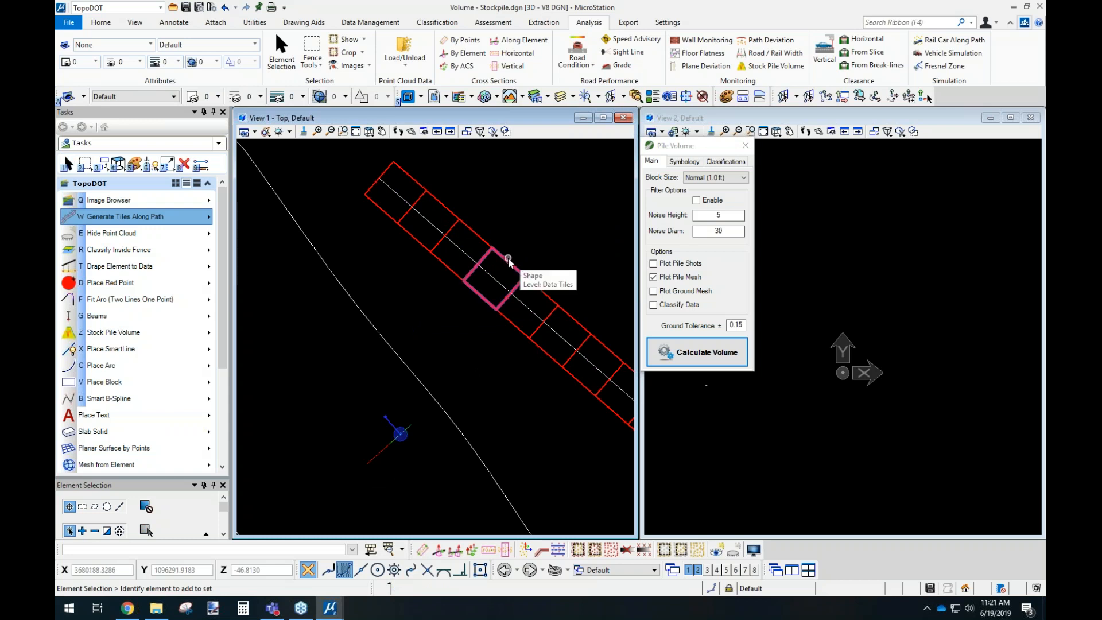
# Run Renumber Tiles and examine the numbering order of the tiles along the line.
pyautogui.moveTo(526, 242); pyautogui.dragTo(468, 261, button='middle')
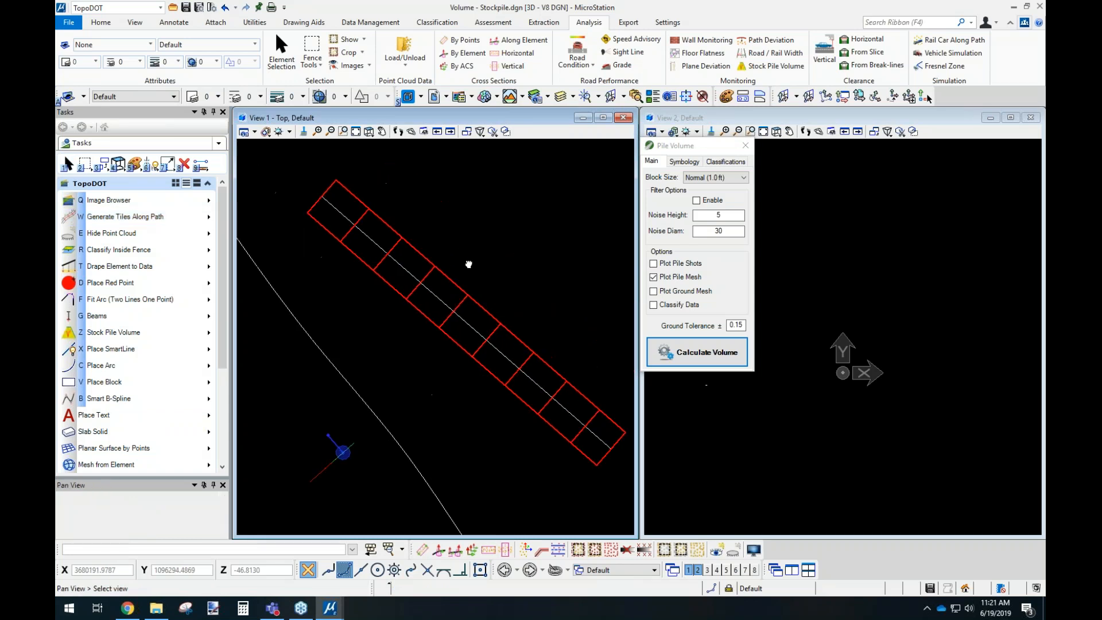
pyautogui.rightClick(157, 223)
pyautogui.moveTo(288, 520)
pyautogui.click(442, 476)
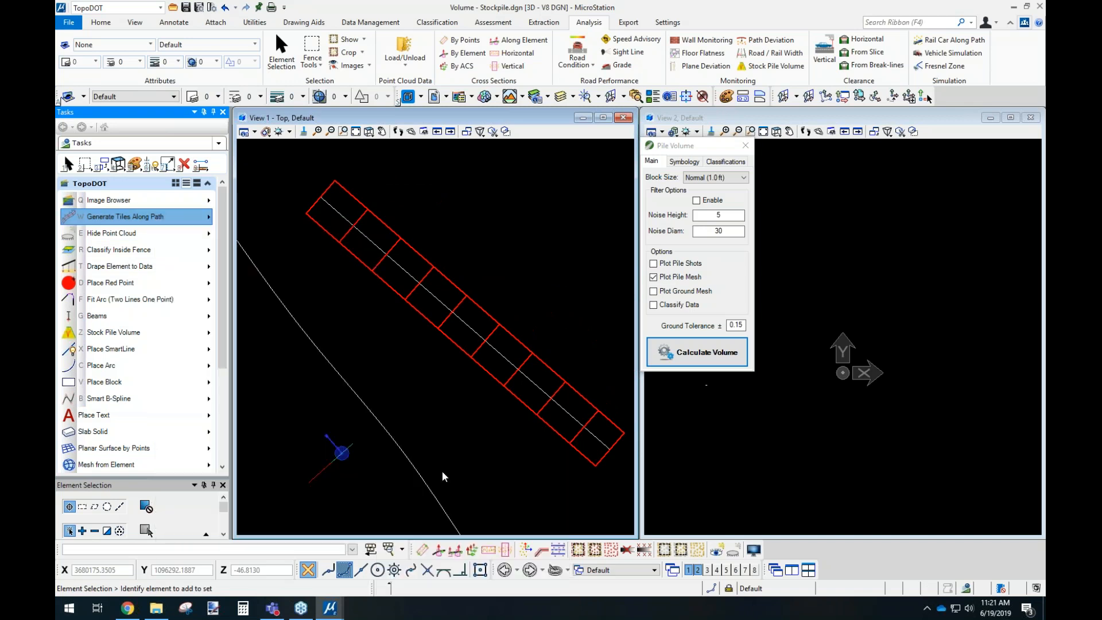
pyautogui.scroll(2, 309, 183)
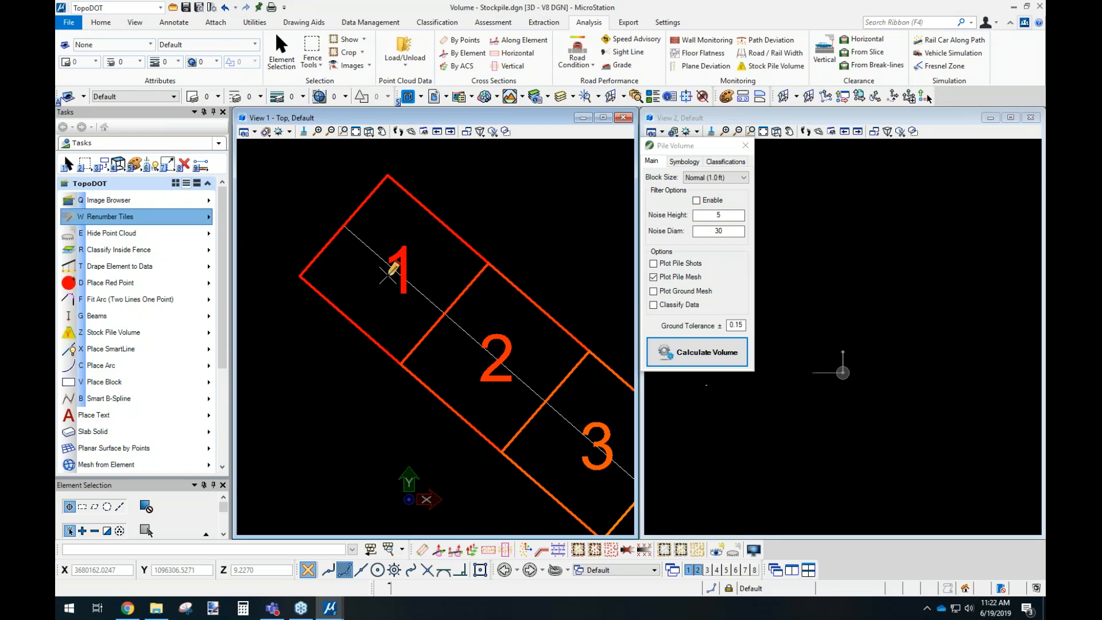
pyautogui.click(429, 256)
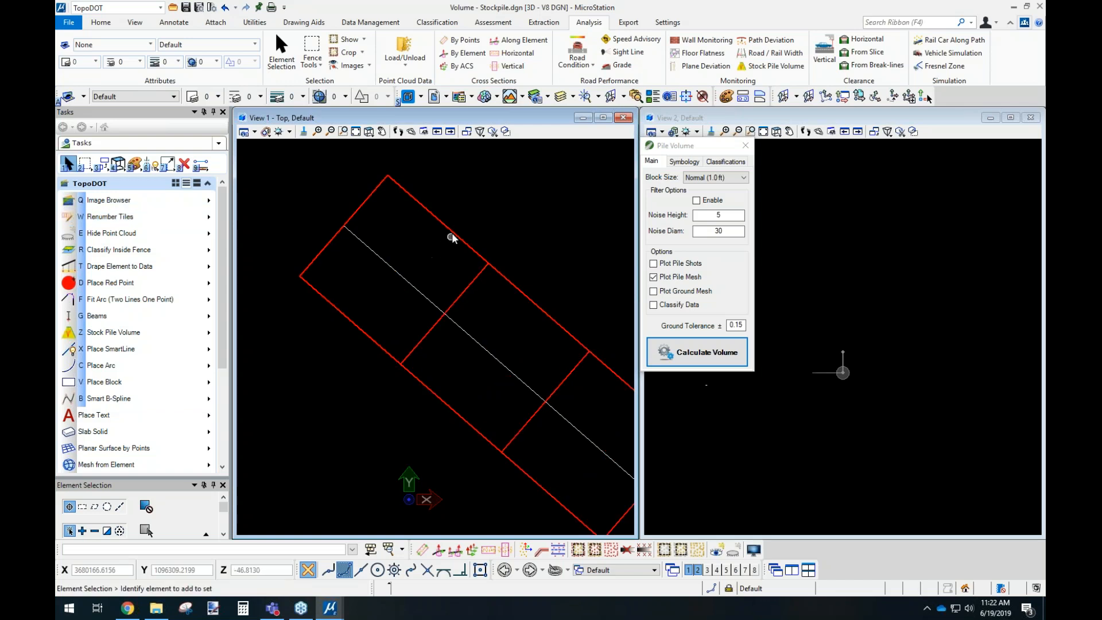
# Delete the second tile in the row along the diagonal line.
pyautogui.click(524, 297)
pyautogui.press('Delete')
pyautogui.scroll(-2, 364, 275)
# Use Renumber Tiles to give the first tile after the gap the new tile index 2.
pyautogui.click(139, 221)
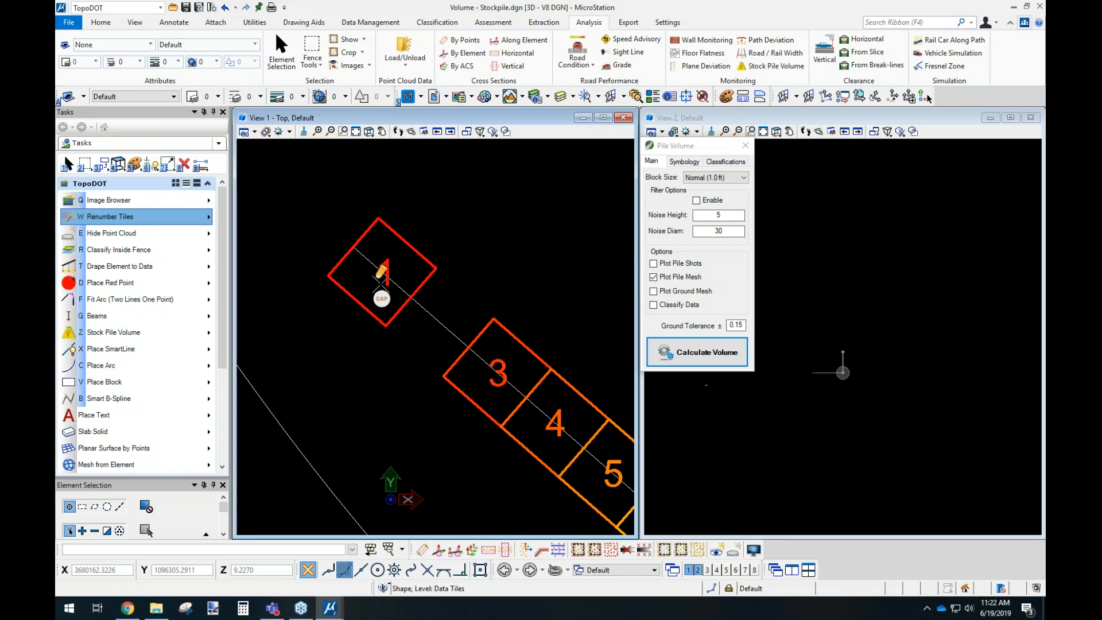
pyautogui.click(489, 311)
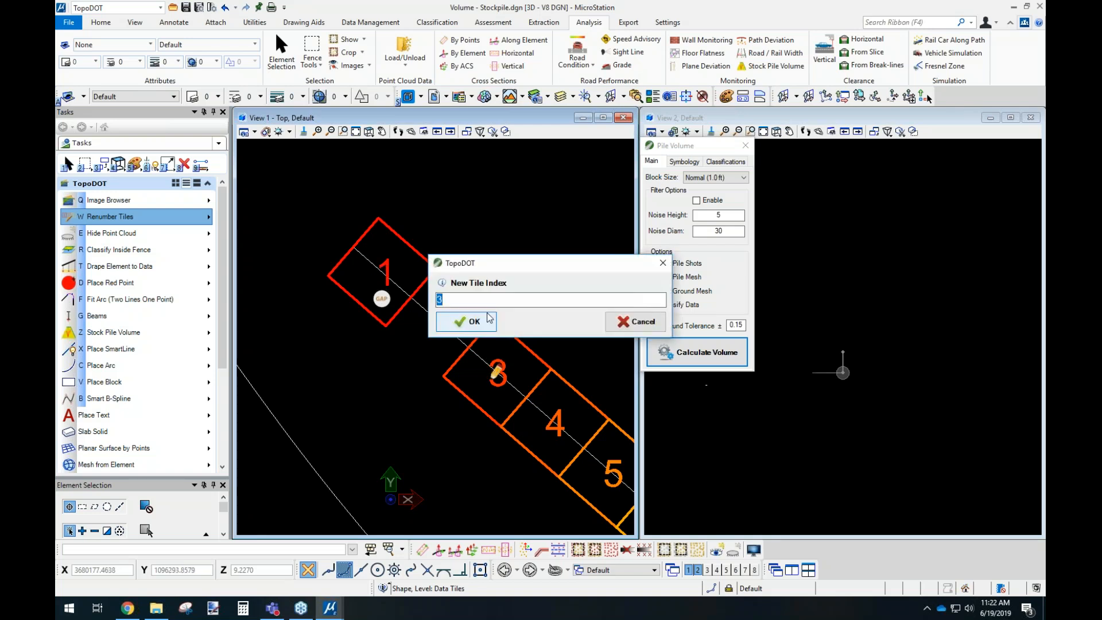
pyautogui.write('2')
pyautogui.click(488, 321)
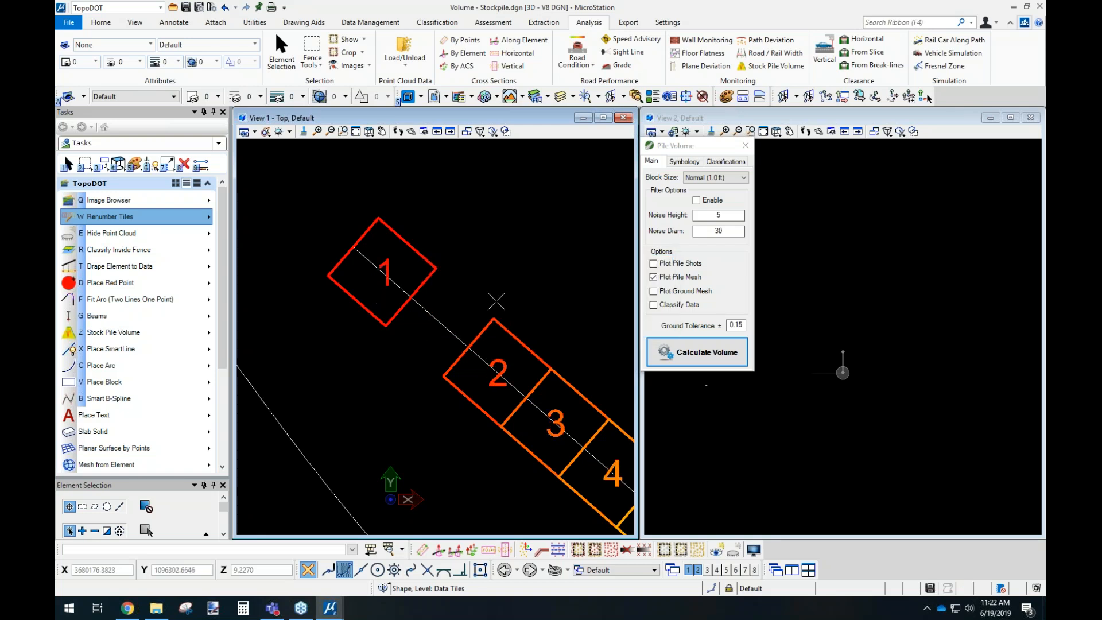
pyautogui.moveTo(496, 293); pyautogui.dragTo(438, 261, button='middle')
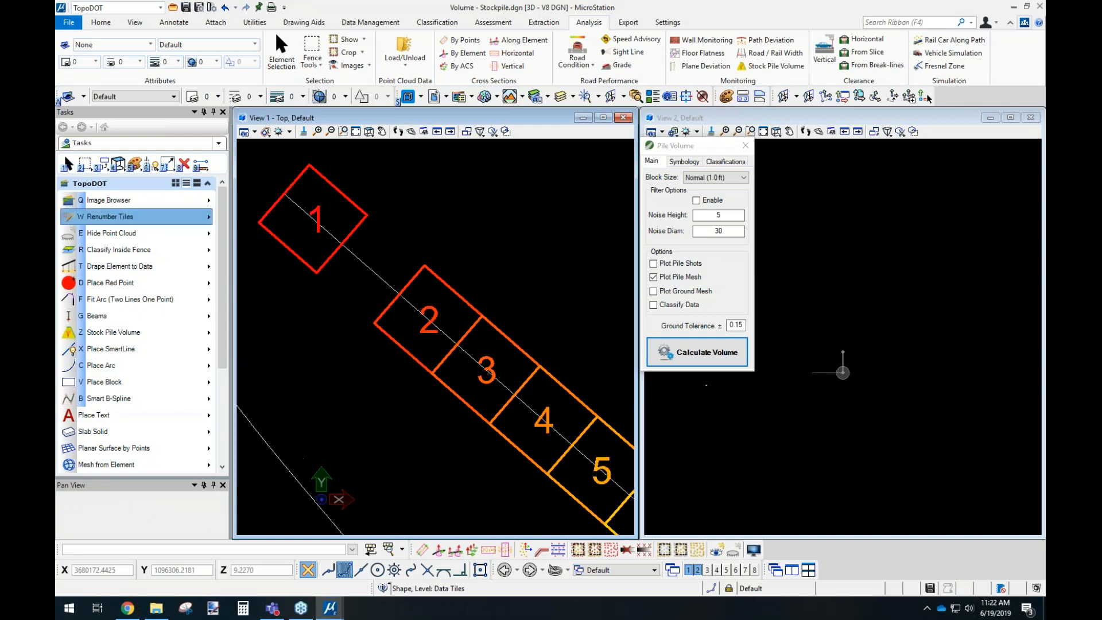
pyautogui.rightClick(390, 237)
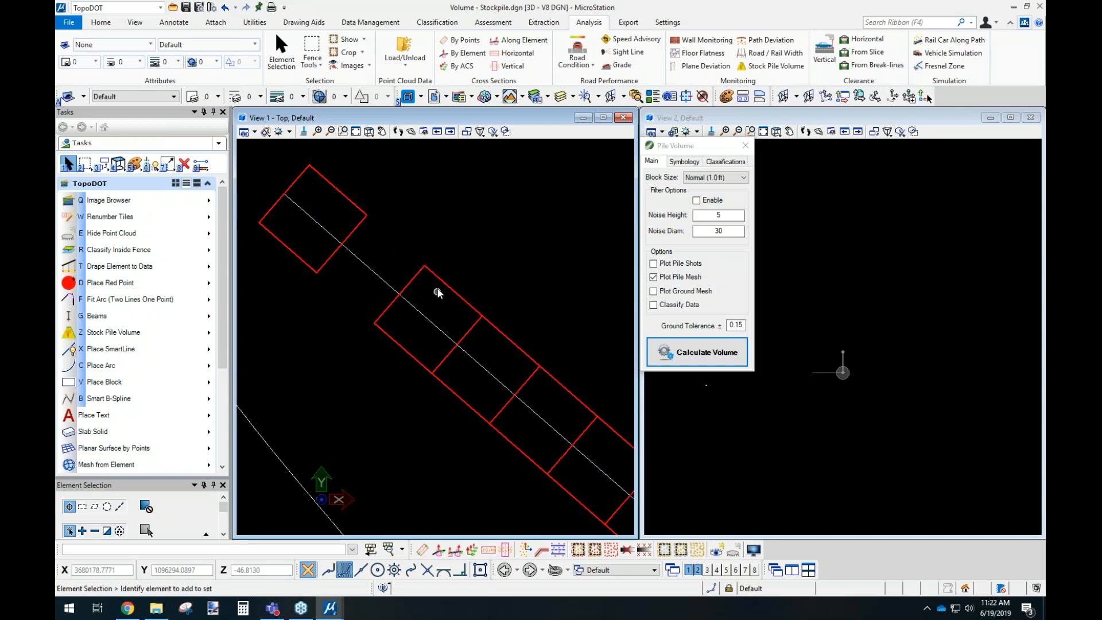
# Examine the start and end vertices of the tiles' center line, and the vertex directions along the large pile boundary.
pyautogui.scroll(-3, 429, 287)
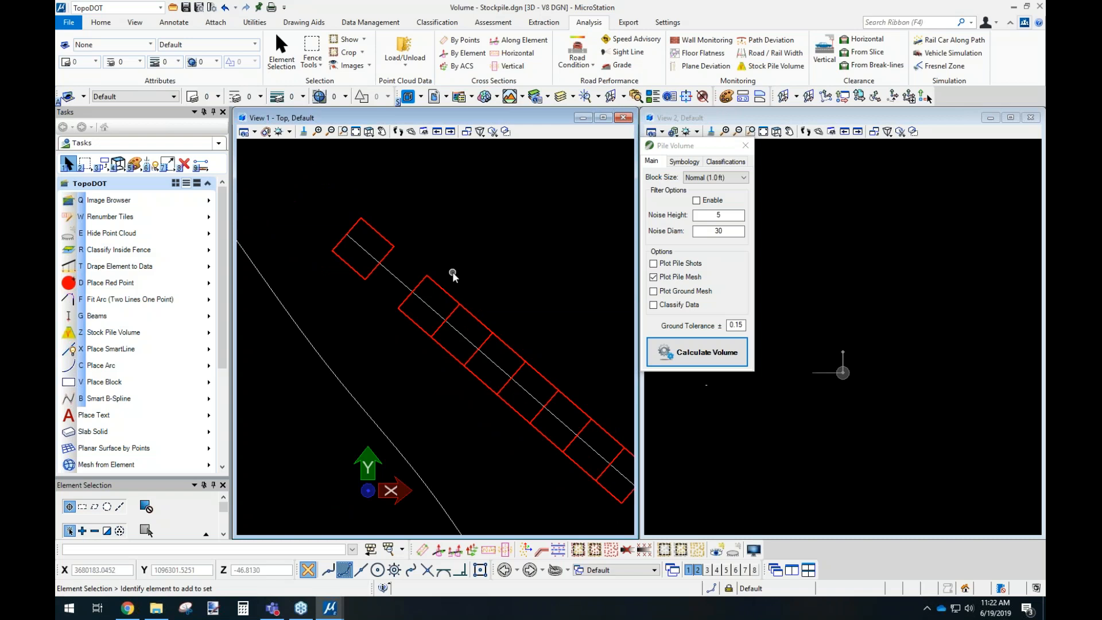
pyautogui.click(410, 280)
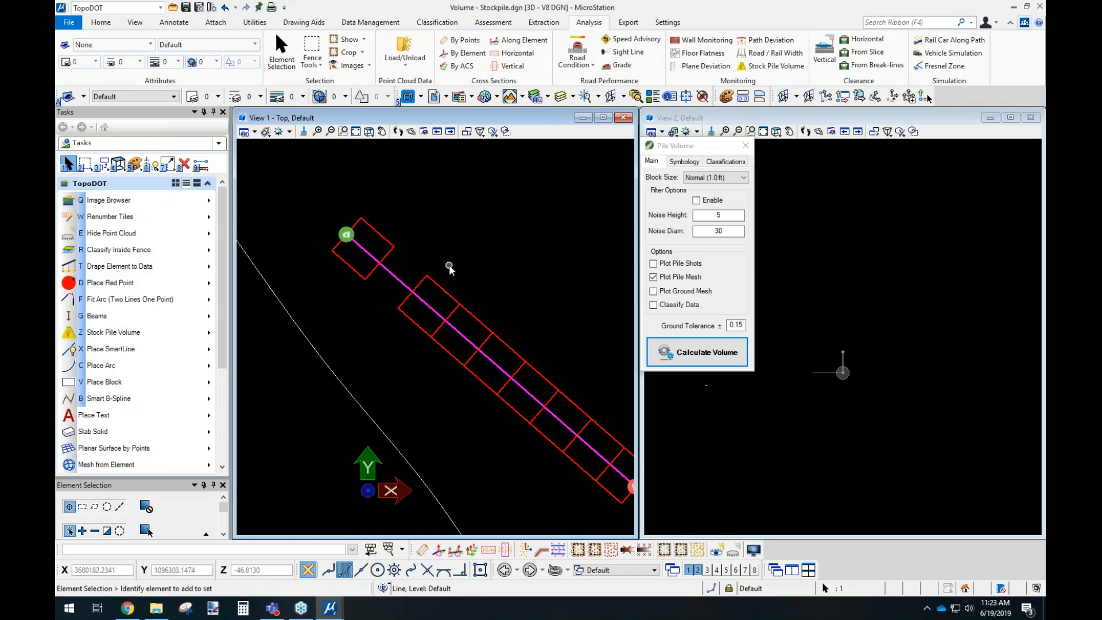
pyautogui.moveTo(395, 313); pyautogui.dragTo(527, 302, button='middle')
pyautogui.click(422, 313)
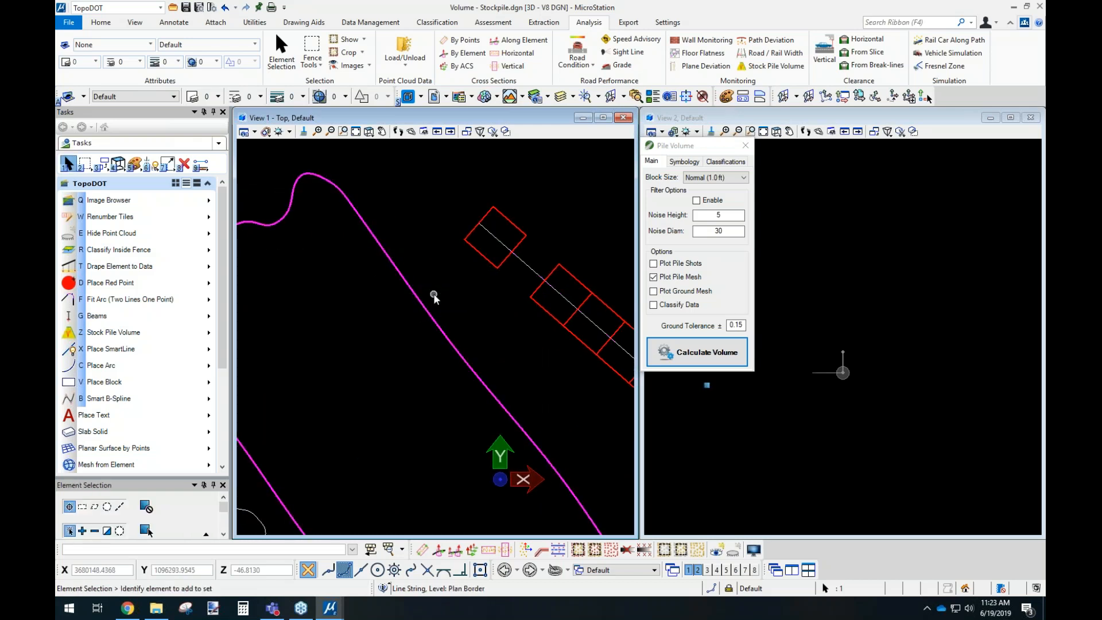
pyautogui.click(423, 304)
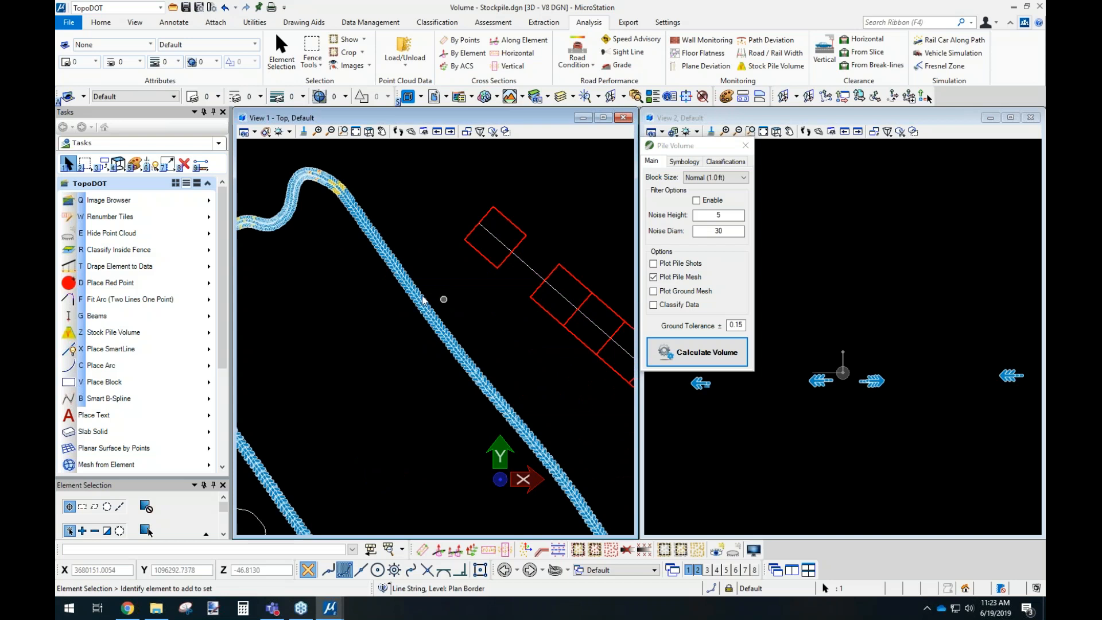
pyautogui.moveTo(346, 220); pyautogui.dragTo(548, 202, button='middle')
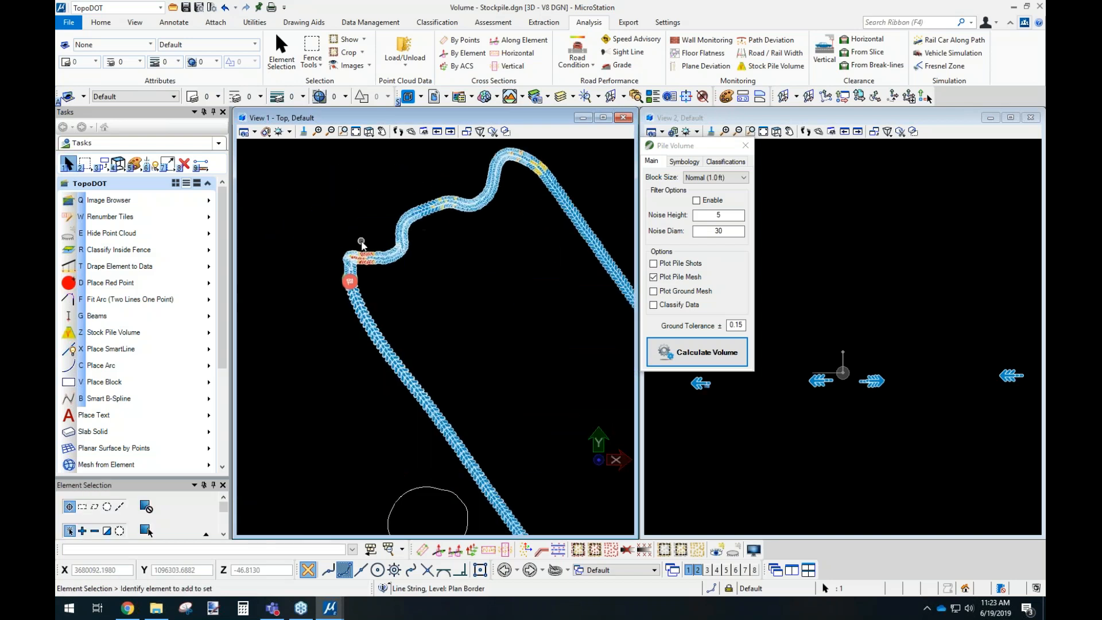
pyautogui.scroll(3, 362, 241)
pyautogui.scroll(1, 377, 307)
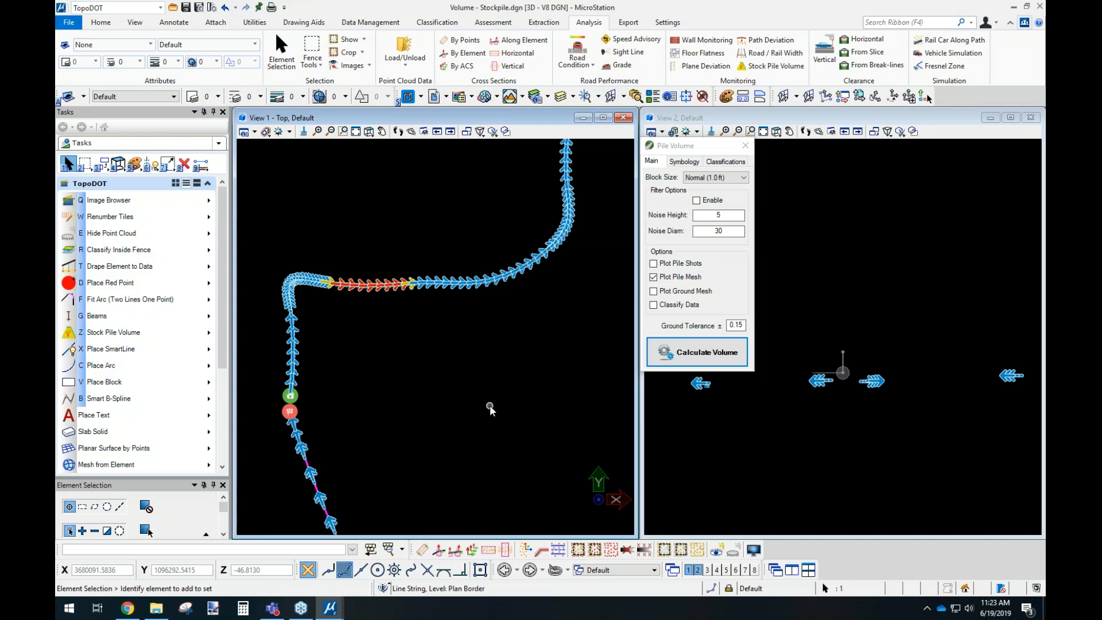
# Deselect the large boundary and examine the cut and fill volume labels on the small pile's mesh.
pyautogui.click(381, 242)
pyautogui.scroll(-10, 345, 268)
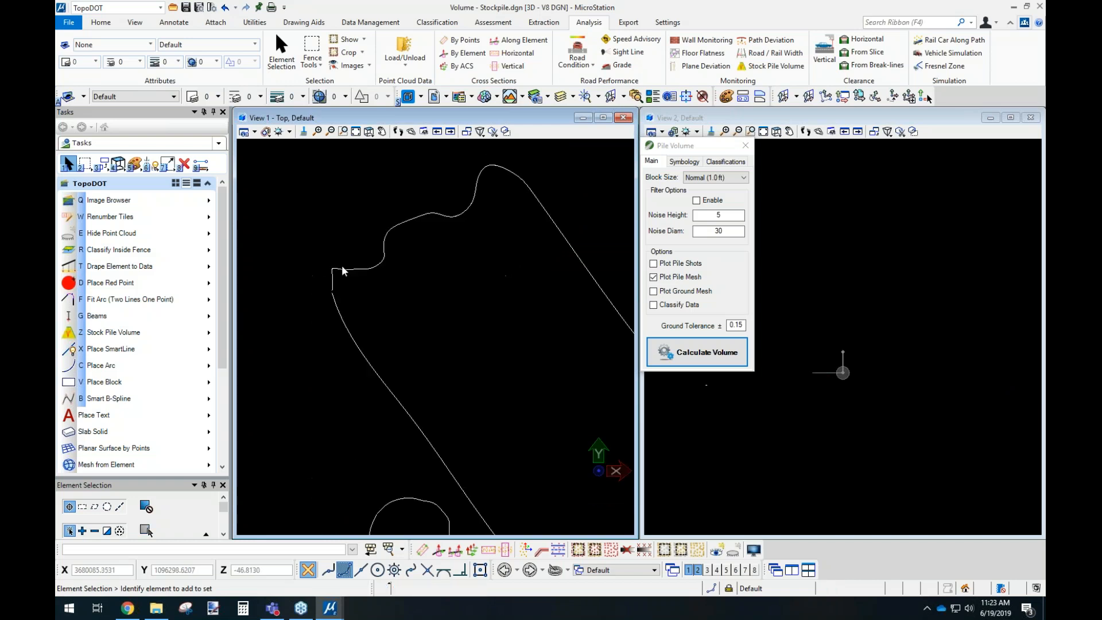
pyautogui.moveTo(596, 379); pyautogui.dragTo(463, 273, button='middle')
pyautogui.scroll(3, 565, 381)
pyautogui.scroll(8, 564, 382)
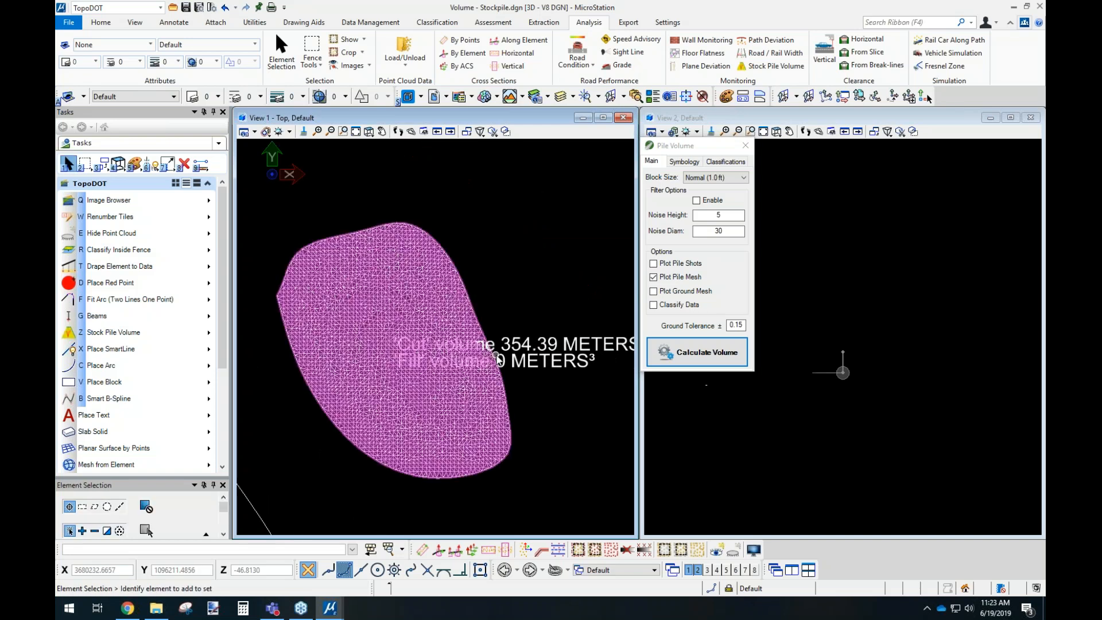
pyautogui.moveTo(518, 360); pyautogui.dragTo(474, 345, button='middle')
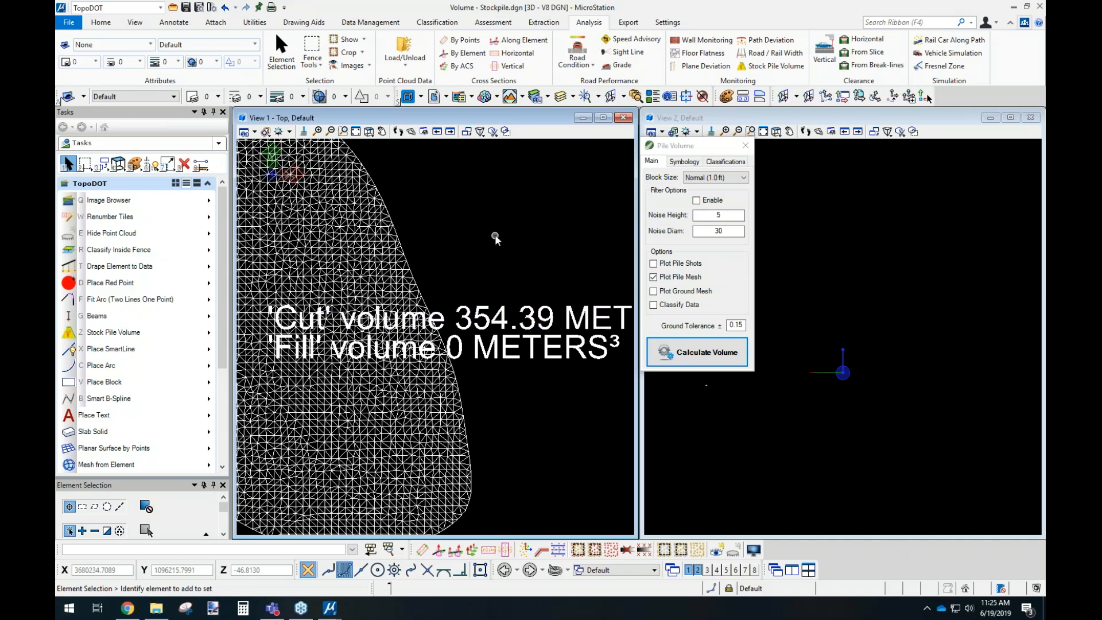
# Select the boundary below the round pile and examine the direction arrows and end vertices along its upper curve.
pyautogui.scroll(-3, 494, 235)
pyautogui.scroll(6, 505, 240)
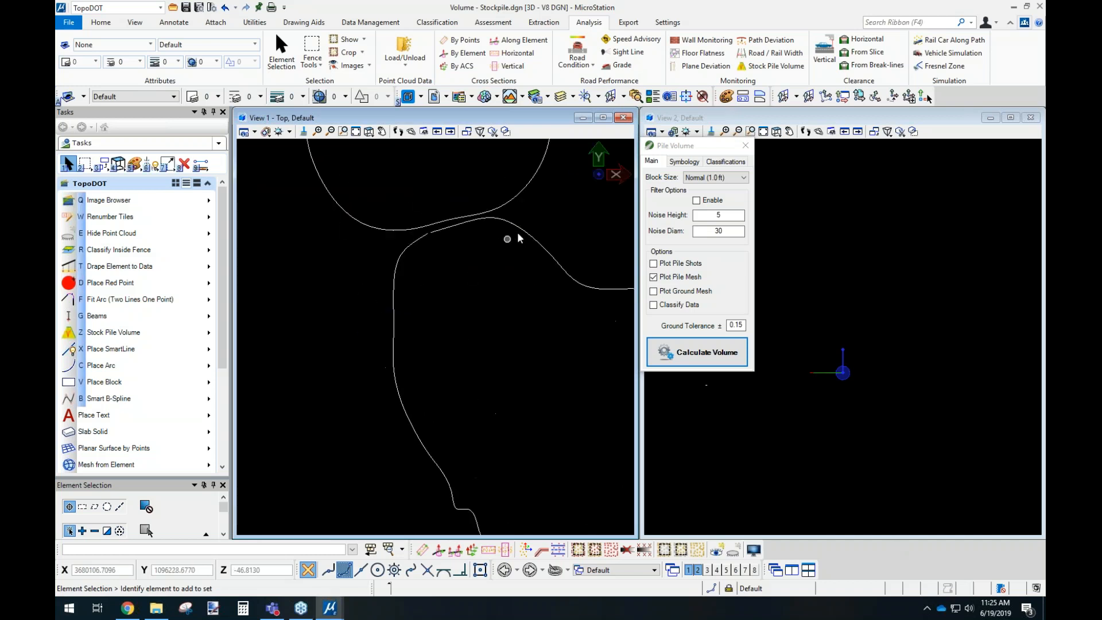
pyautogui.click(521, 231)
pyautogui.scroll(3, 524, 223)
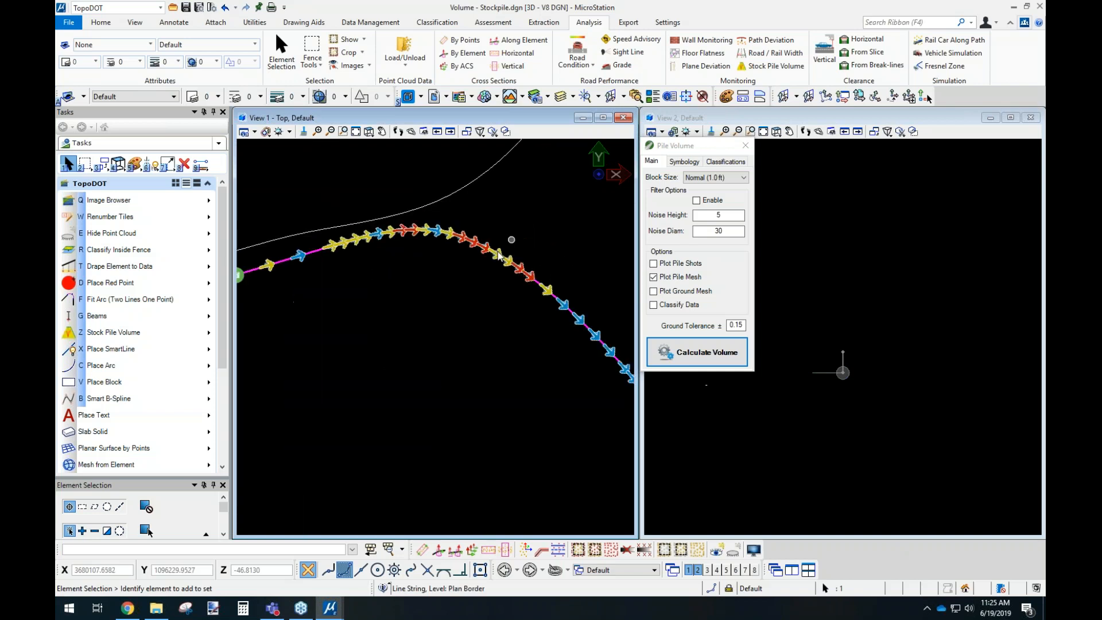
pyautogui.moveTo(511, 239); pyautogui.dragTo(549, 266, button='middle')
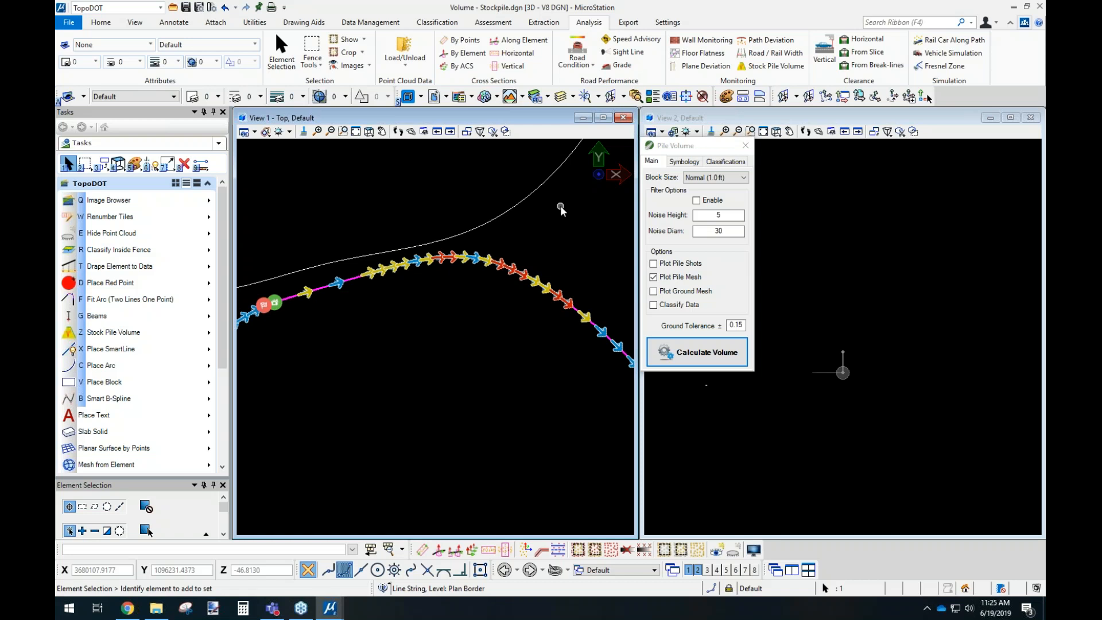
# Show the point cloud and step 1-unit cross sections along the selected boundary up to position 7.
pyautogui.click(720, 552)
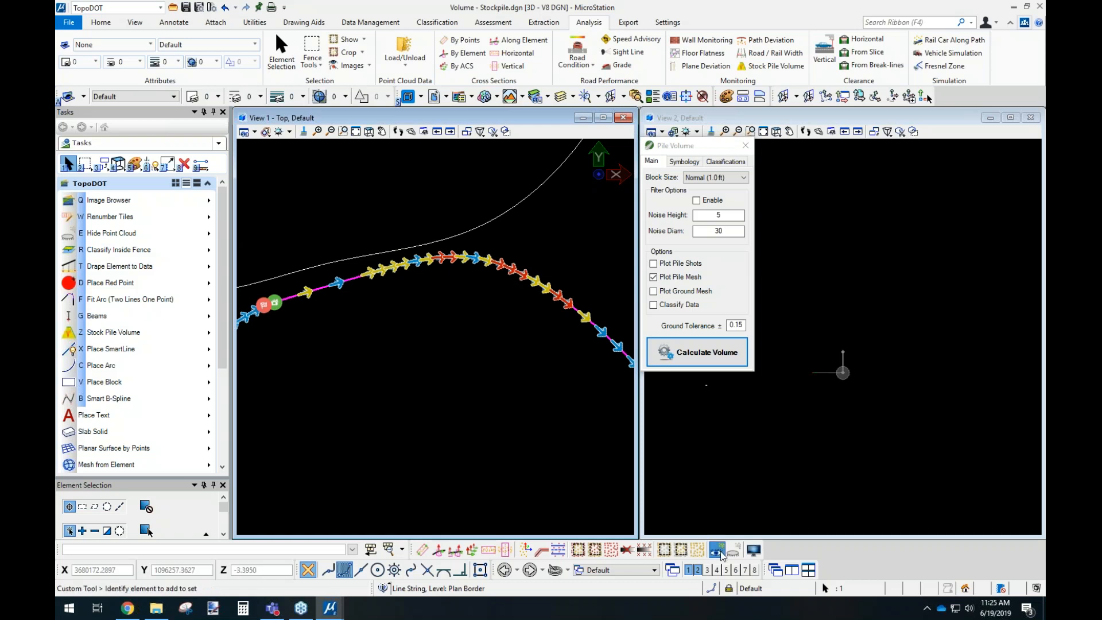
pyautogui.click(423, 551)
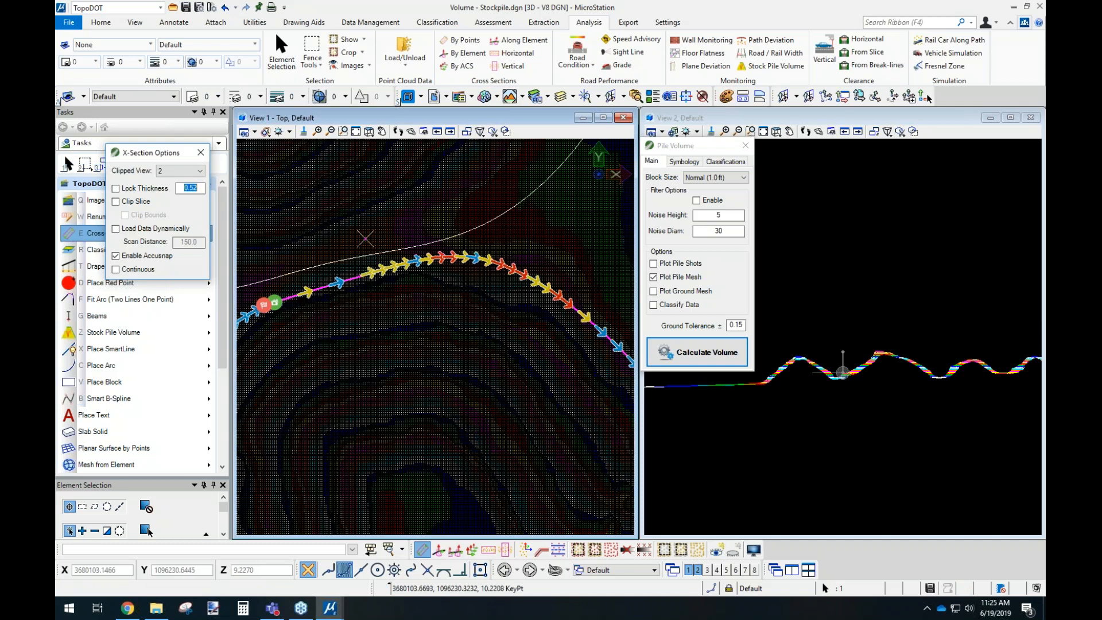
pyautogui.rightClick(365, 238)
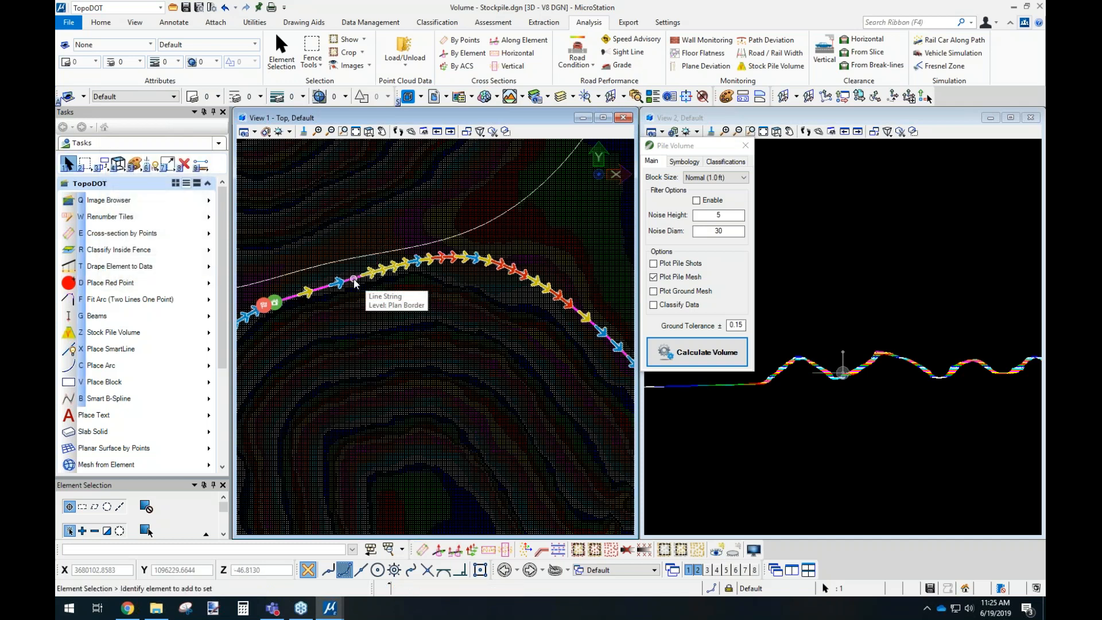
pyautogui.click(455, 550)
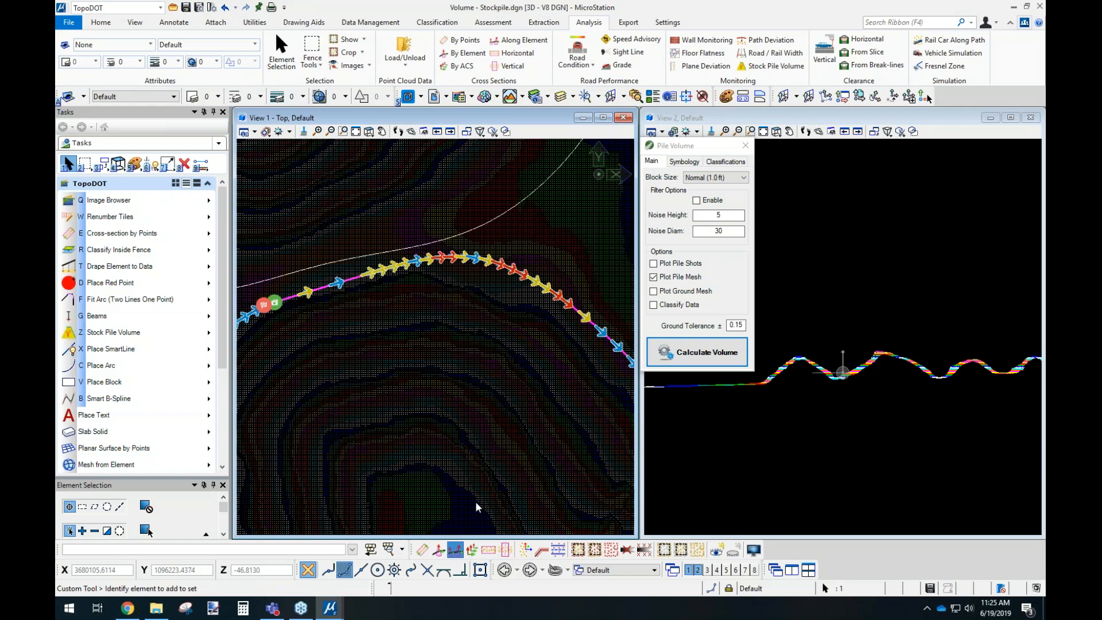
pyautogui.click(179, 292)
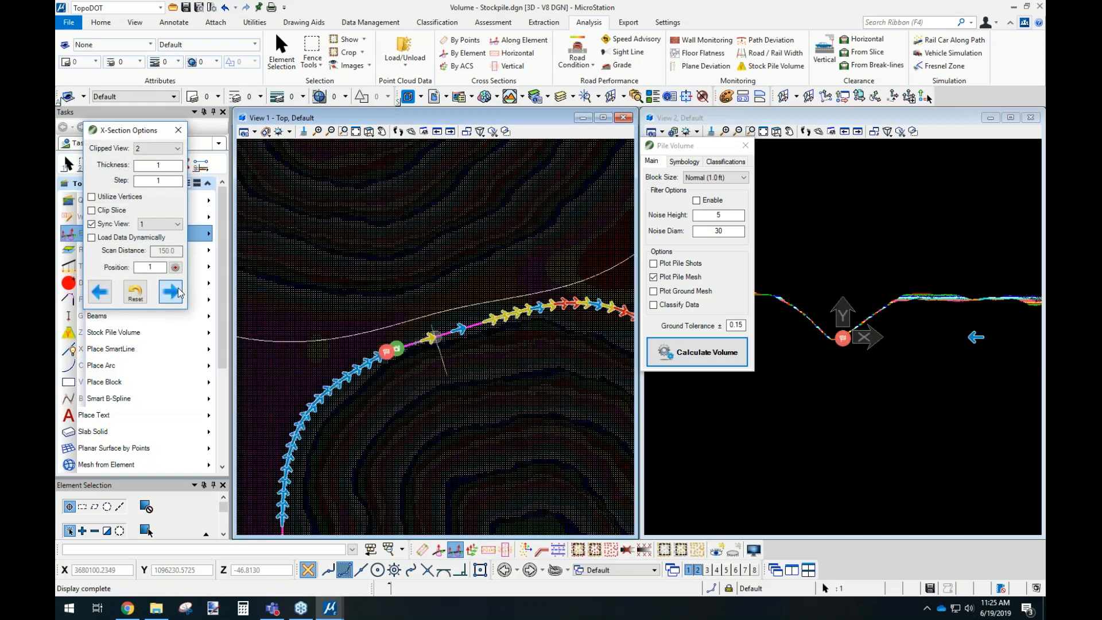
pyautogui.click(179, 292)
pyautogui.click(179, 292)
pyautogui.click(179, 292)
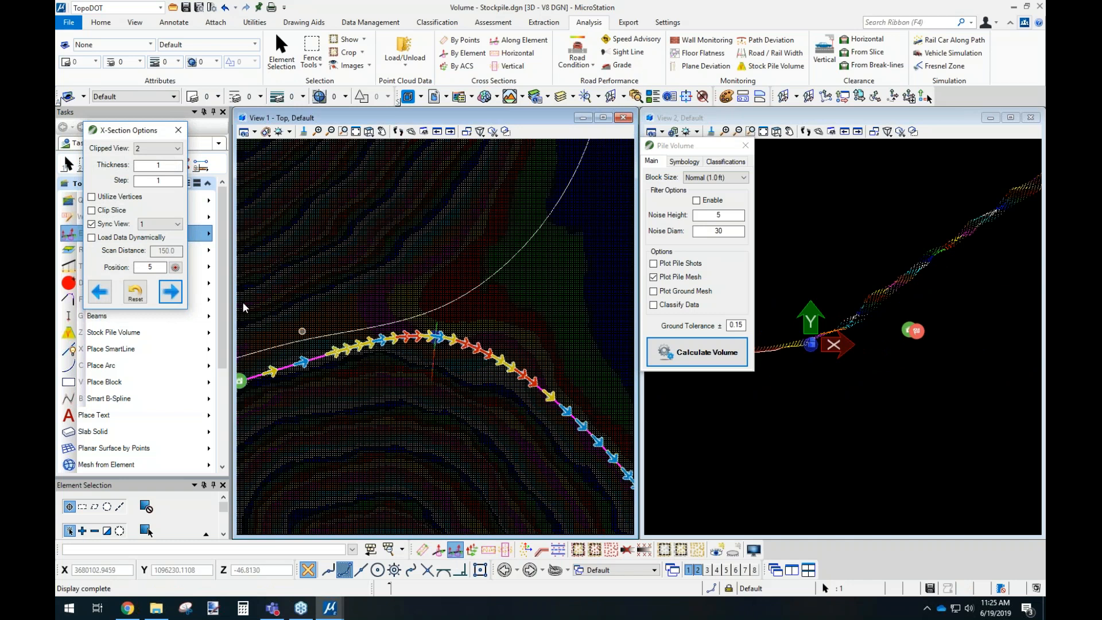
pyautogui.click(169, 292)
pyautogui.click(168, 291)
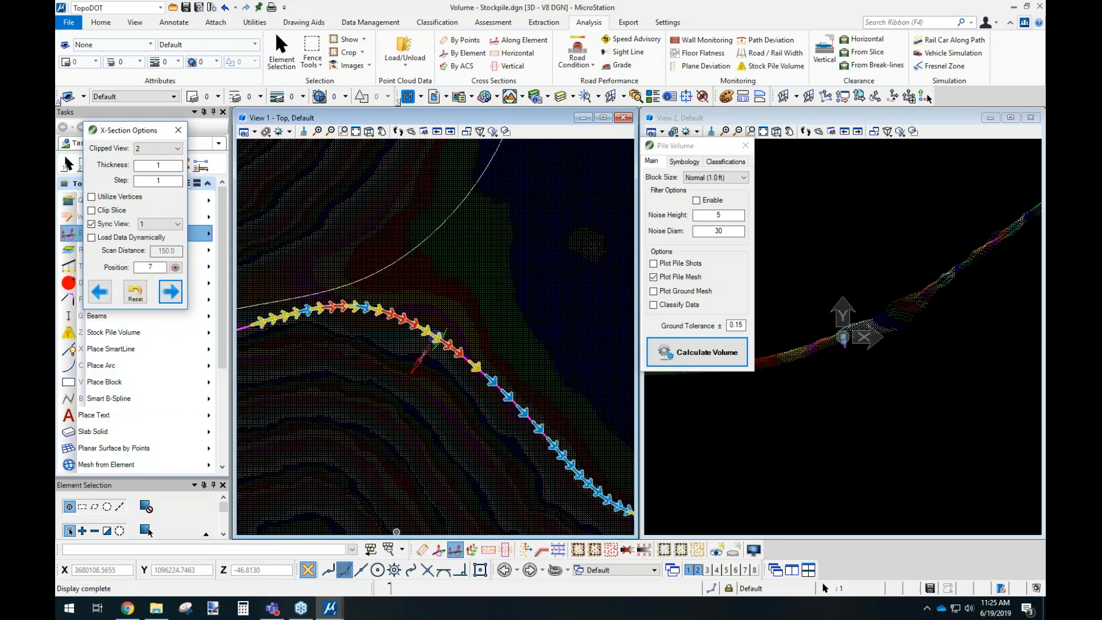
# Cut a cross section by points at the boundary's upper curve and examine the boundary's elevation against the point cloud.
pyautogui.click(423, 549)
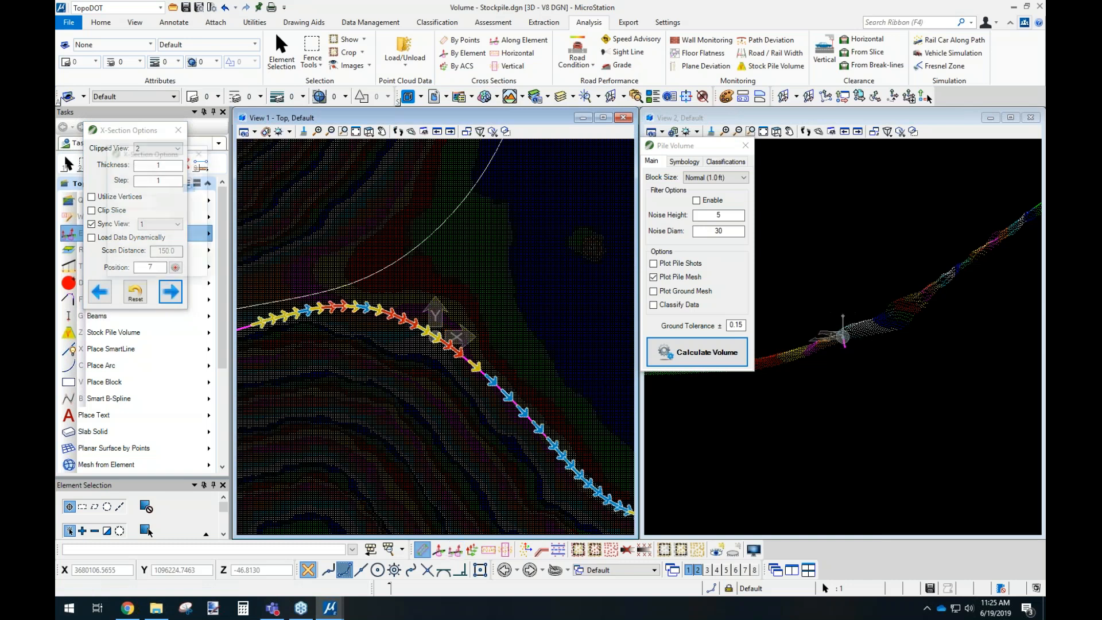
pyautogui.click(328, 267)
pyautogui.click(609, 436)
pyautogui.click(611, 423)
pyautogui.moveTo(785, 399); pyautogui.dragTo(845, 477, button='middle')
pyautogui.scroll(2, 867, 419)
pyautogui.scroll(2, 865, 422)
pyautogui.moveTo(856, 419); pyautogui.dragTo(856, 401, button='middle')
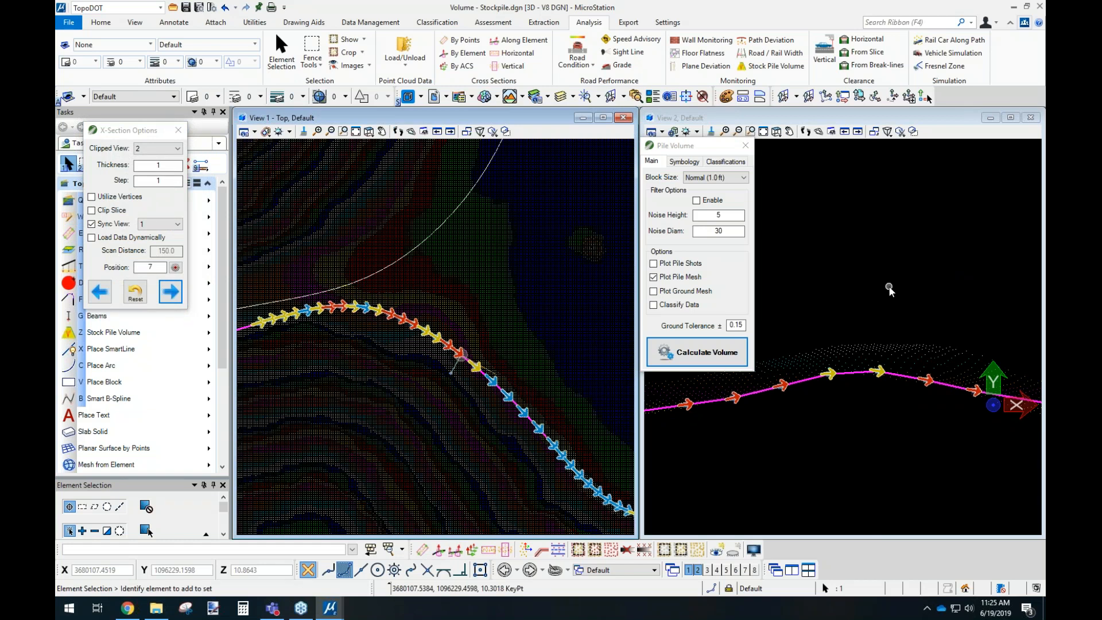
# Close the Pile Volume tool, set the contour height of View 1's colored contours to .25 and apply it.
pyautogui.click(754, 549)
pyautogui.click(746, 146)
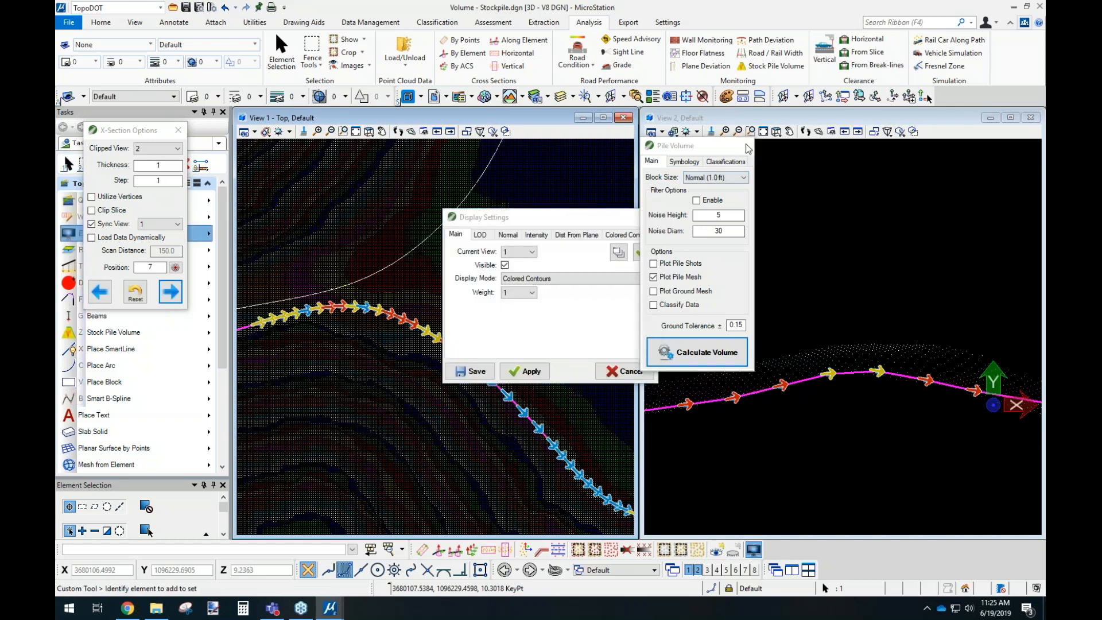
pyautogui.moveTo(592, 218); pyautogui.dragTo(661, 173)
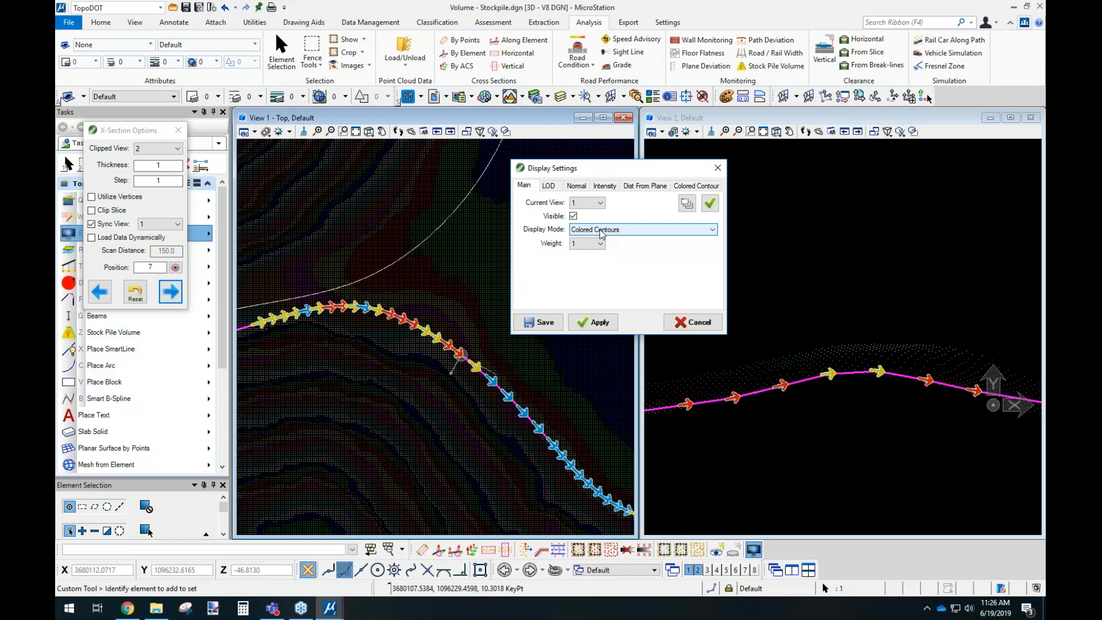
pyautogui.click(690, 187)
pyautogui.doubleClick(603, 205)
pyautogui.write('.25')
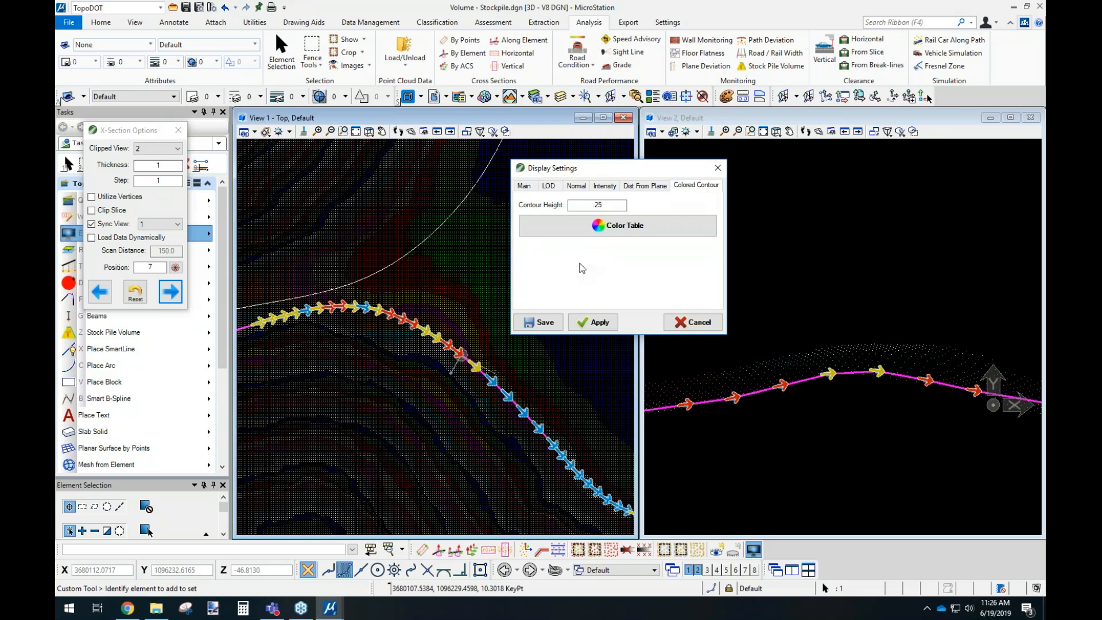
pyautogui.click(593, 322)
pyautogui.scroll(-2, 404, 342)
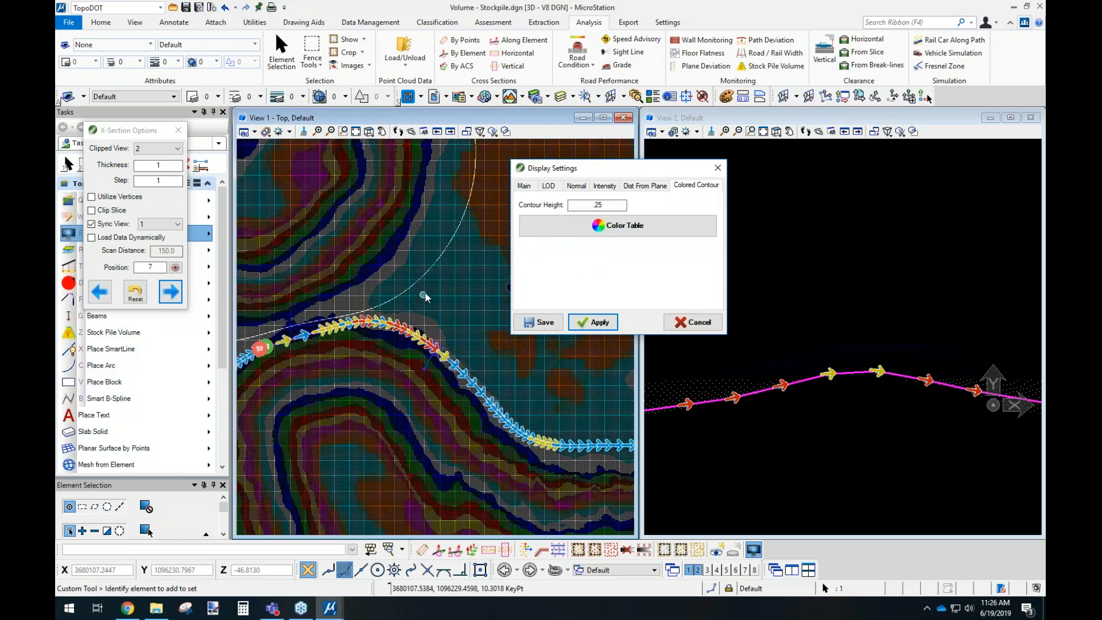
# Return to the main point cloud display settings and close the cross-section options.
pyautogui.click(525, 185)
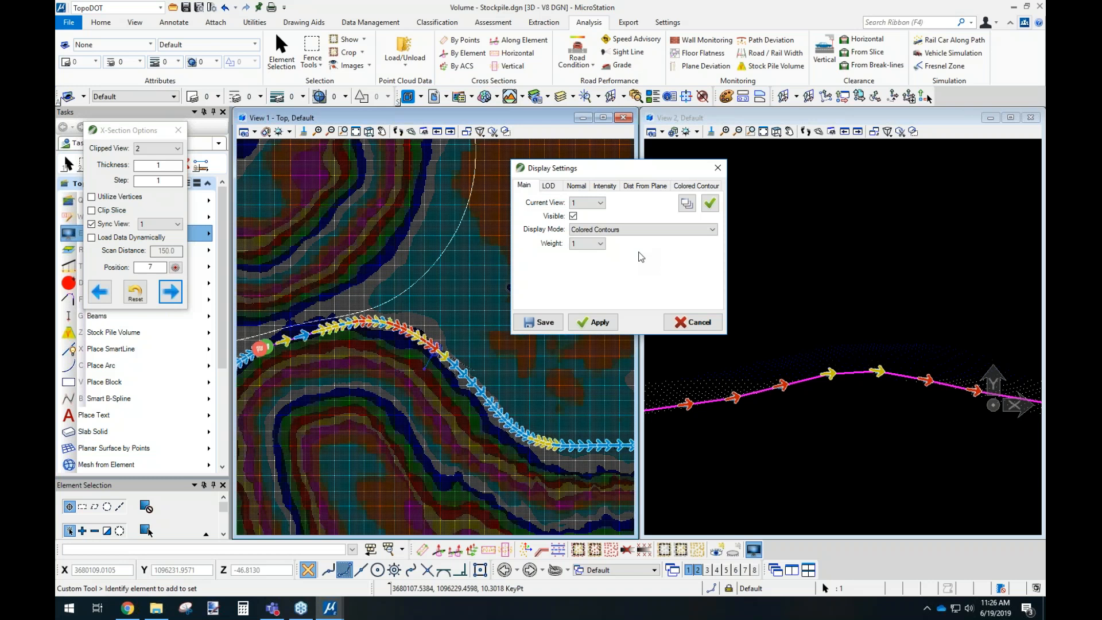
pyautogui.moveTo(634, 169); pyautogui.dragTo(770, 151)
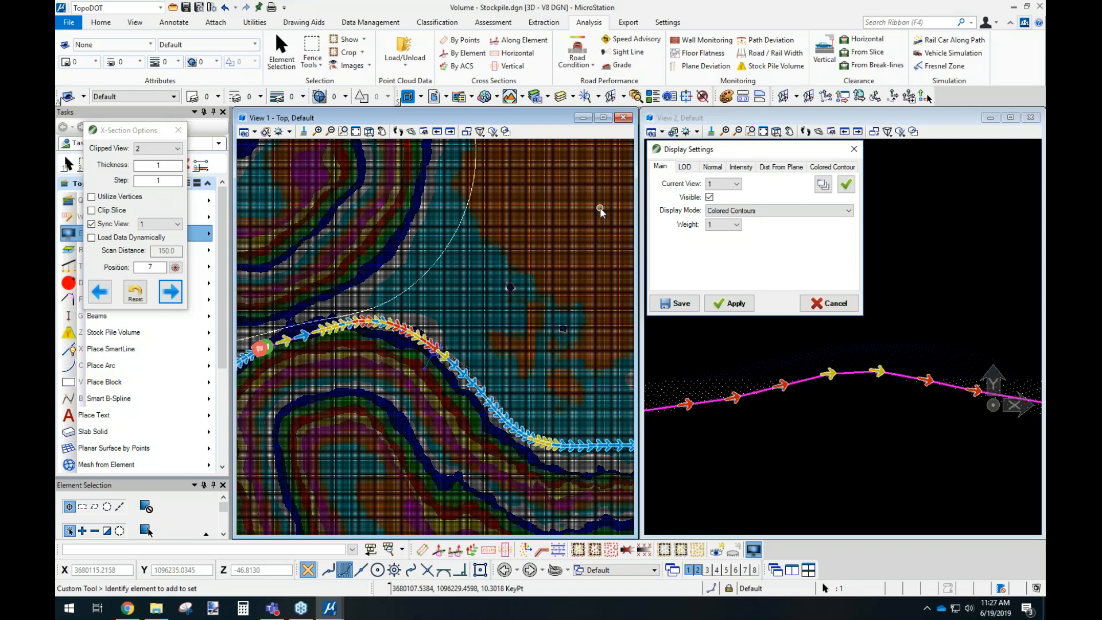
pyautogui.click(178, 130)
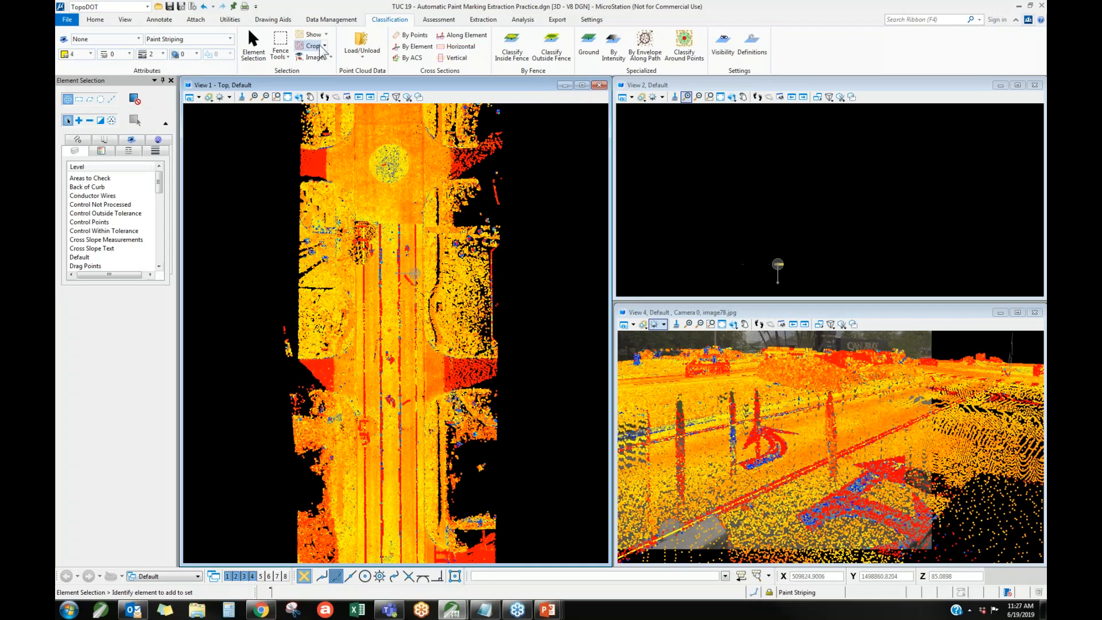
# Compare the road's striping lines with the point cloud, and examine the arrow markings in the turn lanes.
pyautogui.click(313, 46)
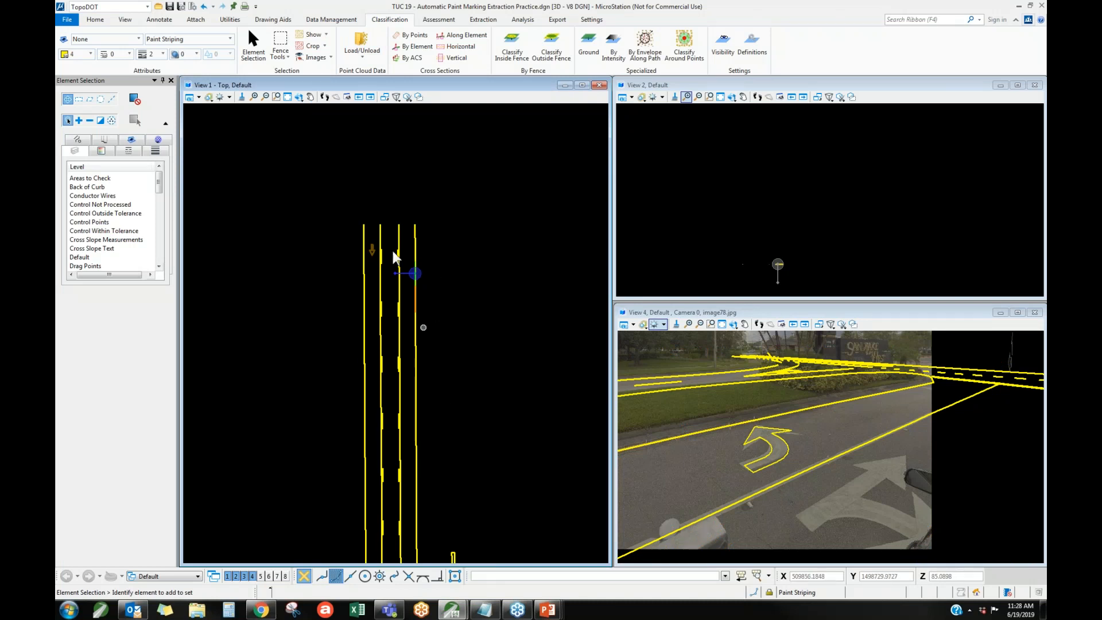
pyautogui.click(310, 36)
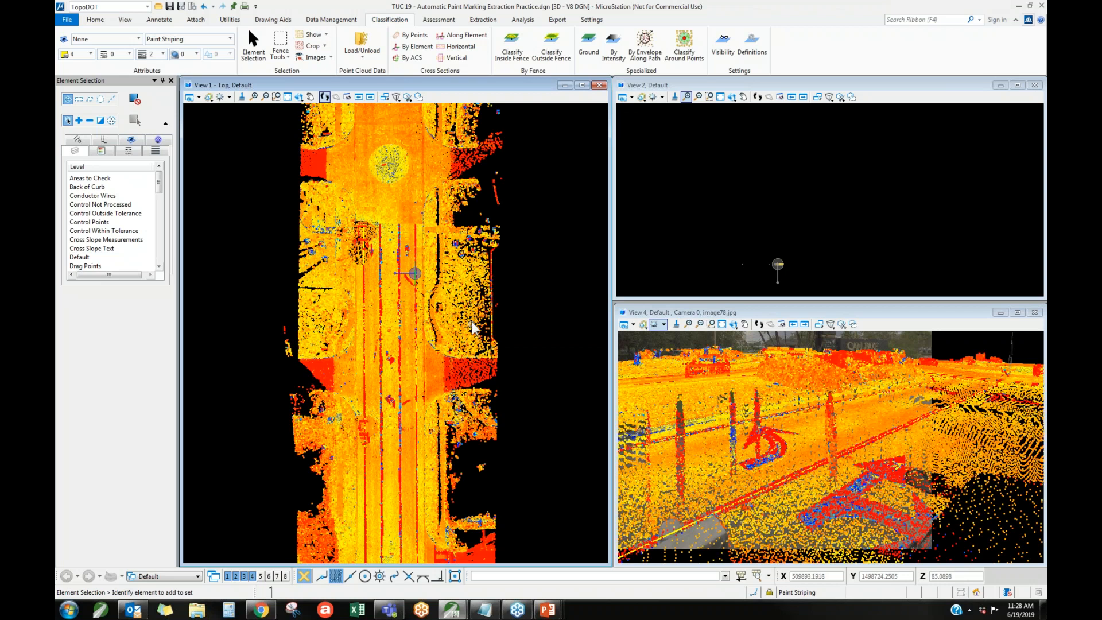
pyautogui.scroll(5, 411, 245)
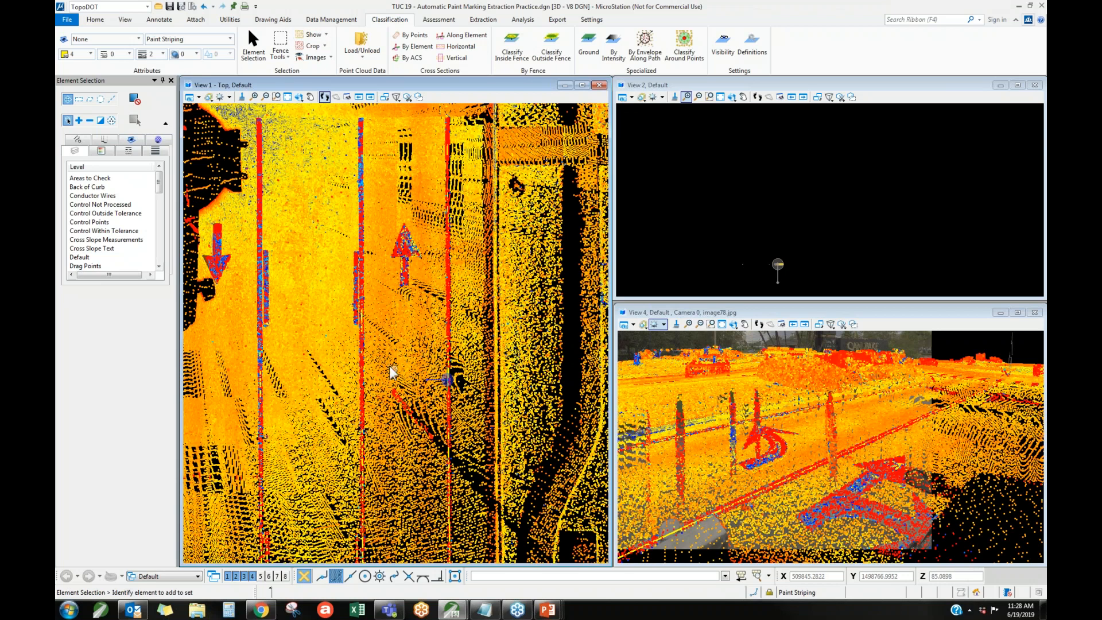
pyautogui.scroll(-5, 384, 396)
pyautogui.scroll(-2, 372, 436)
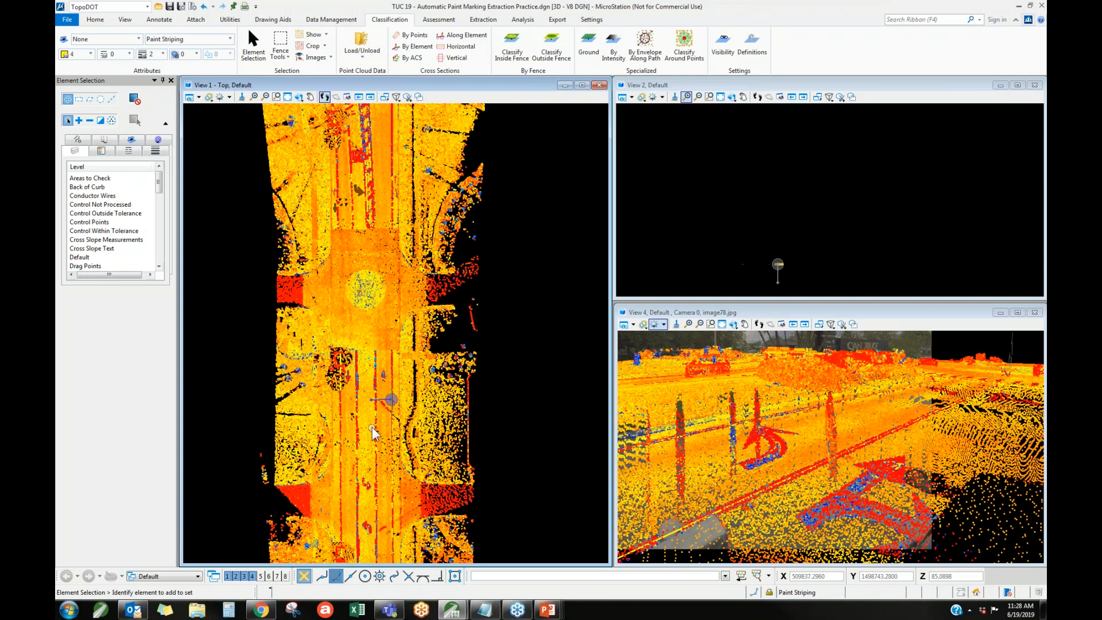
pyautogui.scroll(-2, 374, 353)
pyautogui.scroll(5, 361, 278)
pyautogui.scroll(3, 360, 277)
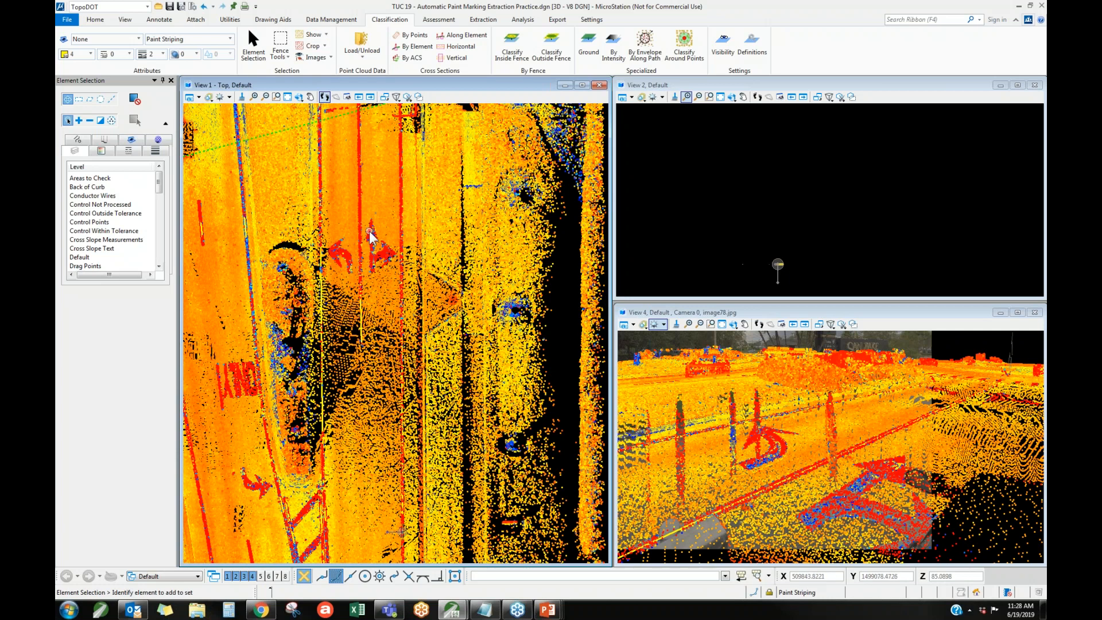
pyautogui.scroll(3, 370, 241)
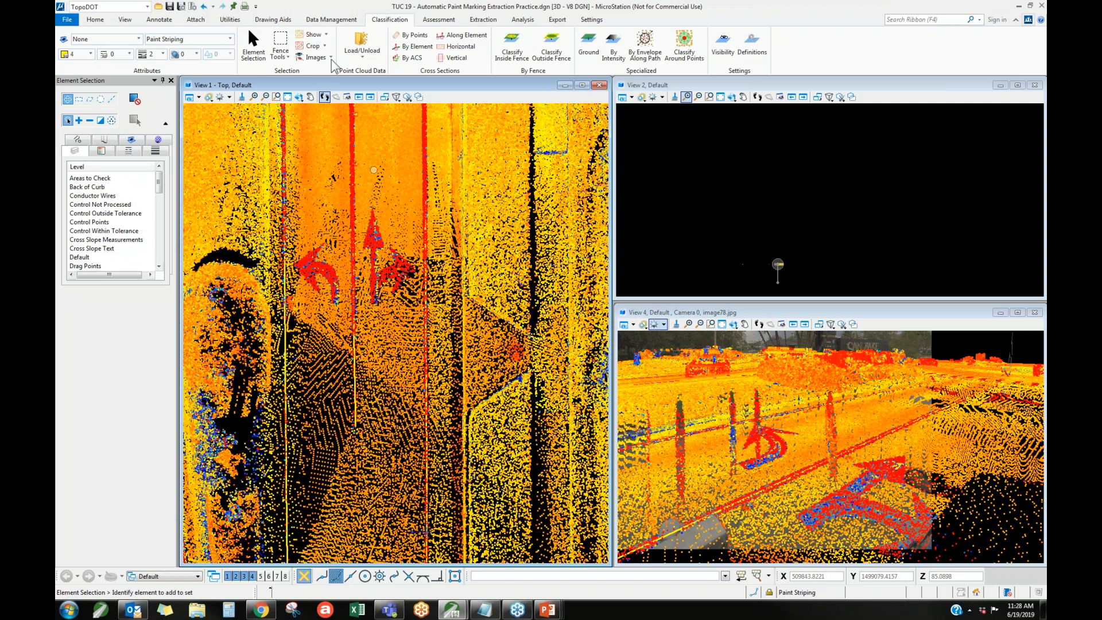
# Preview the bicycle lane and LEFT cells in the PavementMarks.cel cell library, closing the library when done.
pyautogui.click(94, 20)
pyautogui.click(315, 46)
pyautogui.click(265, 146)
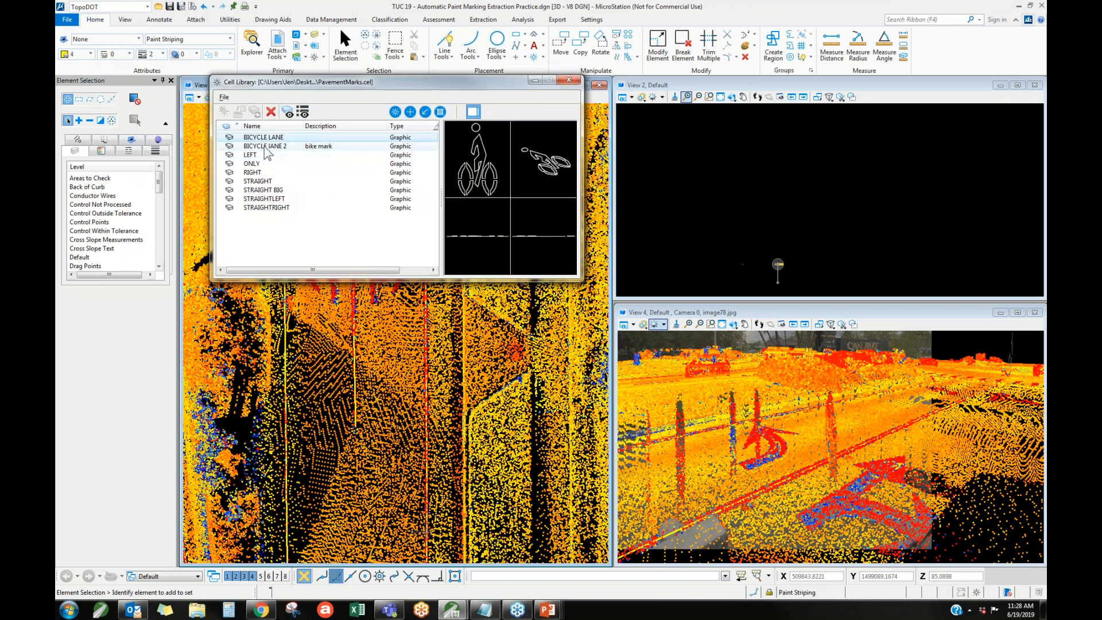
pyautogui.click(263, 156)
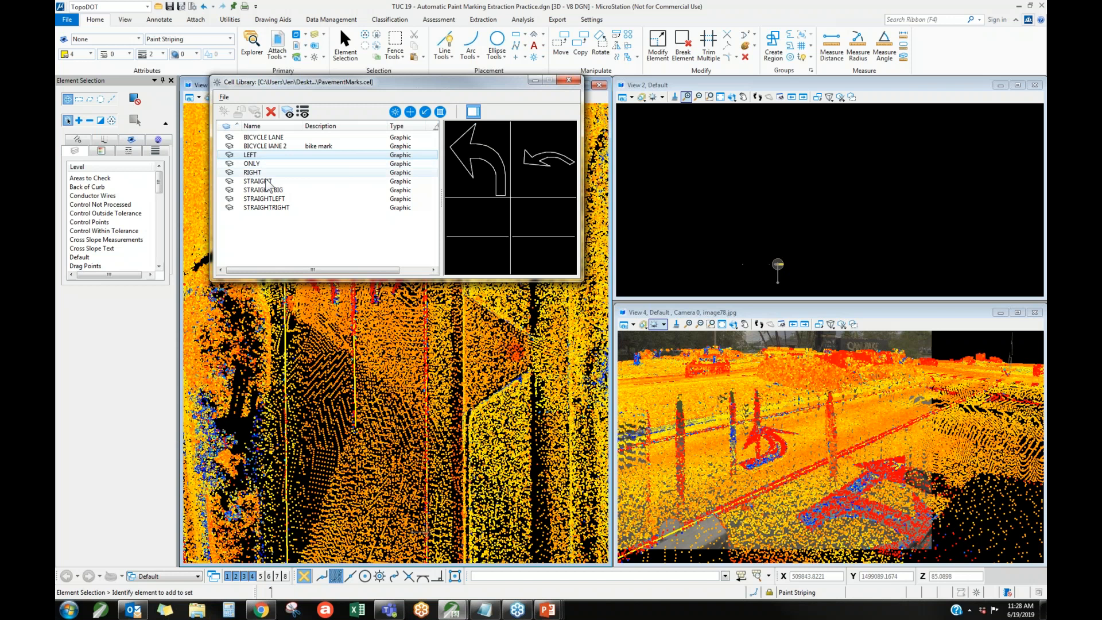
pyautogui.click(568, 81)
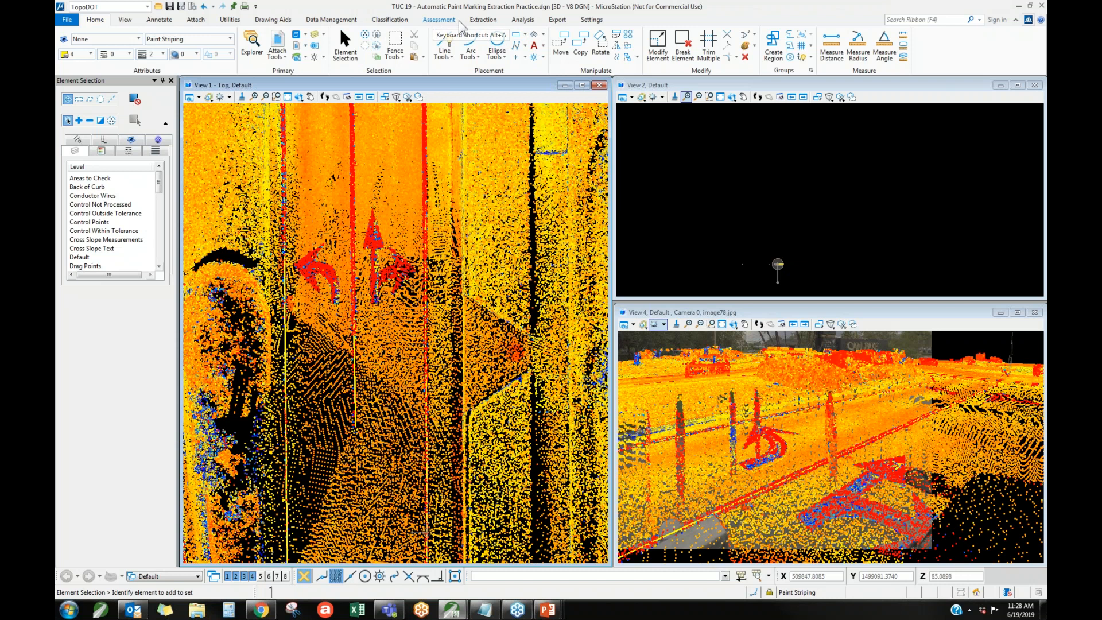
# Start the Flat Asset Identification tool and move its dialog clear of the arrow markings.
pyautogui.click(483, 19)
pyautogui.click(507, 55)
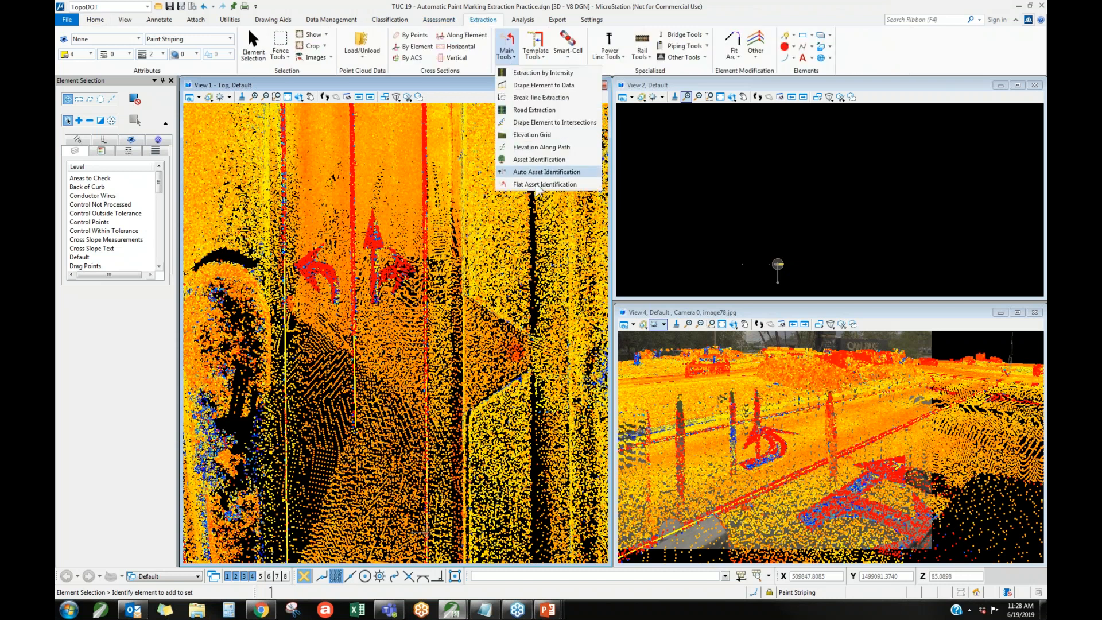
pyautogui.click(538, 185)
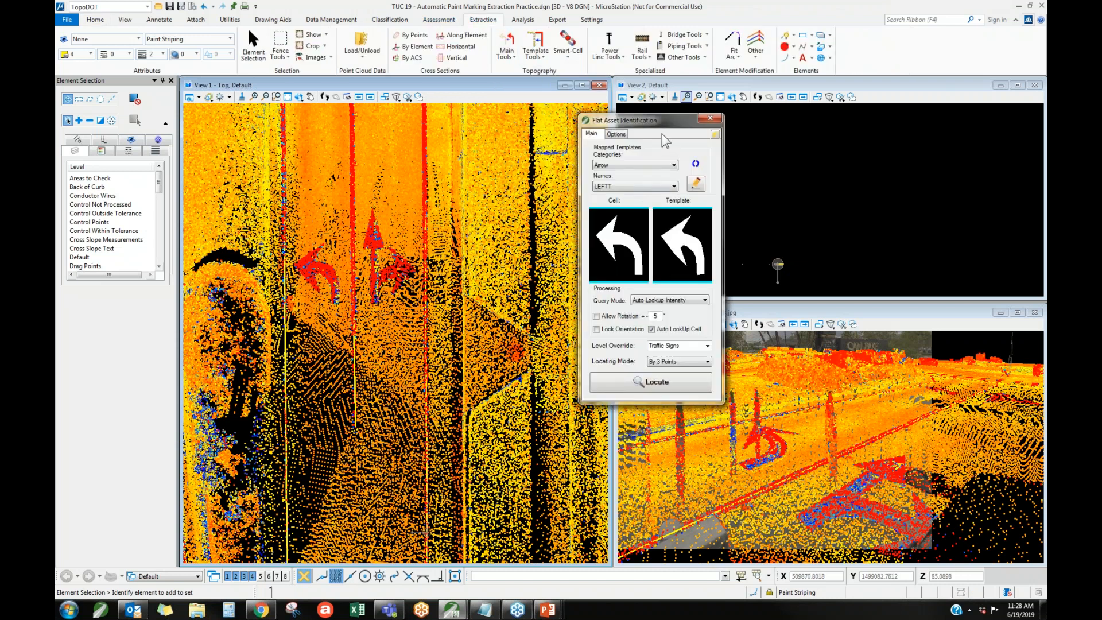
pyautogui.moveTo(660, 123); pyautogui.dragTo(619, 118)
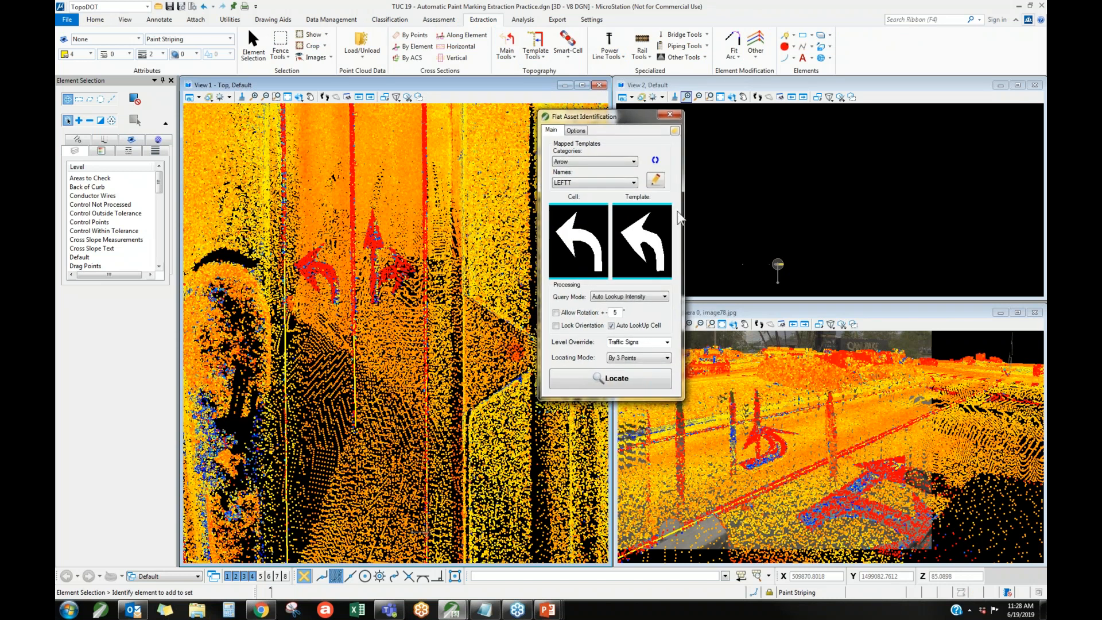
# Review the Main category of mapped templates and switch back to the Arrow category.
pyautogui.click(616, 166)
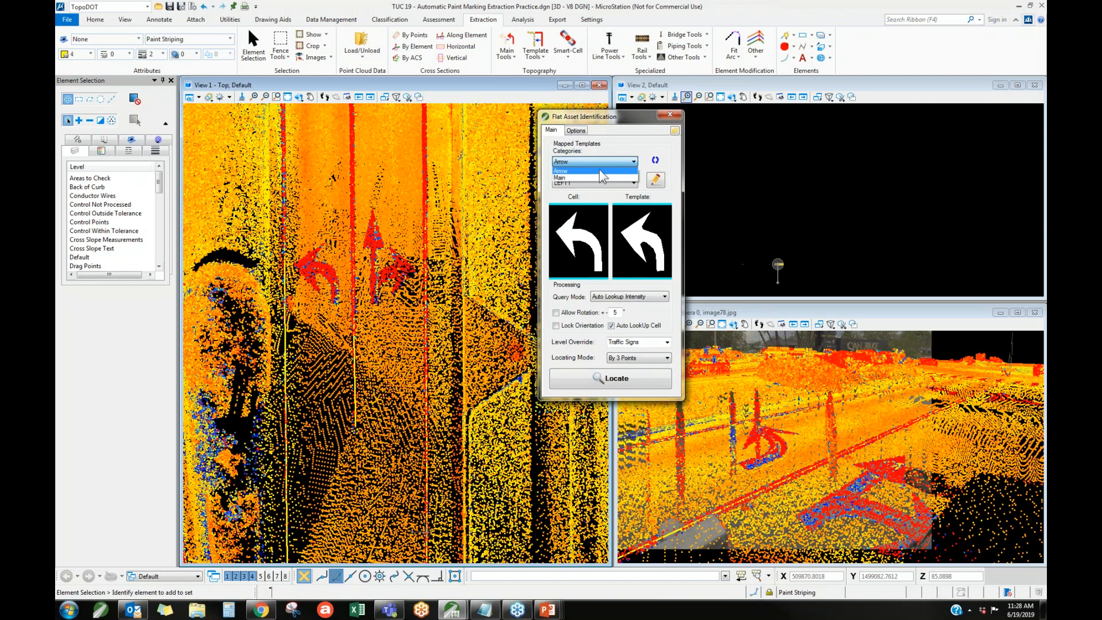
pyautogui.click(584, 177)
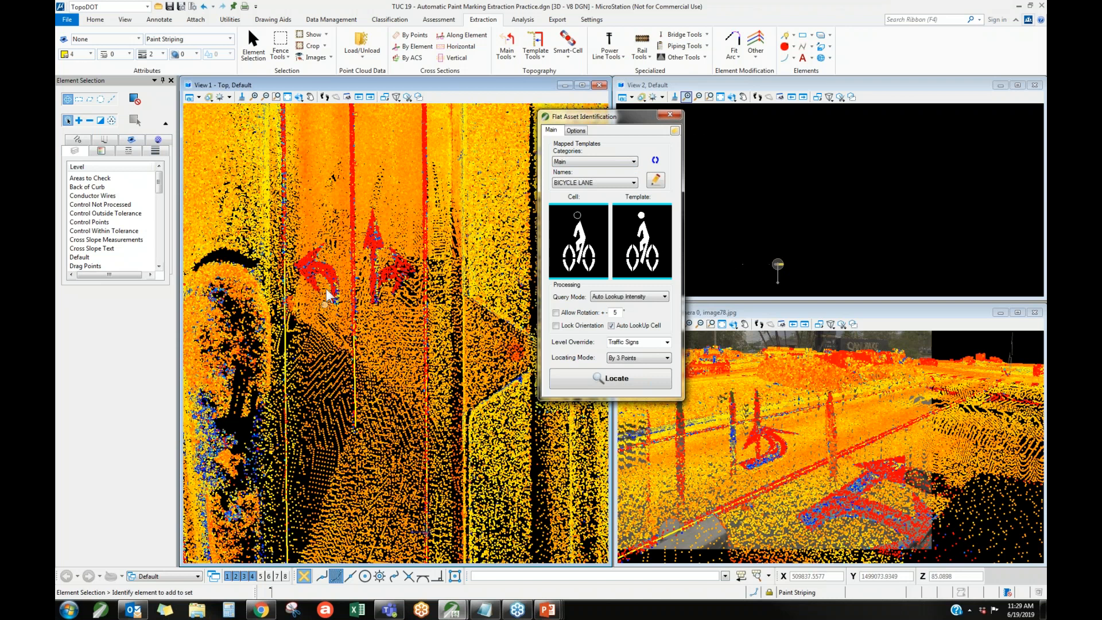
pyautogui.click(585, 162)
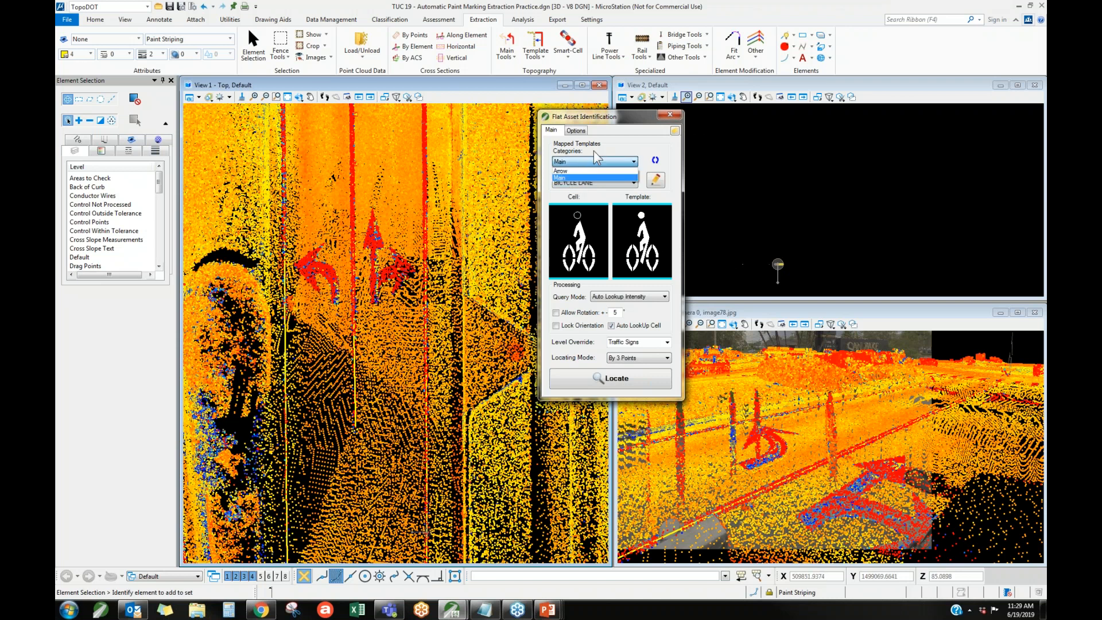
pyautogui.click(613, 143)
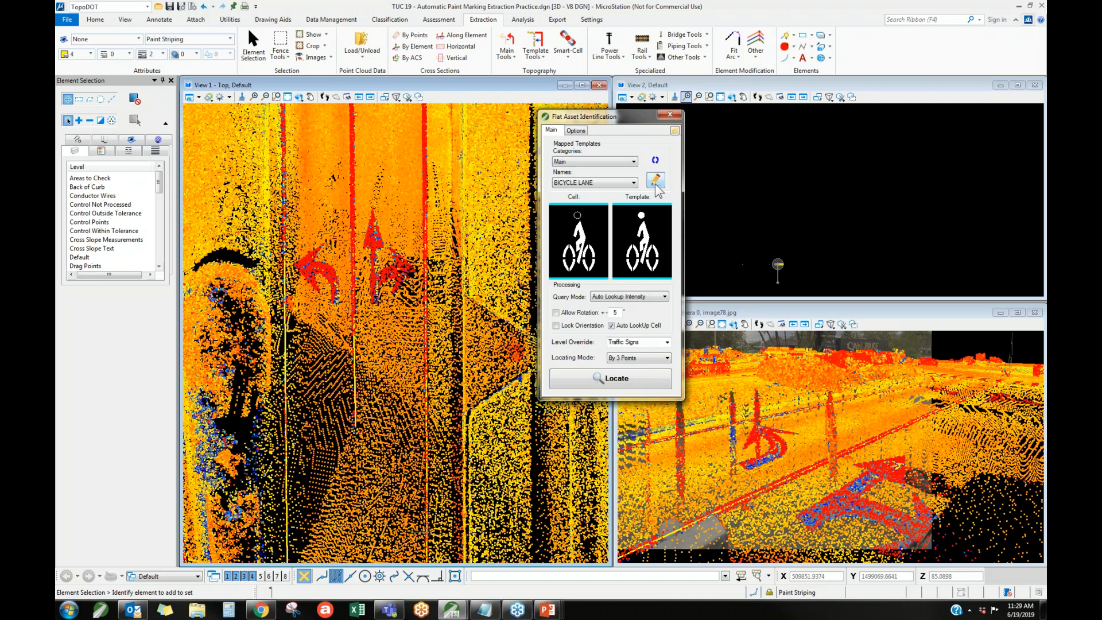
pyautogui.click(599, 162)
pyautogui.click(594, 169)
# Try to locate the combined straight-right arrow in By 3 Points mode, marking its line and width.
pyautogui.scroll(1, 382, 274)
pyautogui.scroll(1, 368, 203)
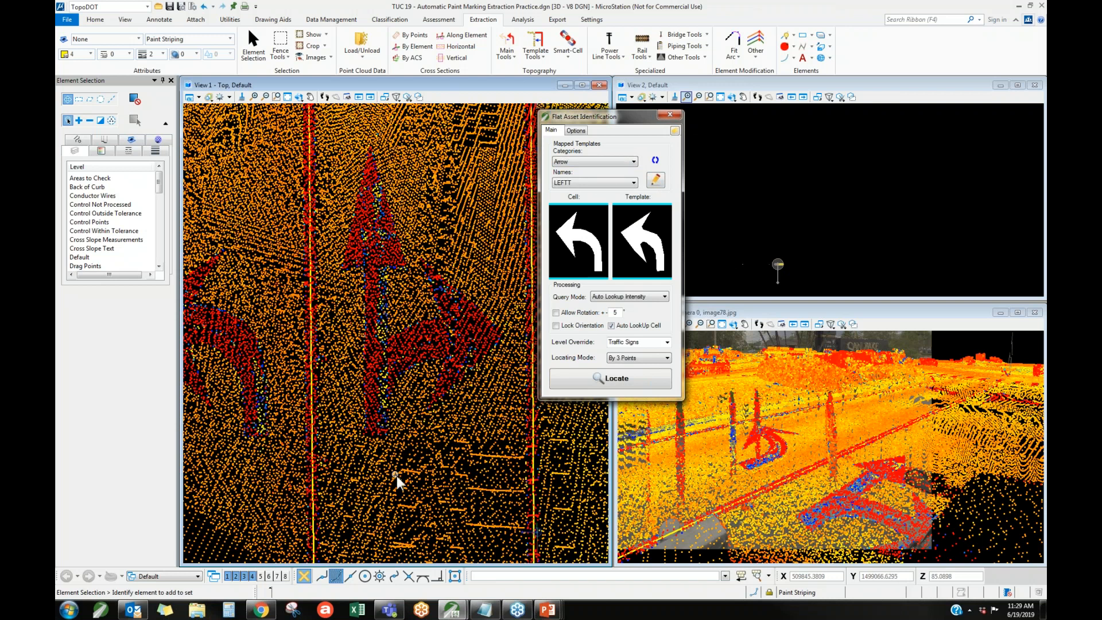
pyautogui.click(632, 358)
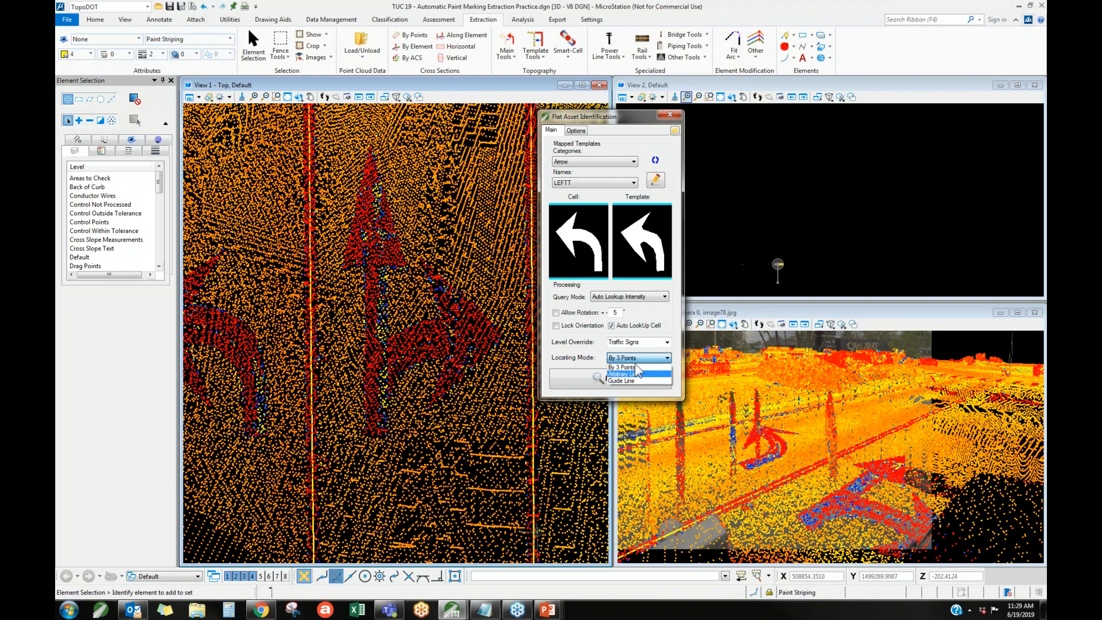
pyautogui.click(624, 367)
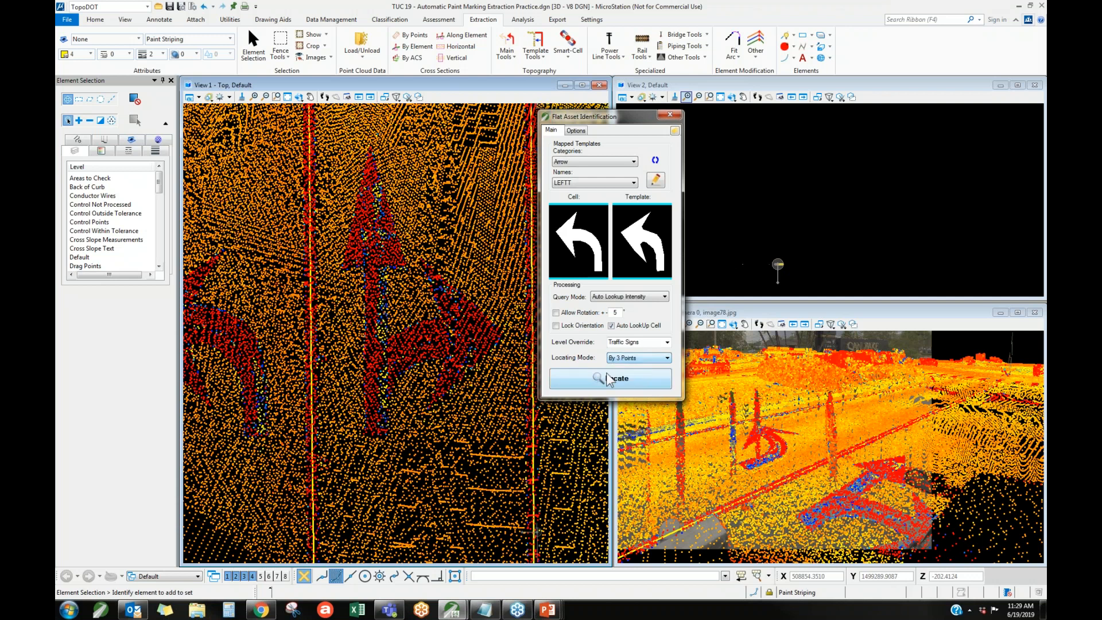
pyautogui.click(594, 381)
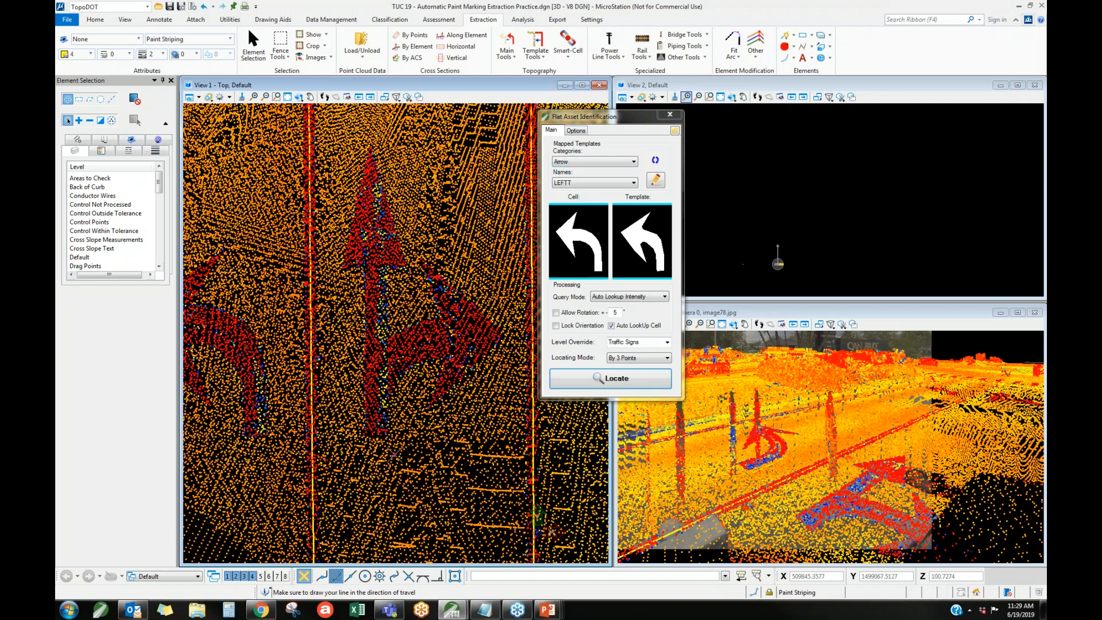
pyautogui.click(394, 130)
pyautogui.click(467, 166)
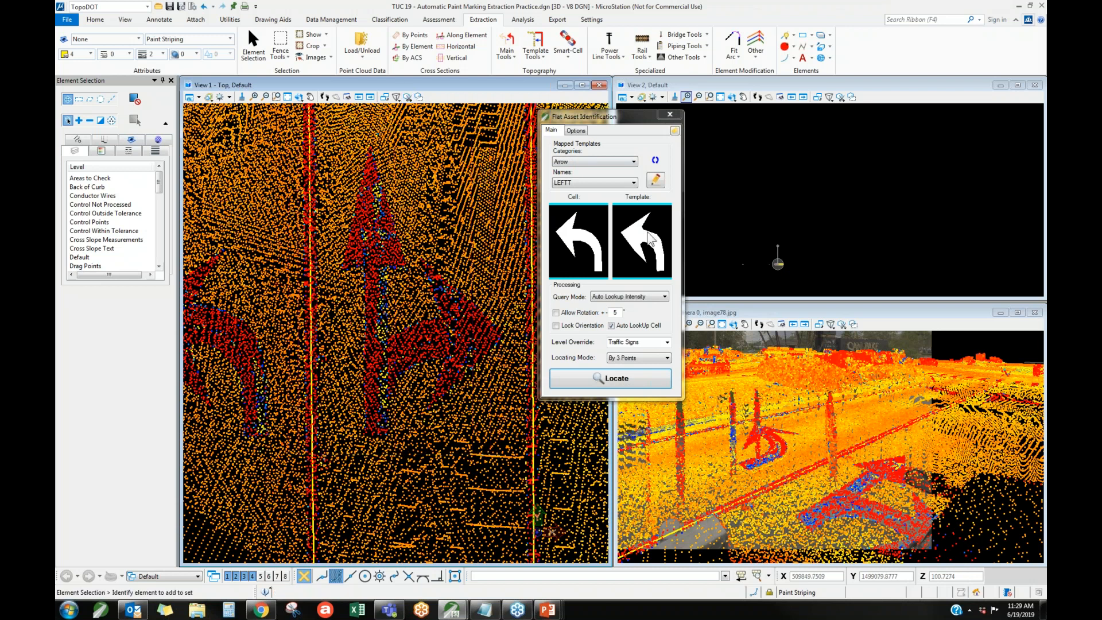
# Locate the straight-right arrow with one line in the direction of travel plus a width point, accept the matched cell and select it.
pyautogui.click(631, 376)
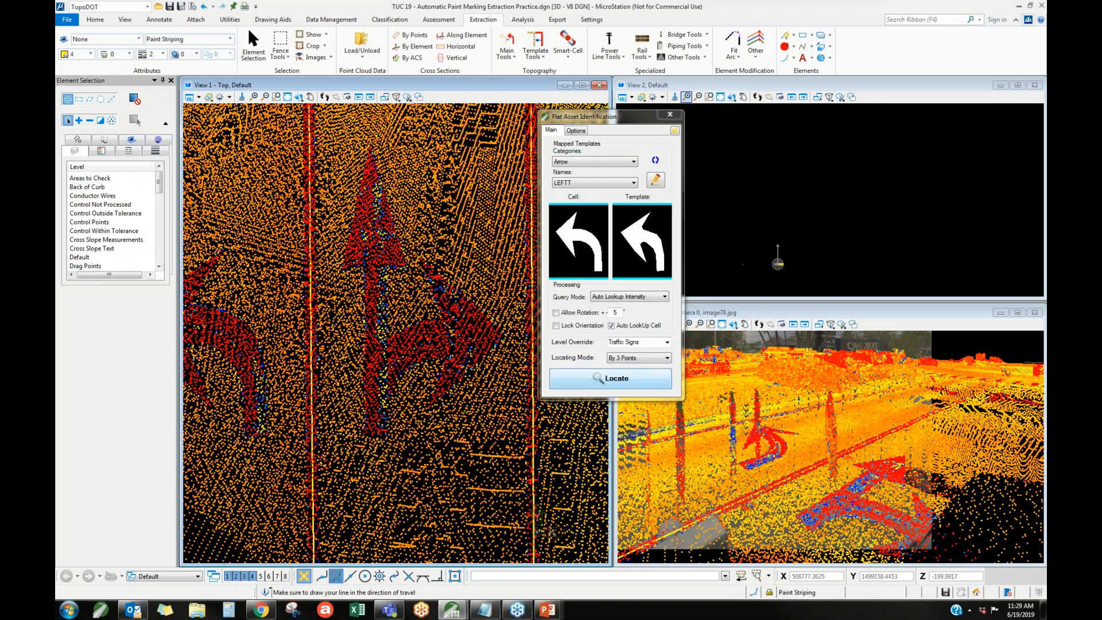
pyautogui.click(433, 447)
pyautogui.click(430, 136)
pyautogui.click(528, 164)
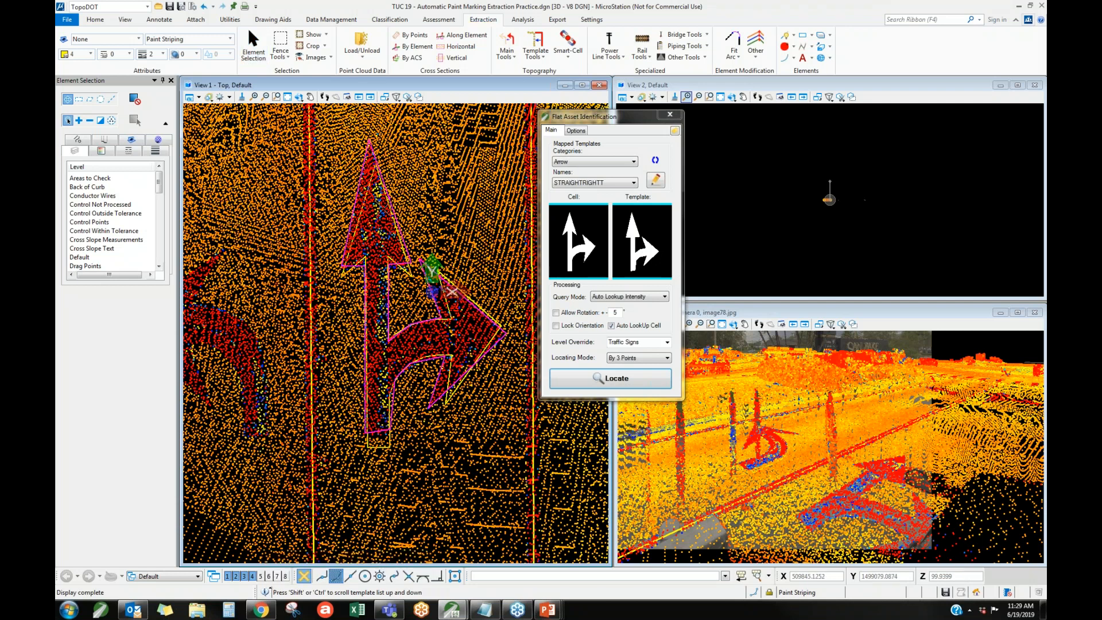
pyautogui.click(252, 44)
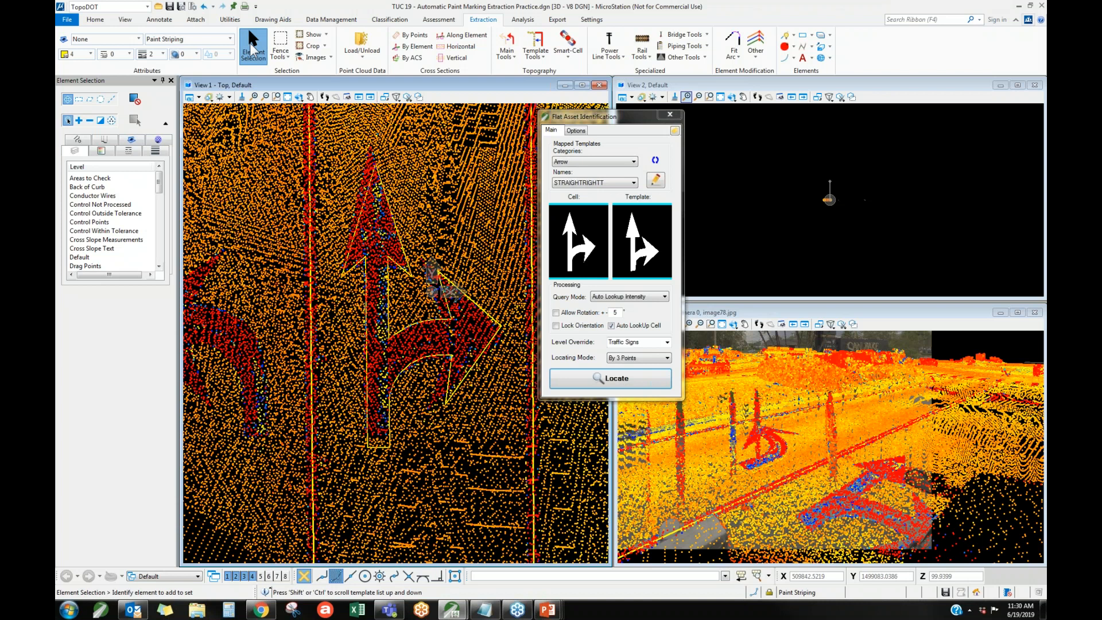
pyautogui.click(367, 189)
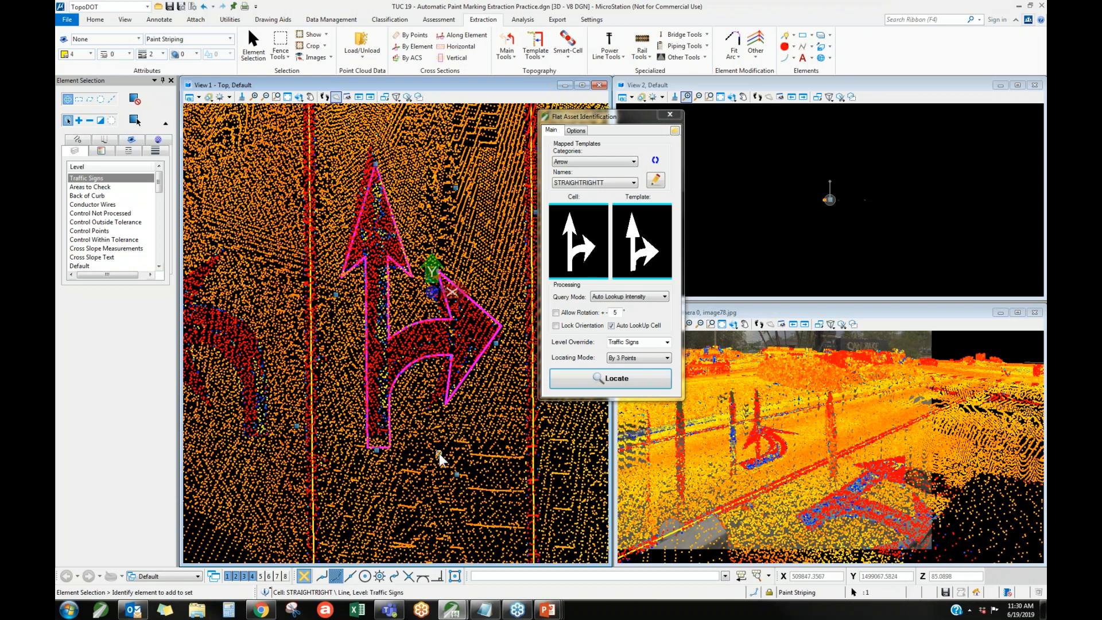
# Locate the left-turn arrow in Arbitrary Line mode with a line drawn across the marking, and accept the matched cell.
pyautogui.scroll(-2, 449, 321)
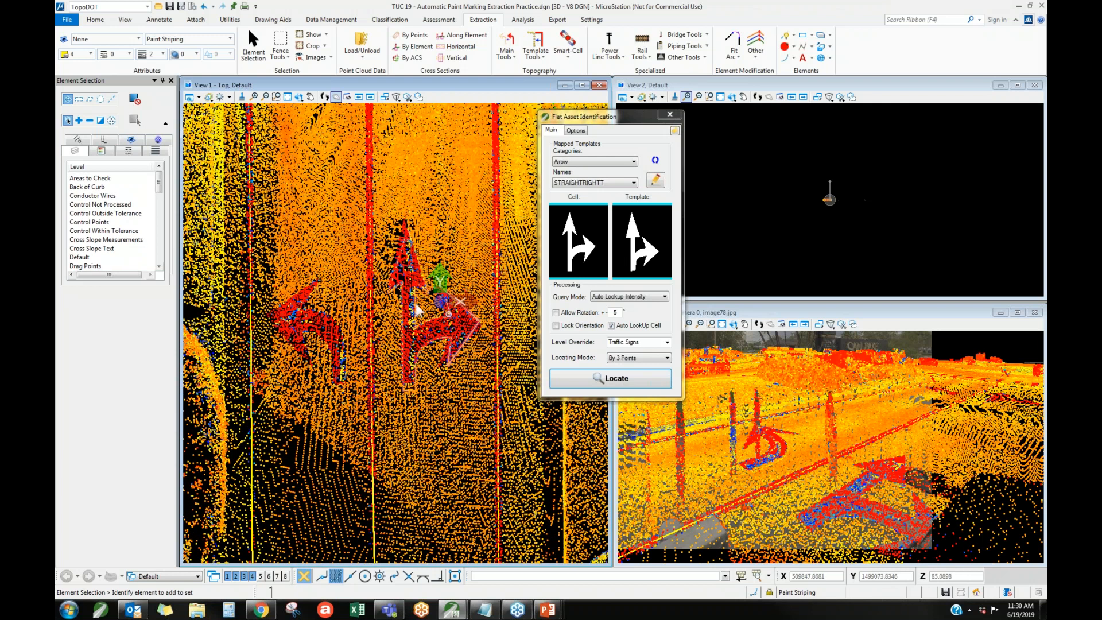
pyautogui.scroll(3, 276, 313)
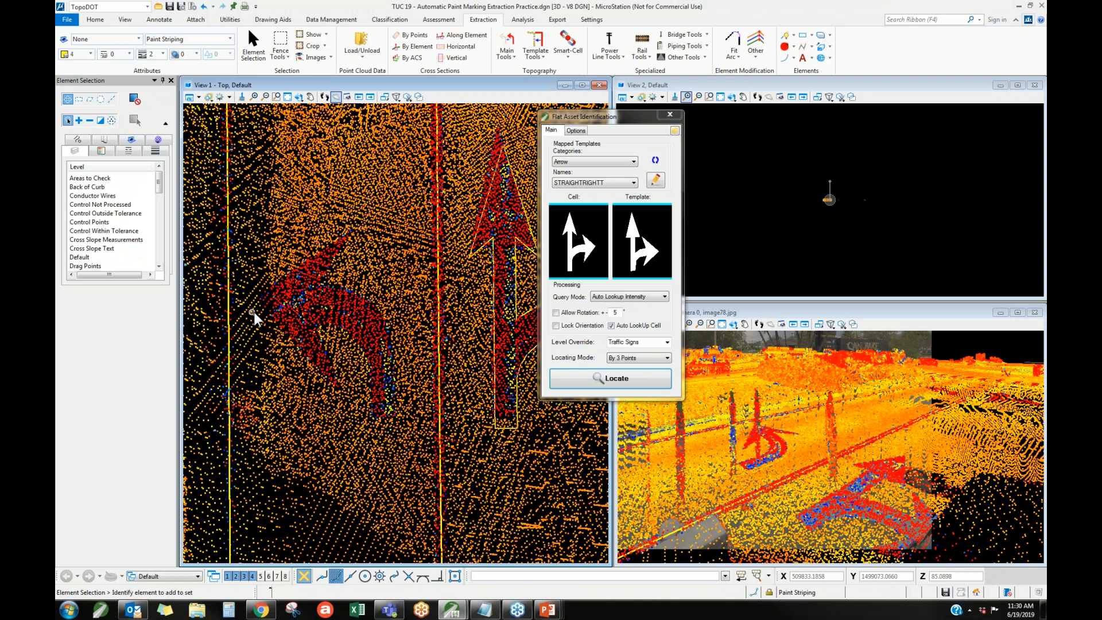
pyautogui.click(638, 358)
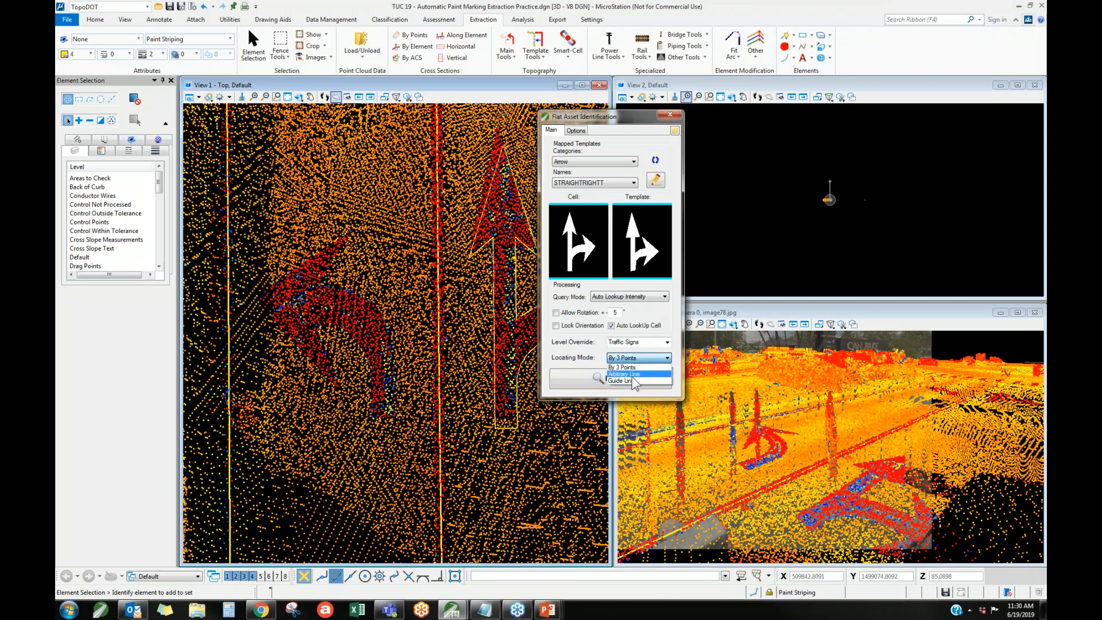
pyautogui.click(630, 373)
pyautogui.click(654, 378)
pyautogui.click(333, 202)
pyautogui.click(345, 447)
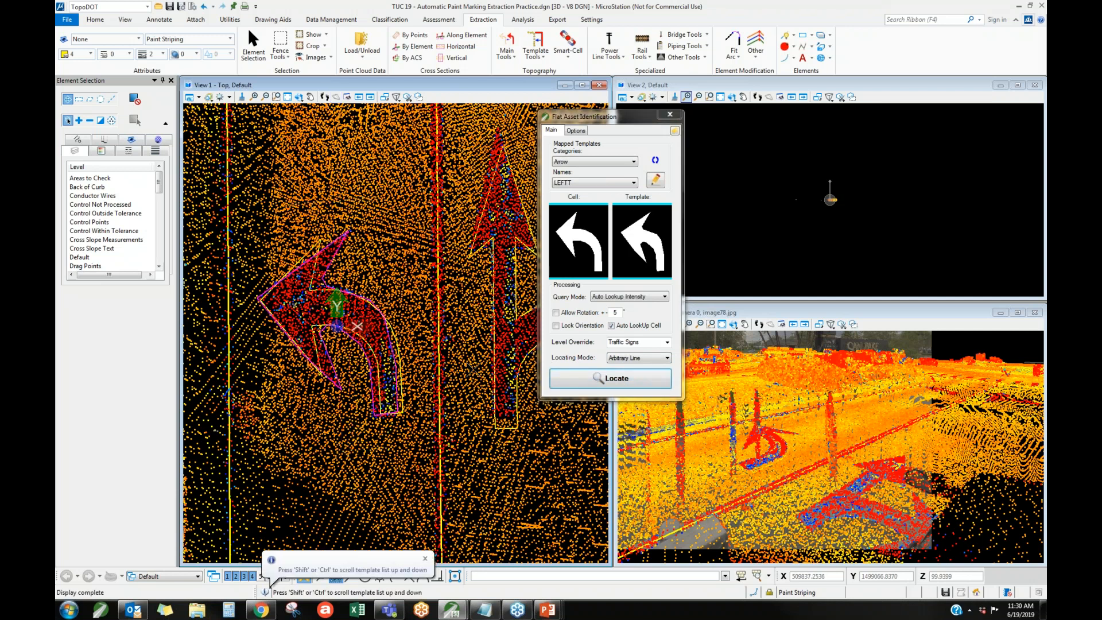
pyautogui.click(451, 359)
# Review the Guide Line locating mode and pick out the paint stripe beside the left-turn arrow as an example guide.
pyautogui.click(619, 359)
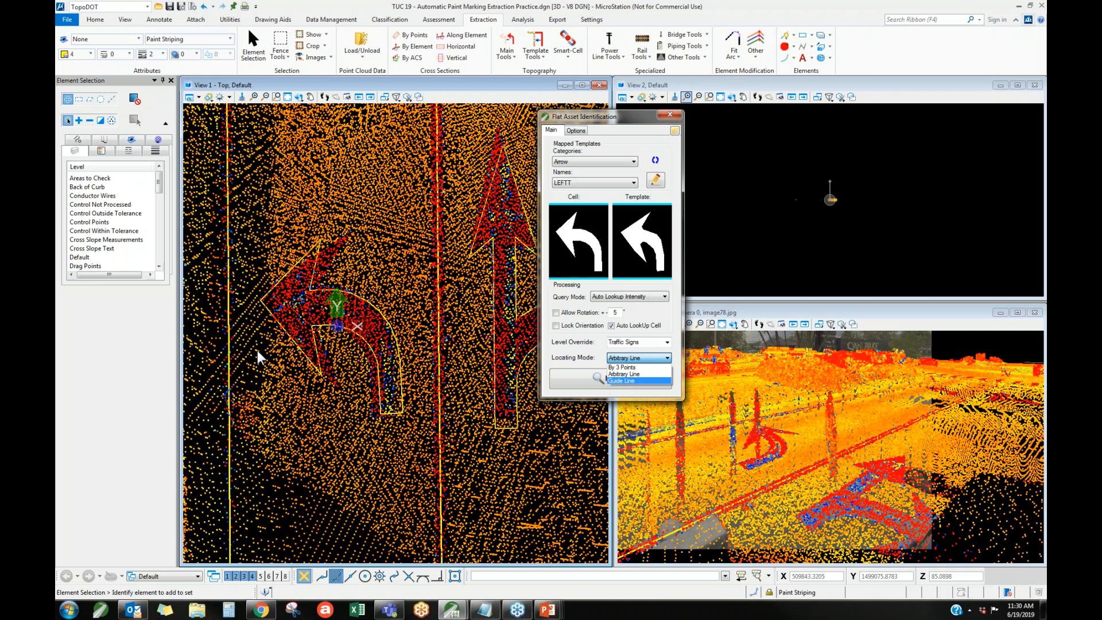
pyautogui.click(388, 447)
pyautogui.scroll(-3, 265, 352)
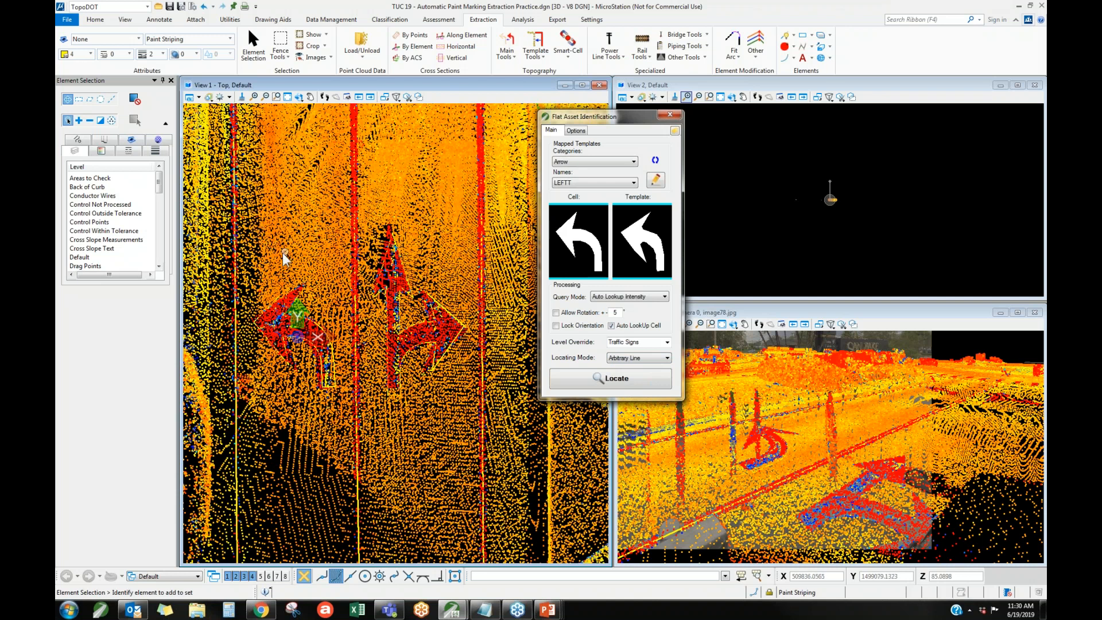
pyautogui.click(237, 268)
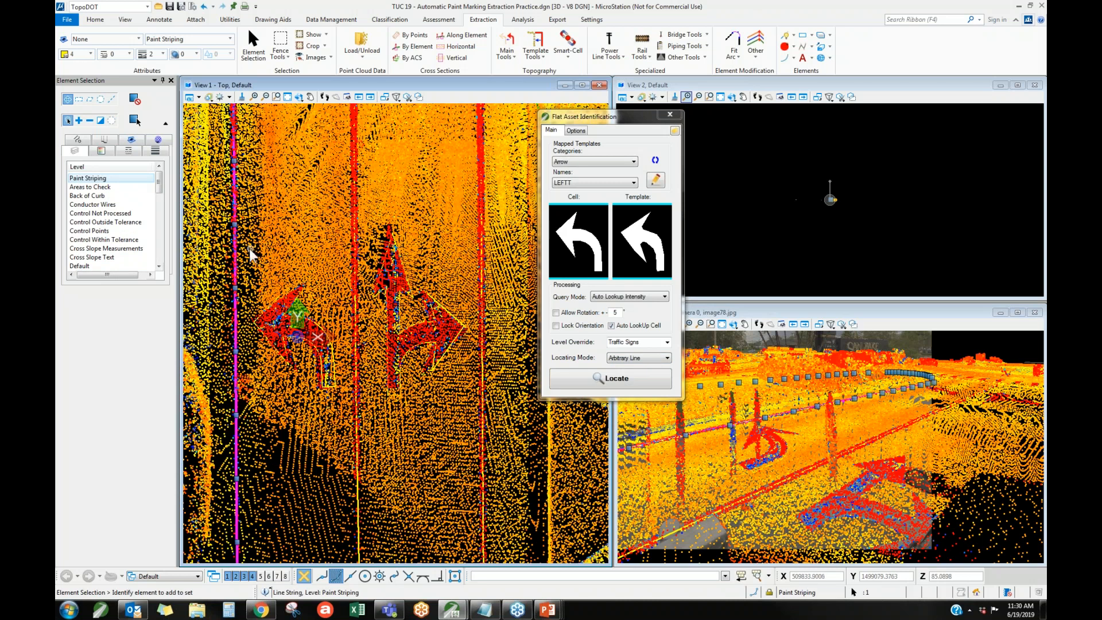
pyautogui.scroll(-2, 353, 258)
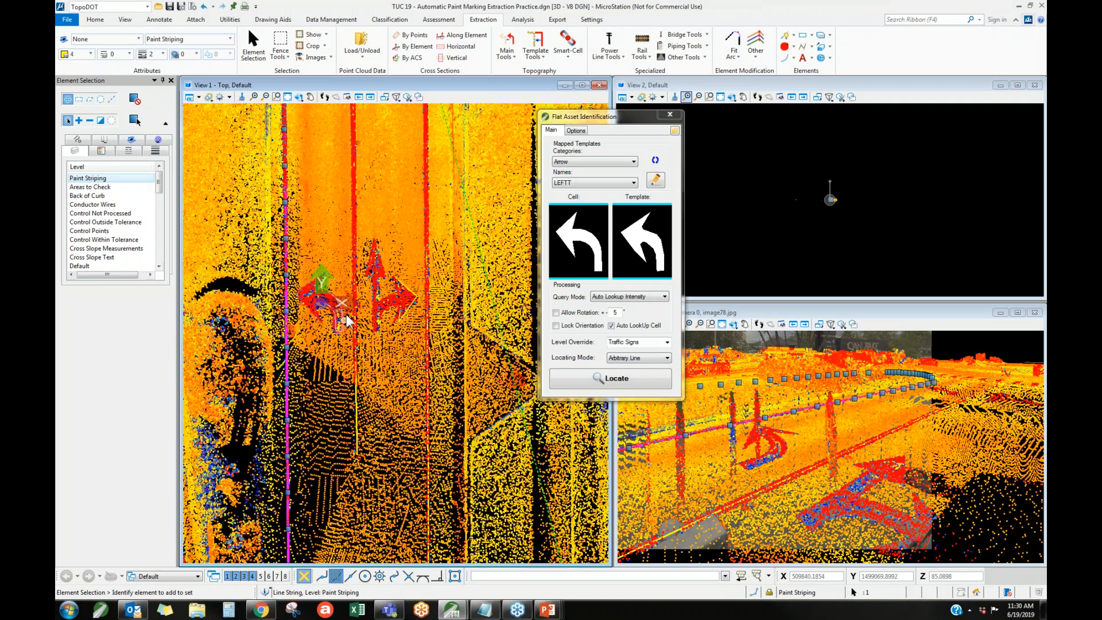
pyautogui.scroll(2, 335, 294)
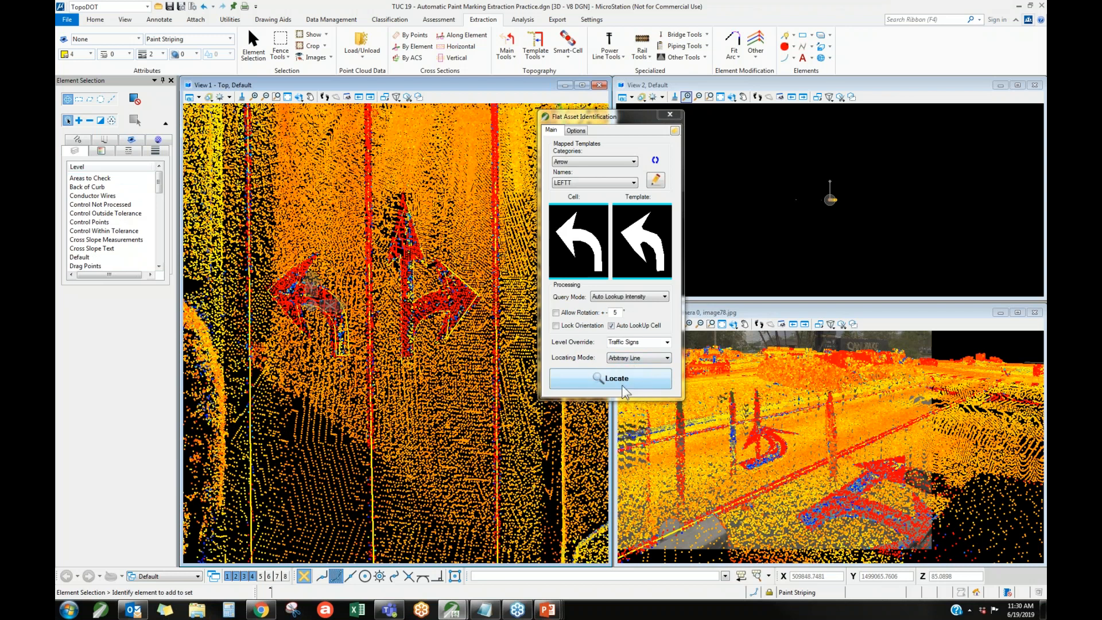
# Set the locating mode back to By 3 Points and find the straight arrow marking farther down the road.
pyautogui.click(615, 362)
pyautogui.click(623, 373)
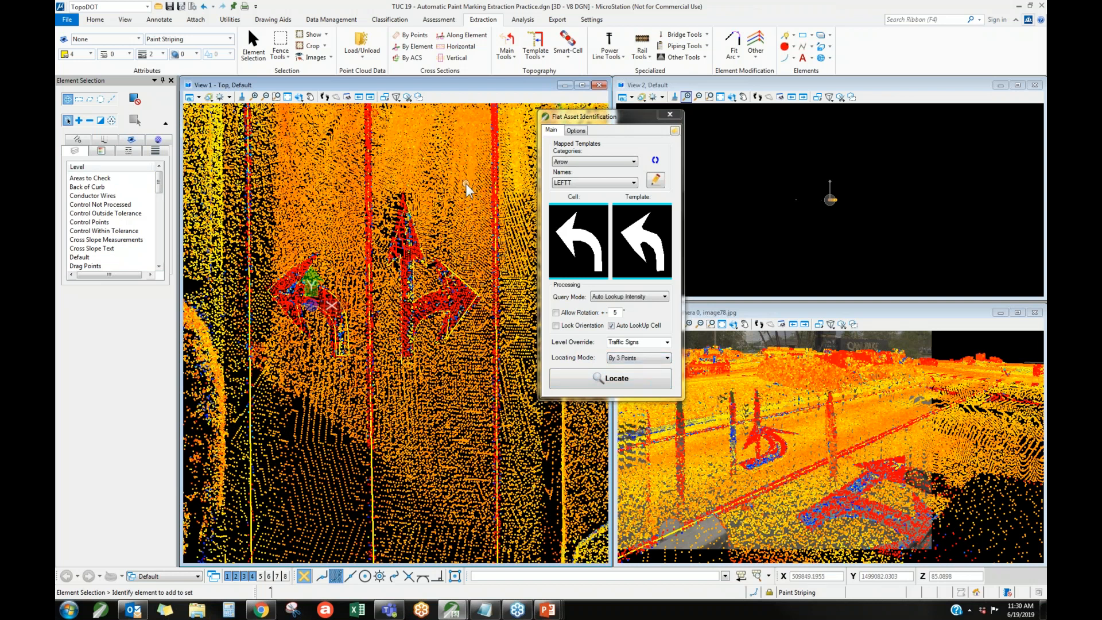
pyautogui.scroll(-2, 457, 140)
pyautogui.scroll(-1, 378, 179)
pyautogui.scroll(-1, 377, 174)
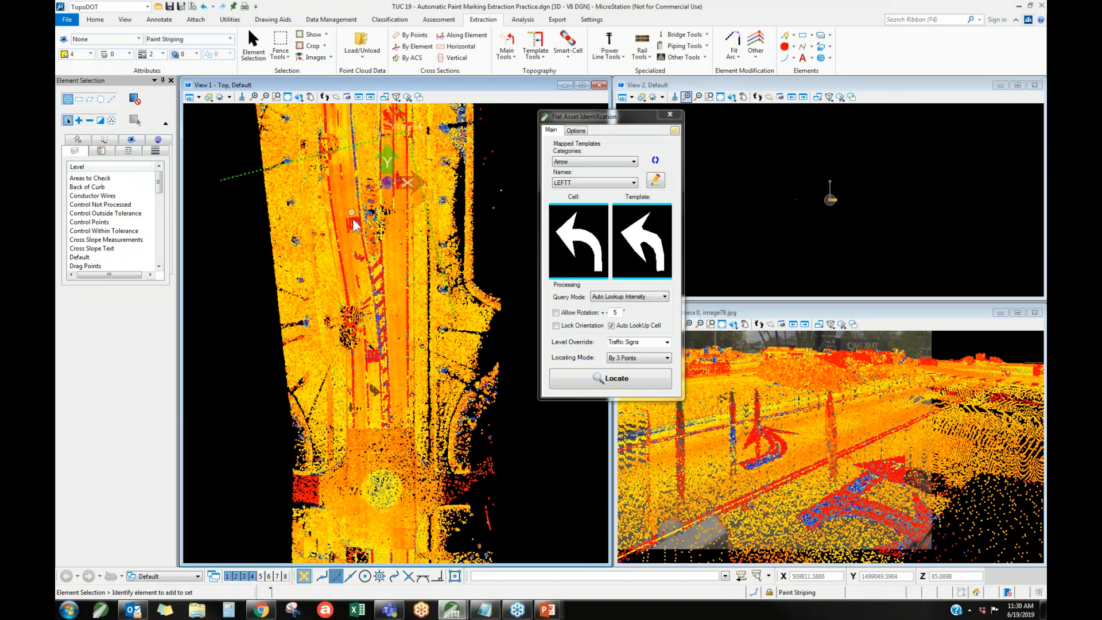
pyautogui.scroll(-1, 367, 256)
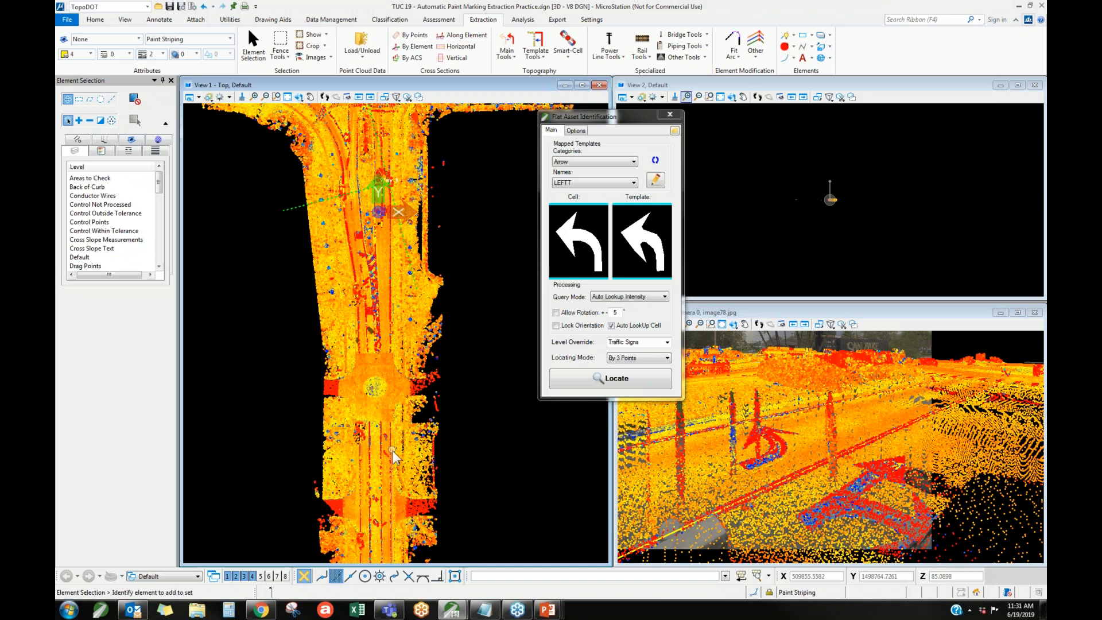
pyautogui.scroll(2, 389, 445)
pyautogui.scroll(3, 381, 439)
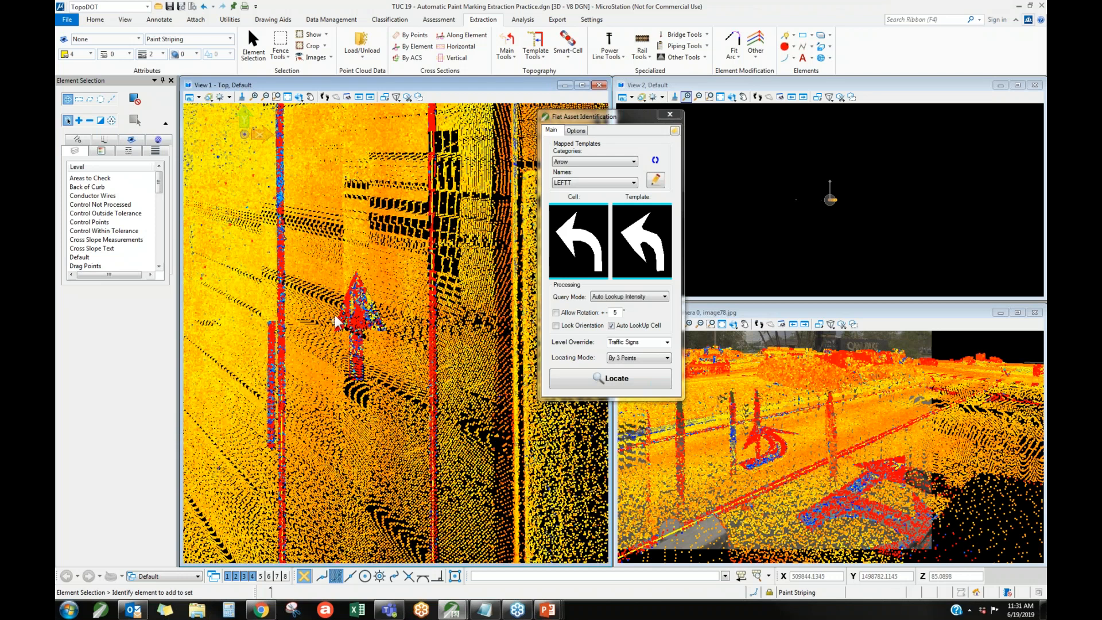
pyautogui.scroll(2, 346, 325)
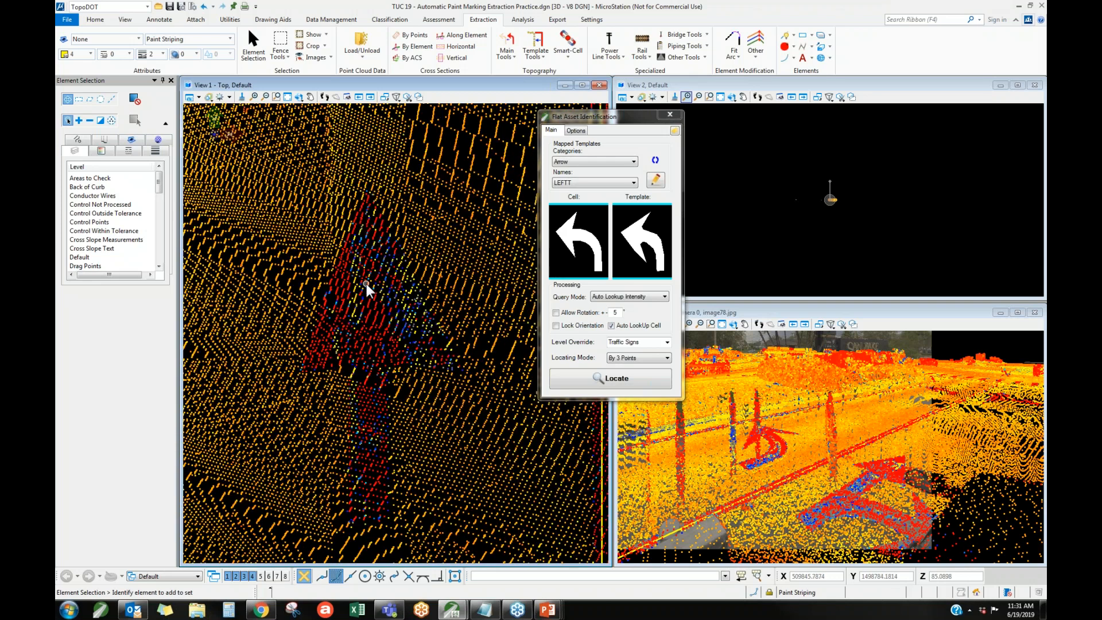
# Start mapping a new arrow template and assign the paint stripe beside the straight arrow as its alignment line.
pyautogui.click(655, 180)
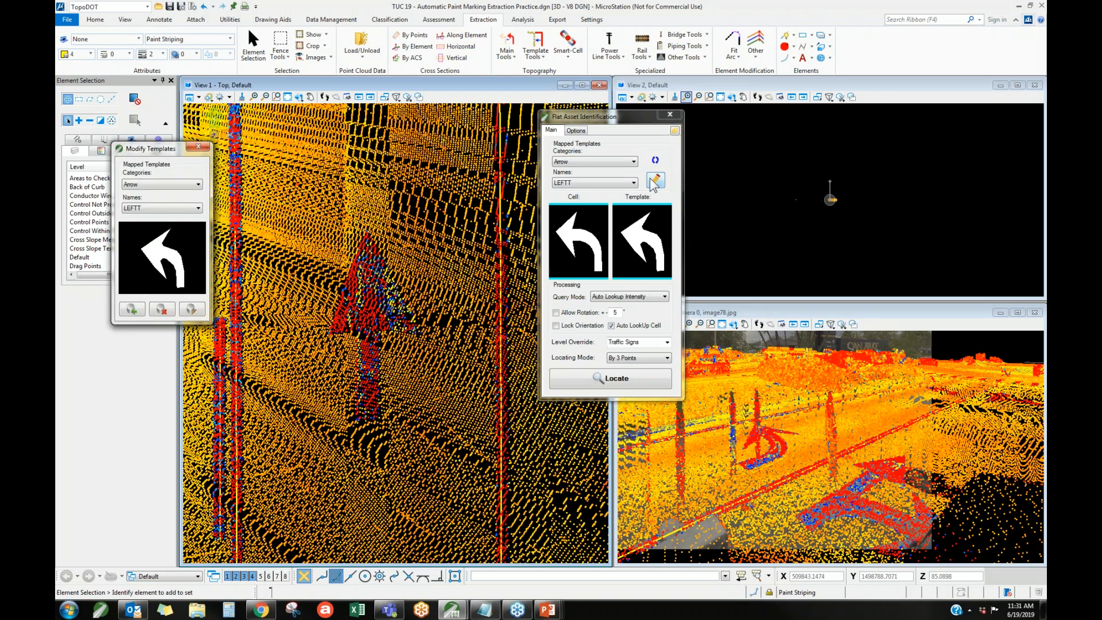
pyautogui.moveTo(155, 148); pyautogui.dragTo(477, 177)
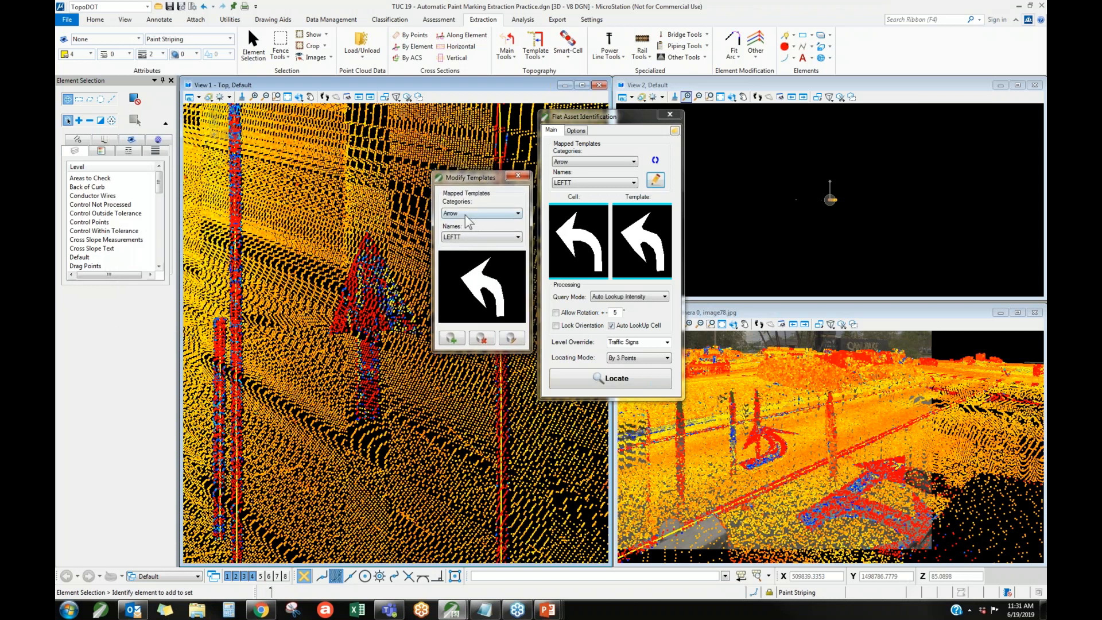
pyautogui.click(460, 339)
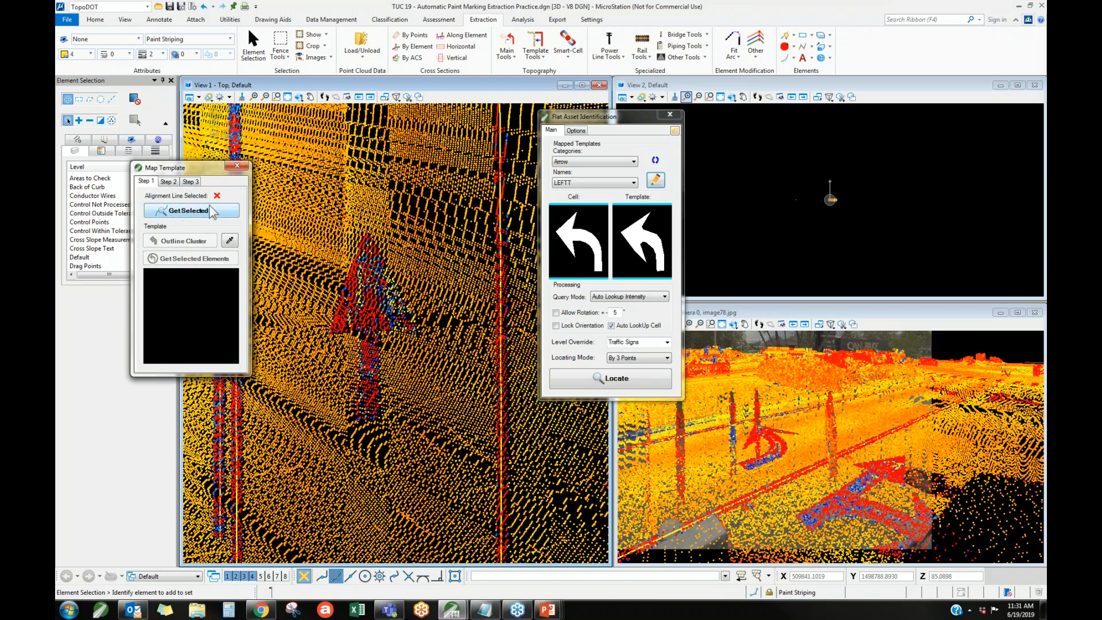
pyautogui.click(500, 287)
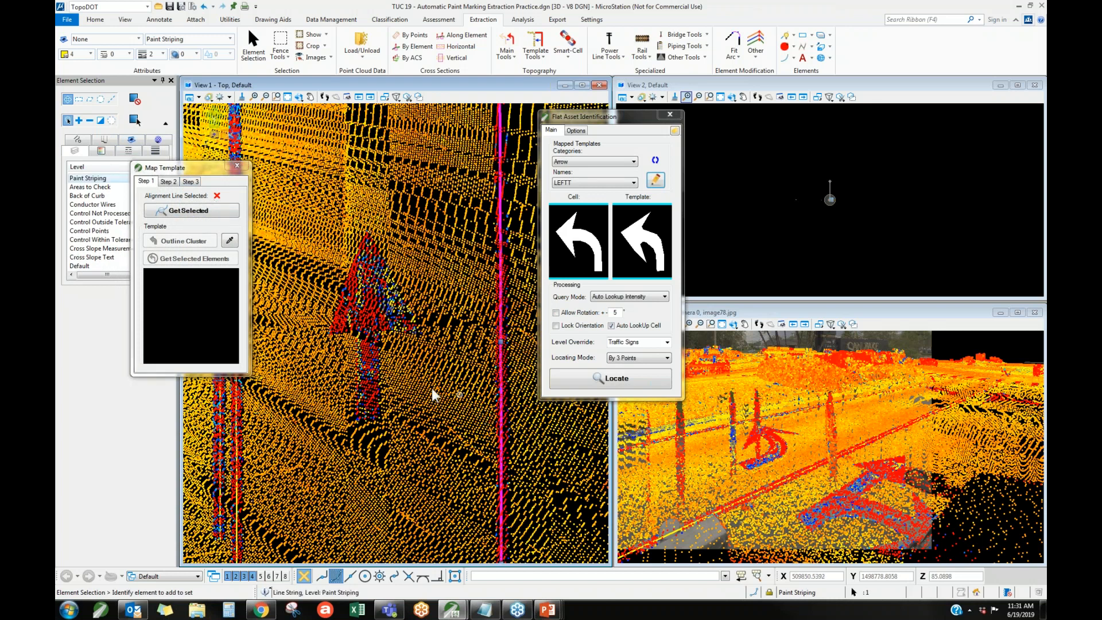
pyautogui.click(212, 217)
# Try to isolate the straight arrow by sampling its intensity and adjusting the histogram selection to 34099 - 61548.
pyautogui.click(209, 241)
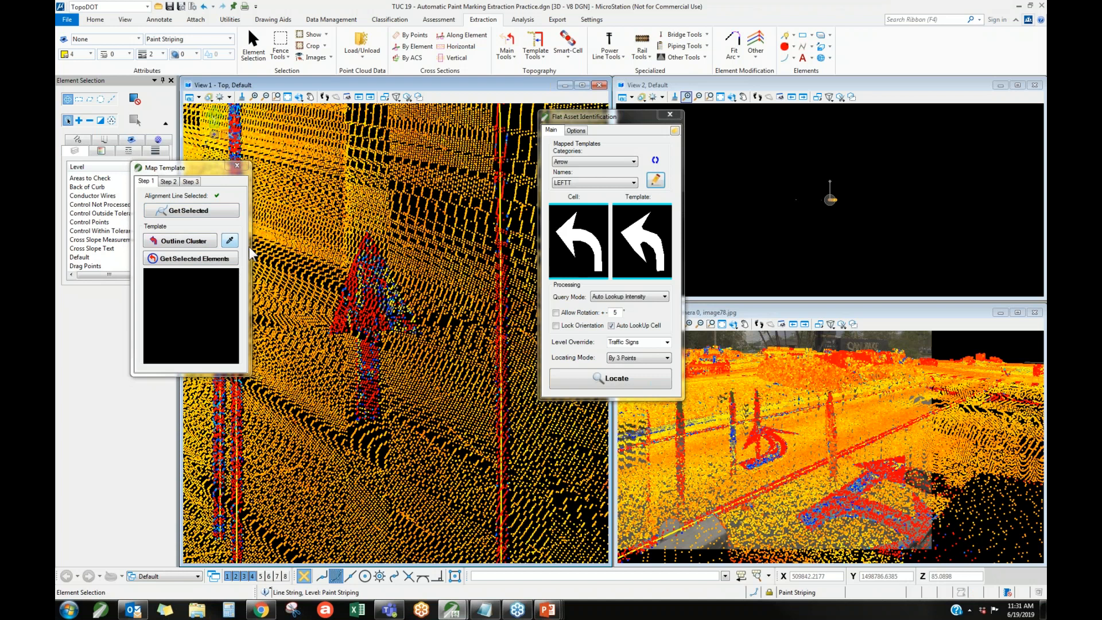
pyautogui.scroll(2, 360, 303)
pyautogui.click(360, 303)
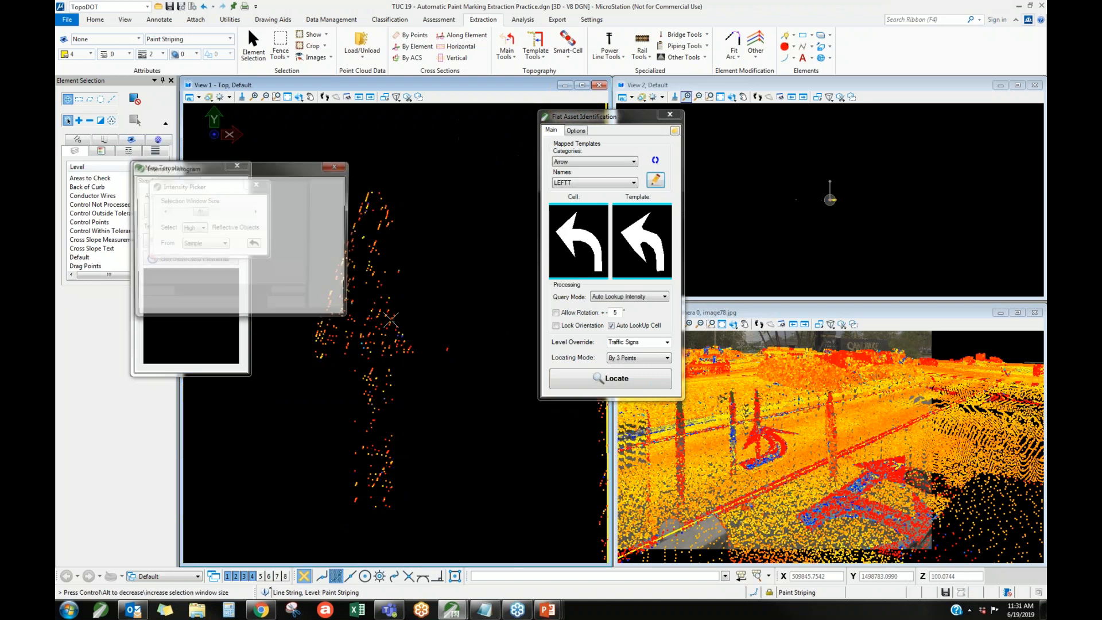
pyautogui.rightClick(406, 280)
pyautogui.moveTo(166, 246); pyautogui.dragTo(305, 262)
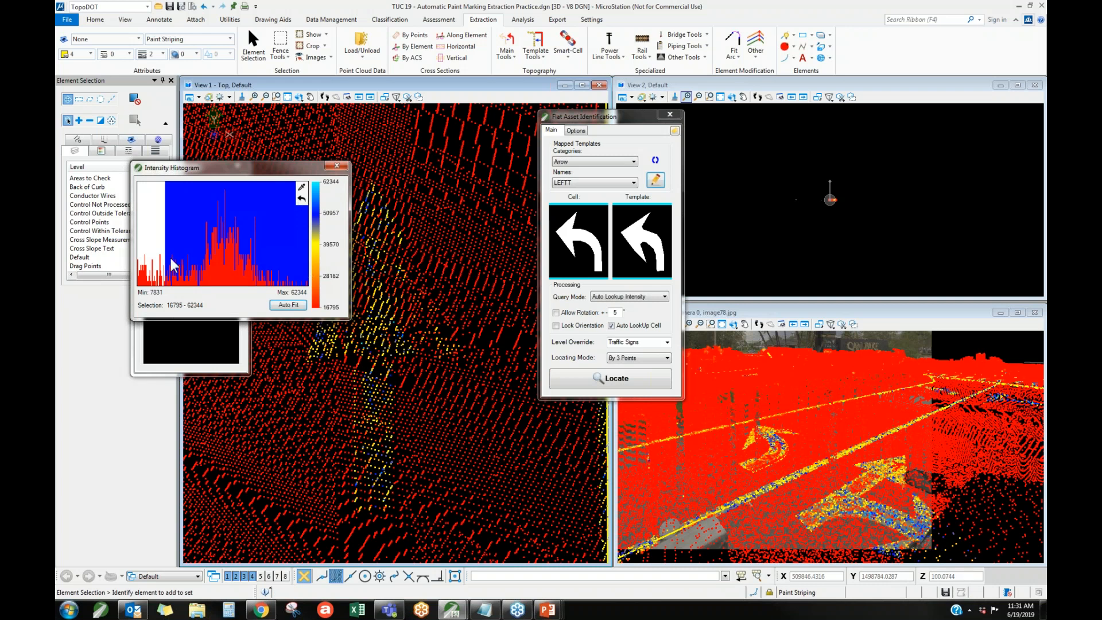
pyautogui.moveTo(202, 254); pyautogui.dragTo(314, 275)
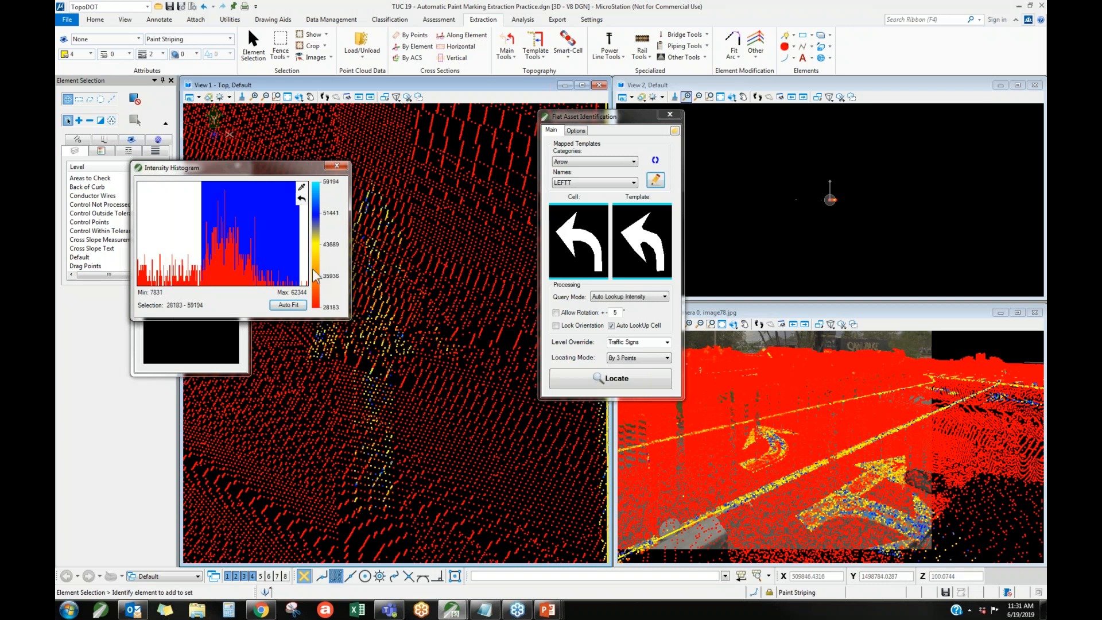
pyautogui.click(301, 186)
pyautogui.click(402, 304)
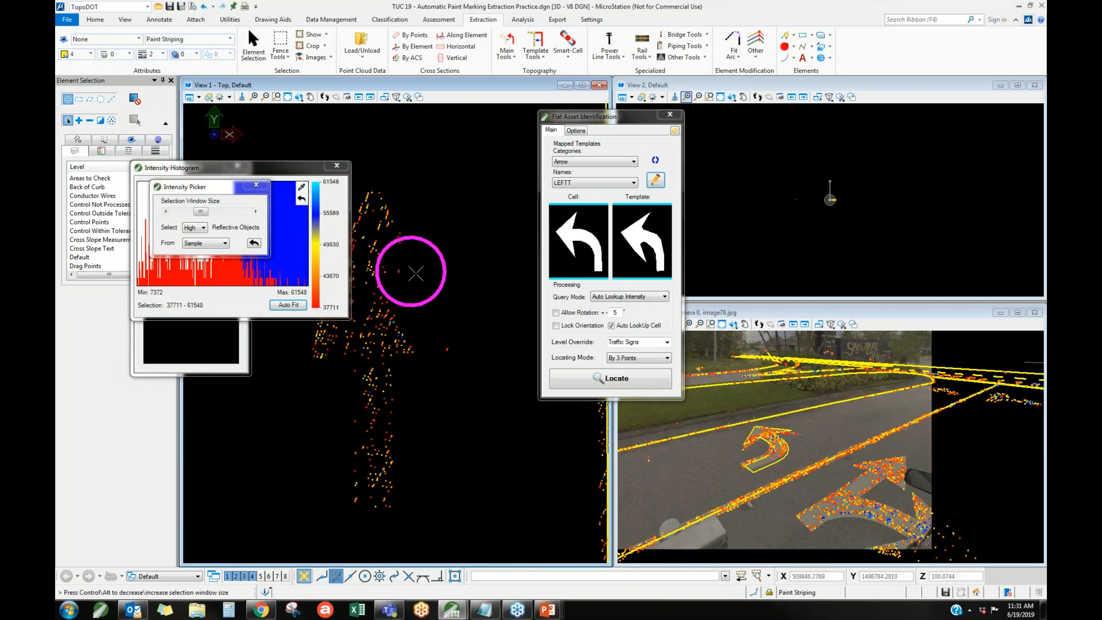
pyautogui.click(252, 186)
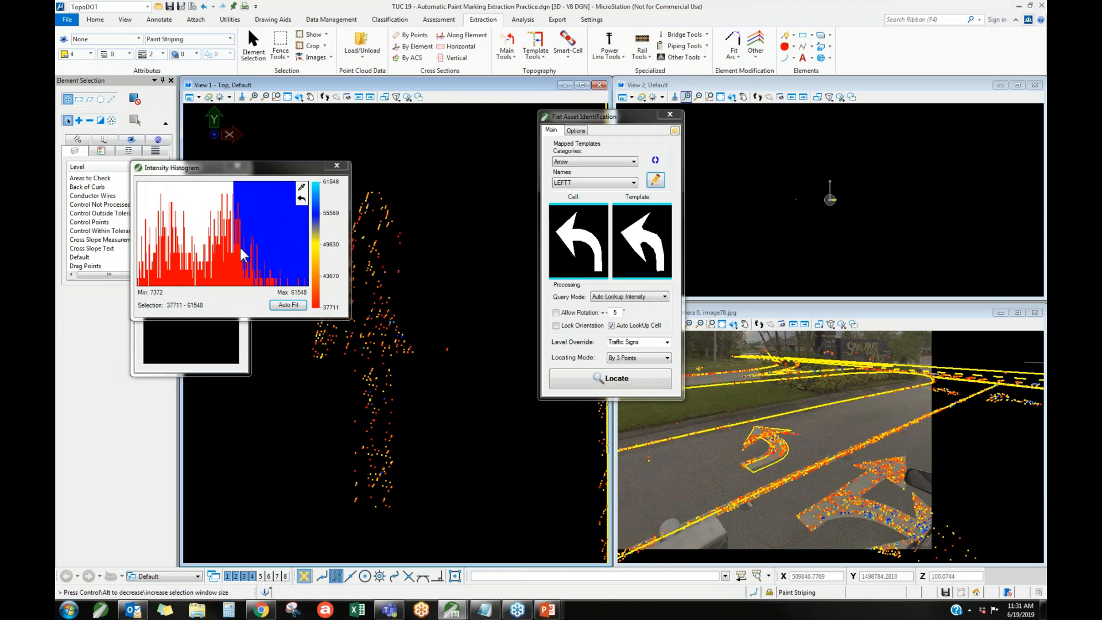
pyautogui.moveTo(222, 236); pyautogui.dragTo(446, 267)
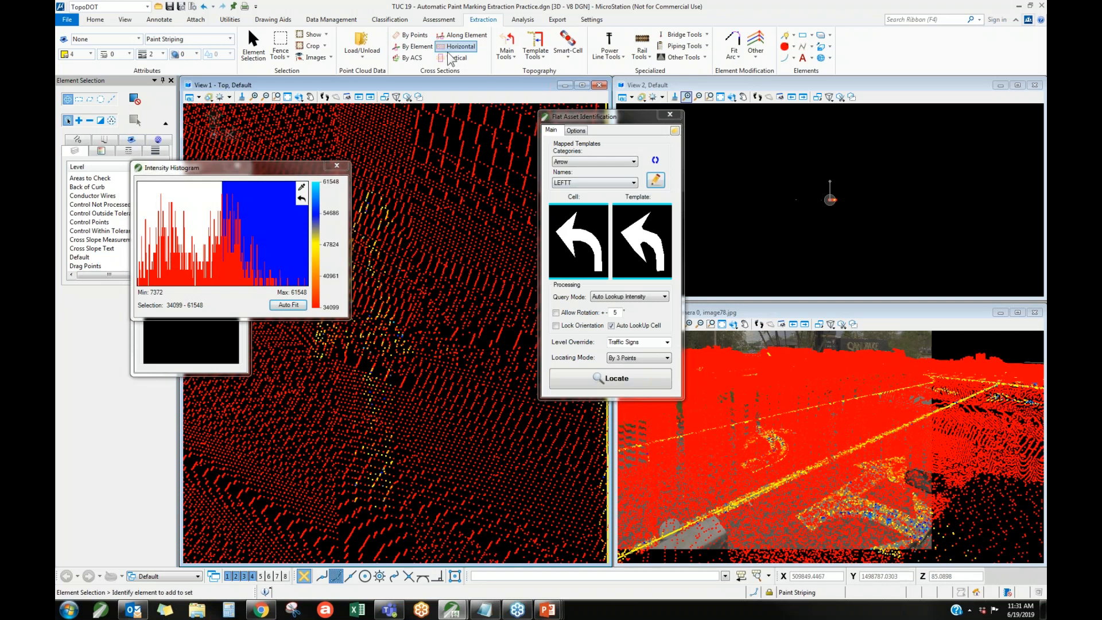
pyautogui.click(337, 167)
# Adjust the Intensity options in the point cloud display settings of view 1 so only points within the intensity range show.
pyautogui.rightClick(434, 153)
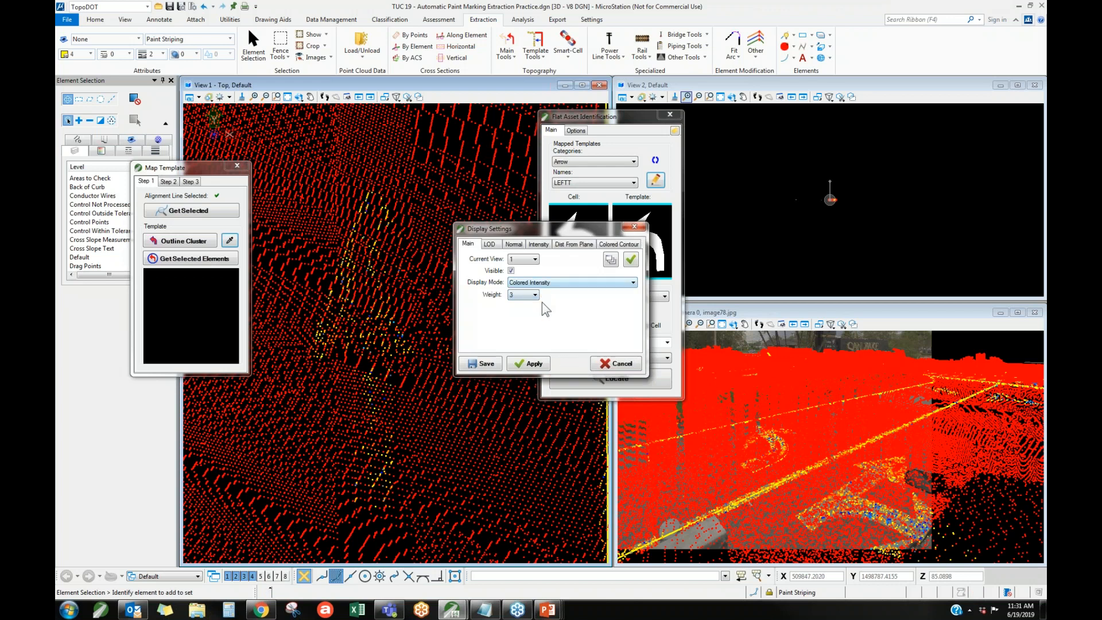
pyautogui.click(514, 245)
pyautogui.click(540, 244)
pyautogui.click(556, 302)
pyautogui.click(551, 312)
pyautogui.click(526, 367)
pyautogui.click(636, 228)
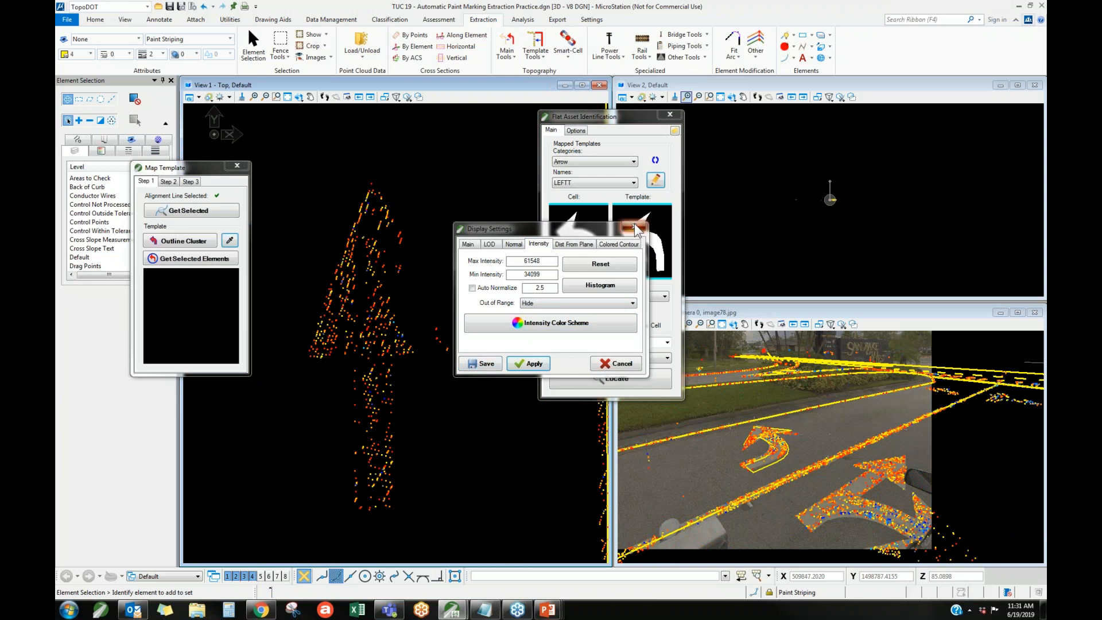
# Resample the straight arrow's intensity and set the histogram selection to 15925 - 48559.
pyautogui.click(229, 240)
pyautogui.click(397, 278)
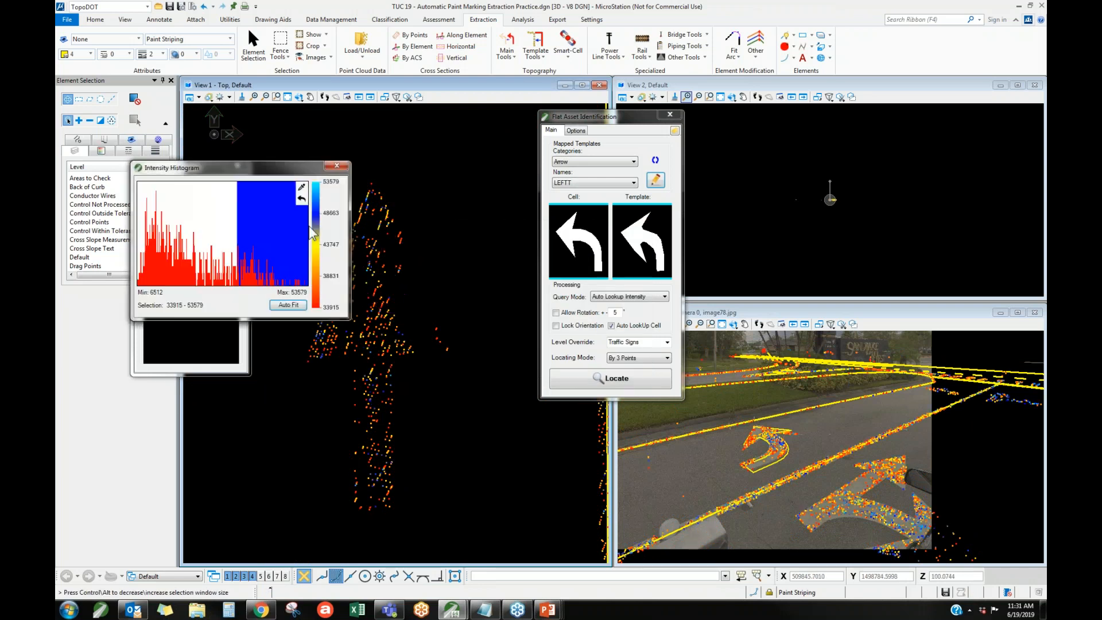
pyautogui.moveTo(183, 256); pyautogui.dragTo(309, 264)
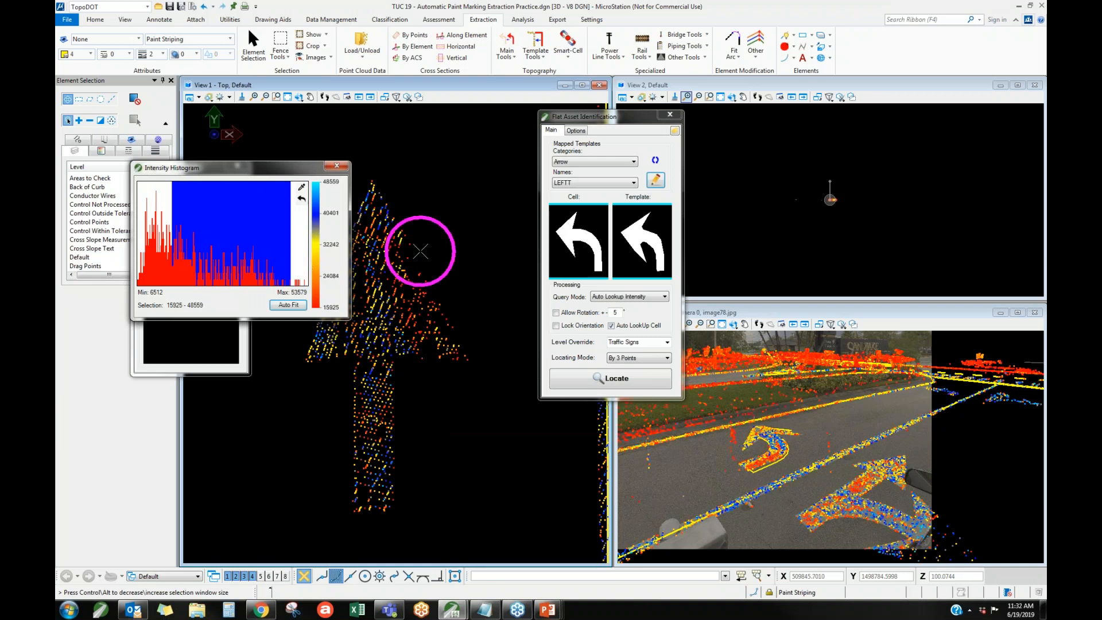
pyautogui.click(337, 166)
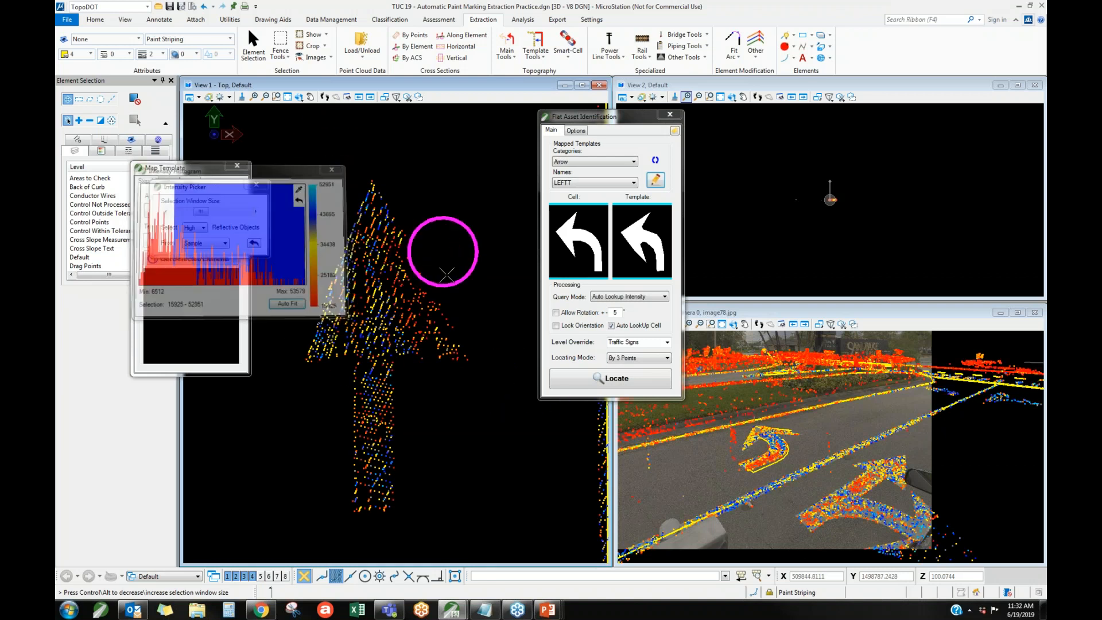
pyautogui.click(256, 184)
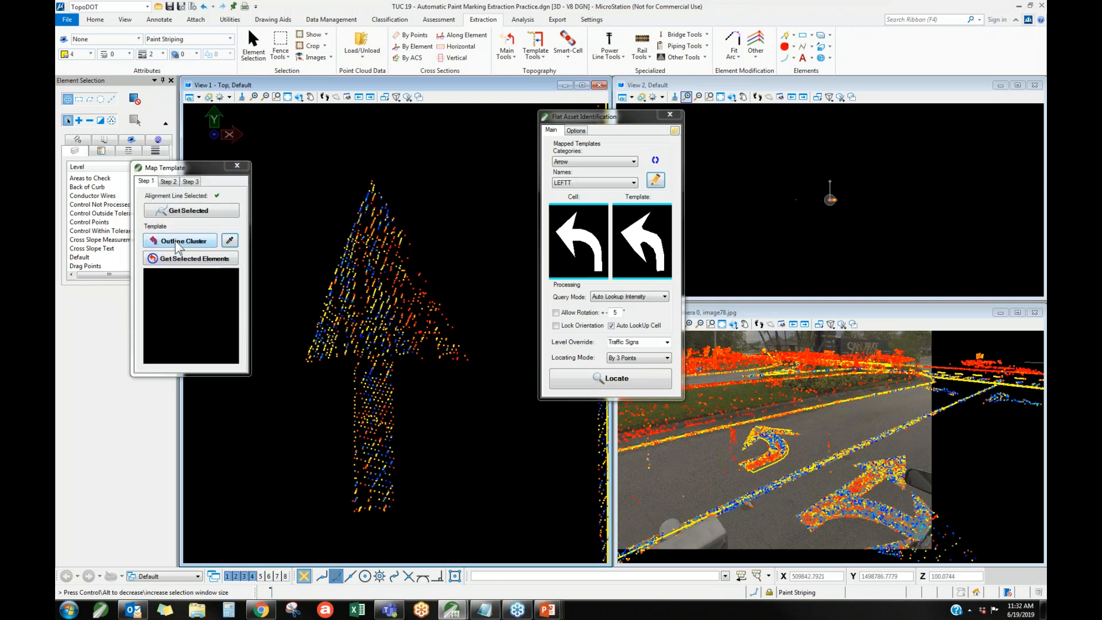
# Outline the straight arrow's point cluster by defining a three-point bounding box along its length and width.
pyautogui.click(175, 240)
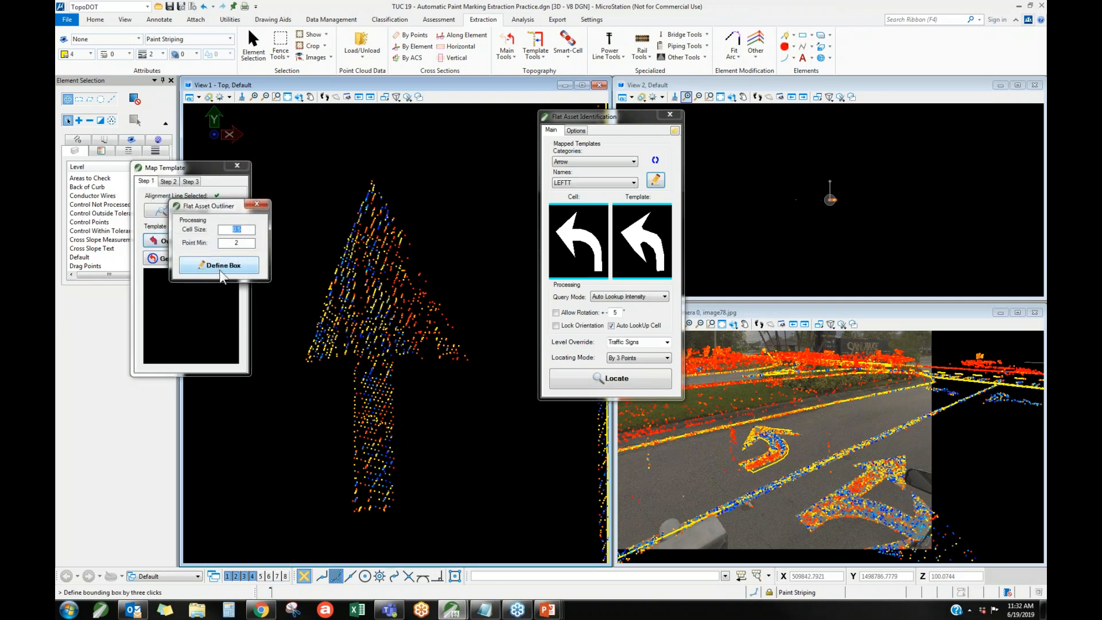
pyautogui.click(229, 268)
pyautogui.click(374, 145)
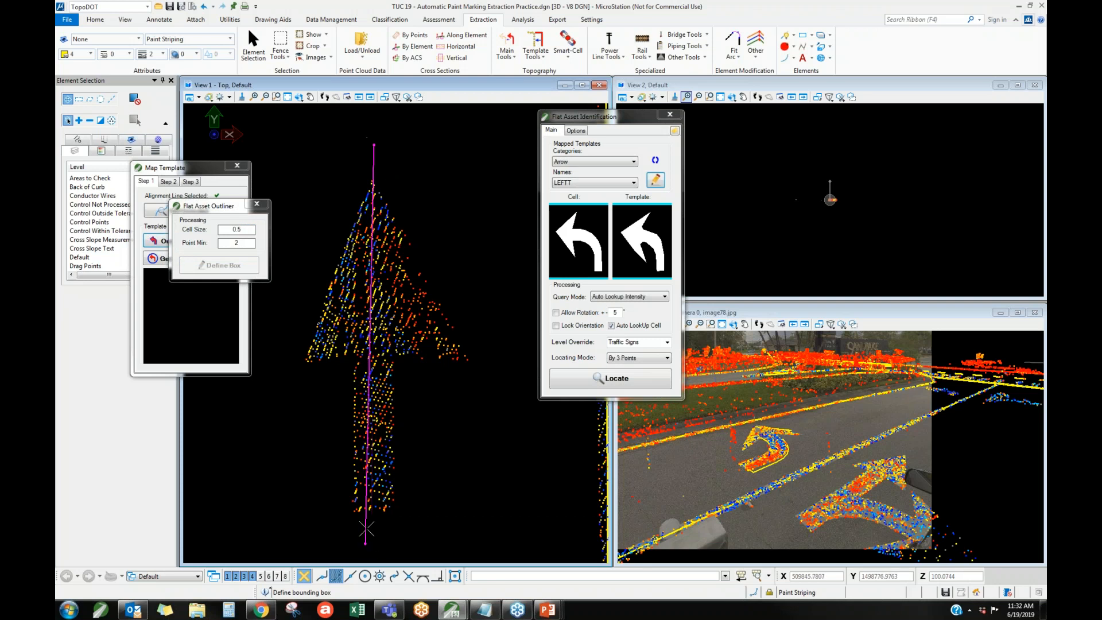
pyautogui.click(371, 539)
pyautogui.click(481, 531)
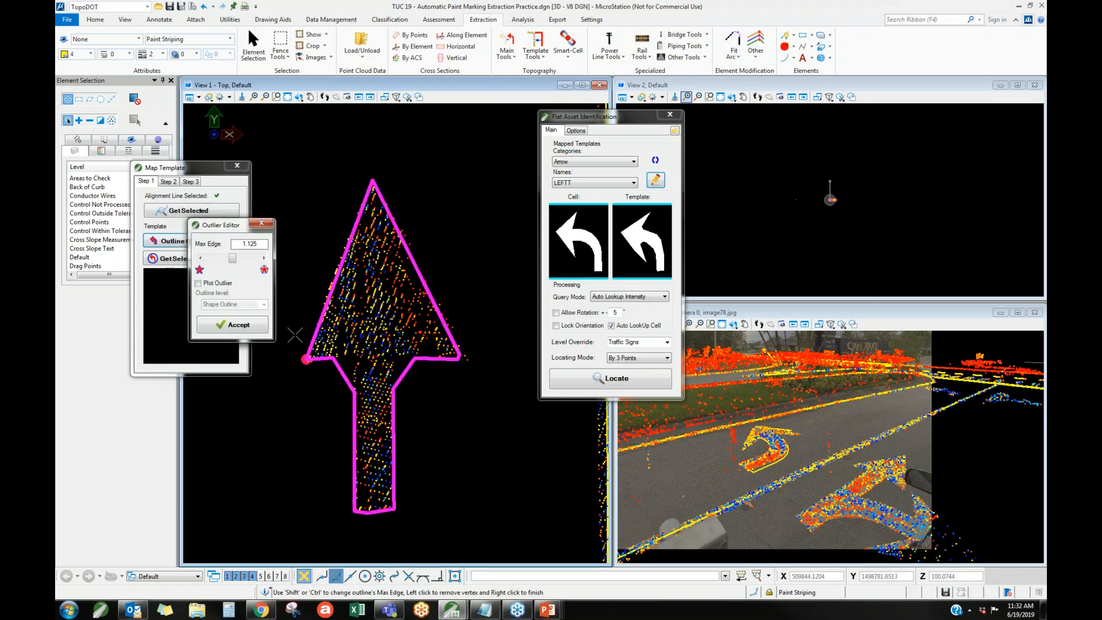
# Refine the arrow outline with a max edge of 0.525 and remove the extra vertex where the arrowhead meets the shaft.
pyautogui.click(200, 258)
pyautogui.click(201, 258)
pyautogui.click(200, 258)
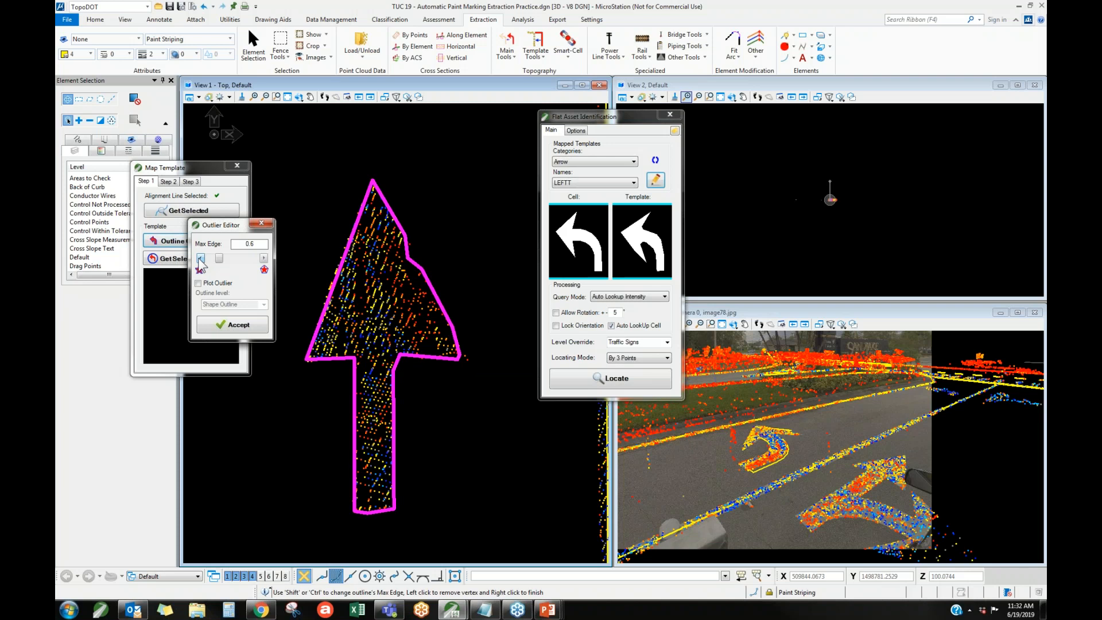
pyautogui.click(215, 260)
pyautogui.click(396, 356)
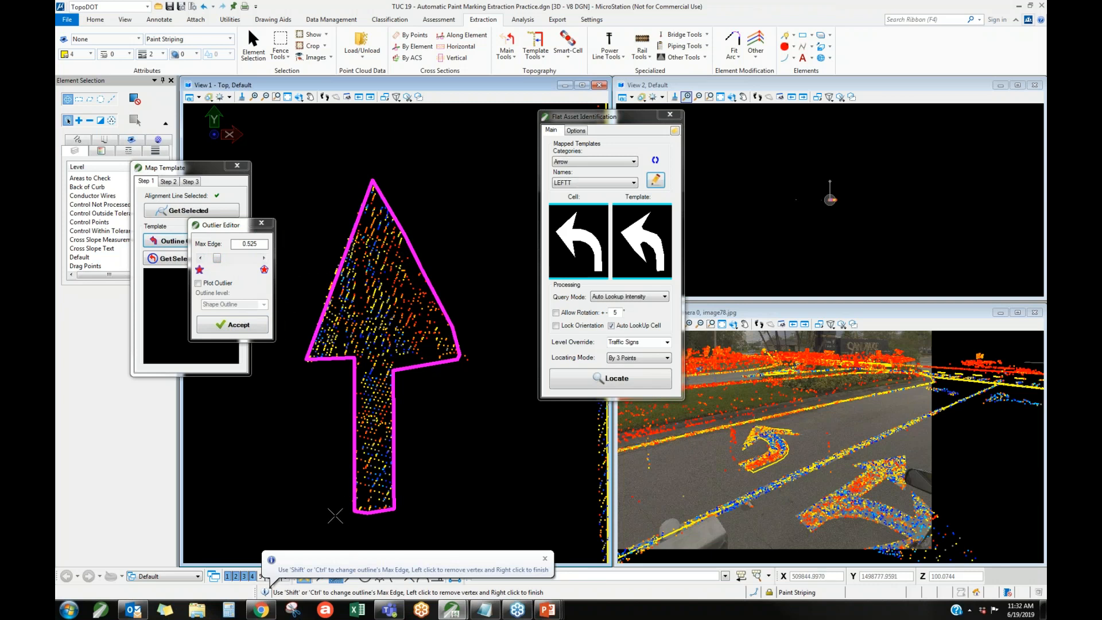
pyautogui.click(261, 224)
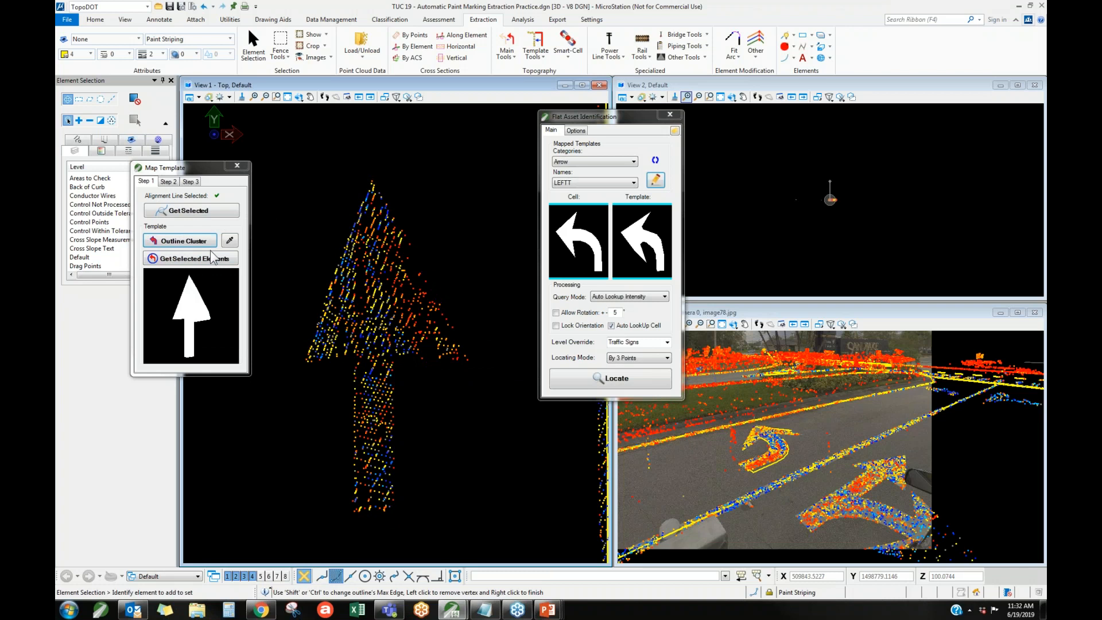
# Assign the STRAIGHT BIG cell to the template, rotate it 180 degrees and adjust its origin to overlay the arrow points.
pyautogui.click(168, 181)
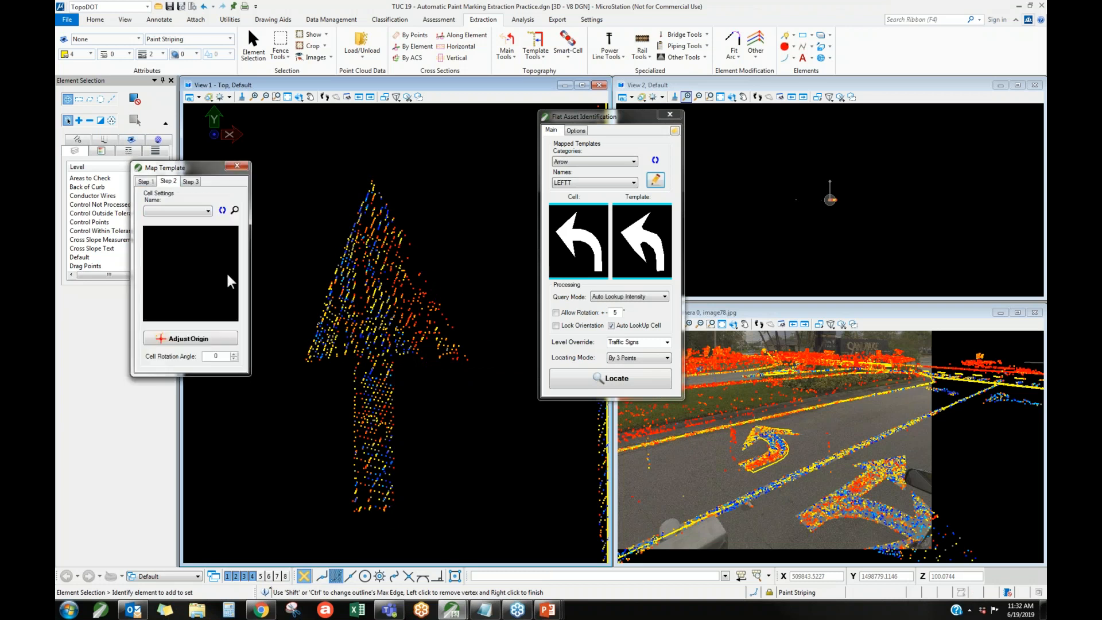
pyautogui.click(203, 212)
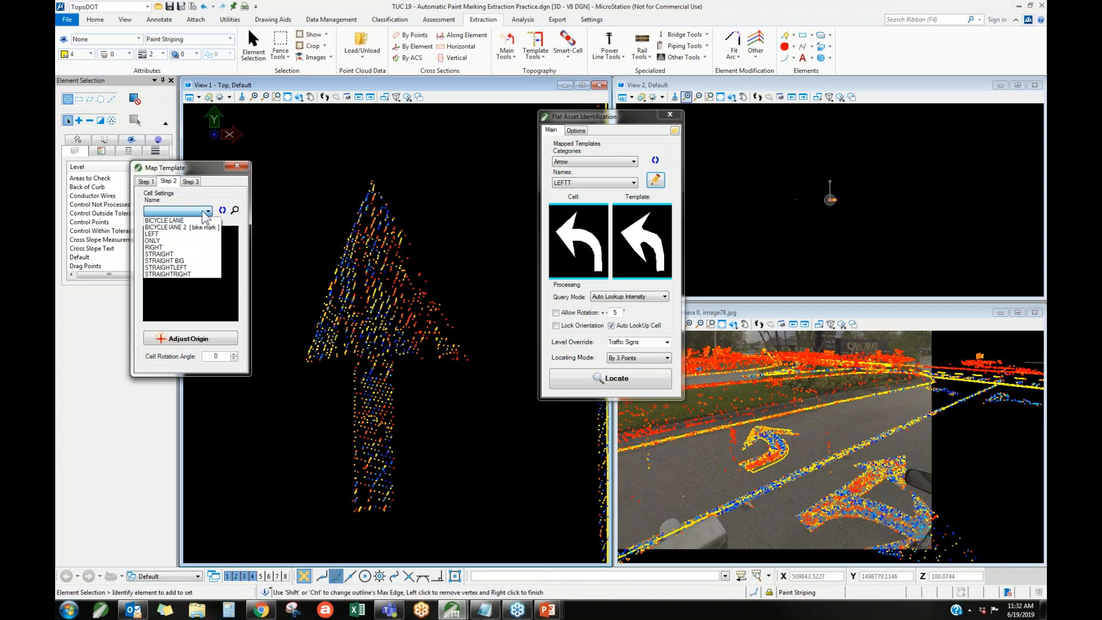
pyautogui.click(192, 261)
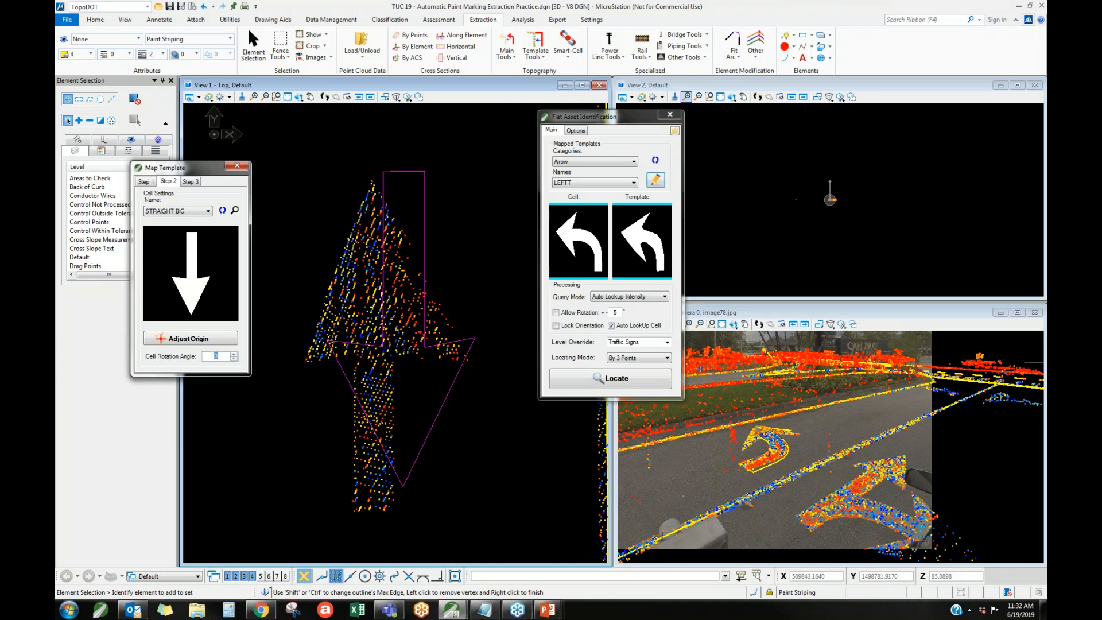
pyautogui.click(343, 281)
pyautogui.click(195, 339)
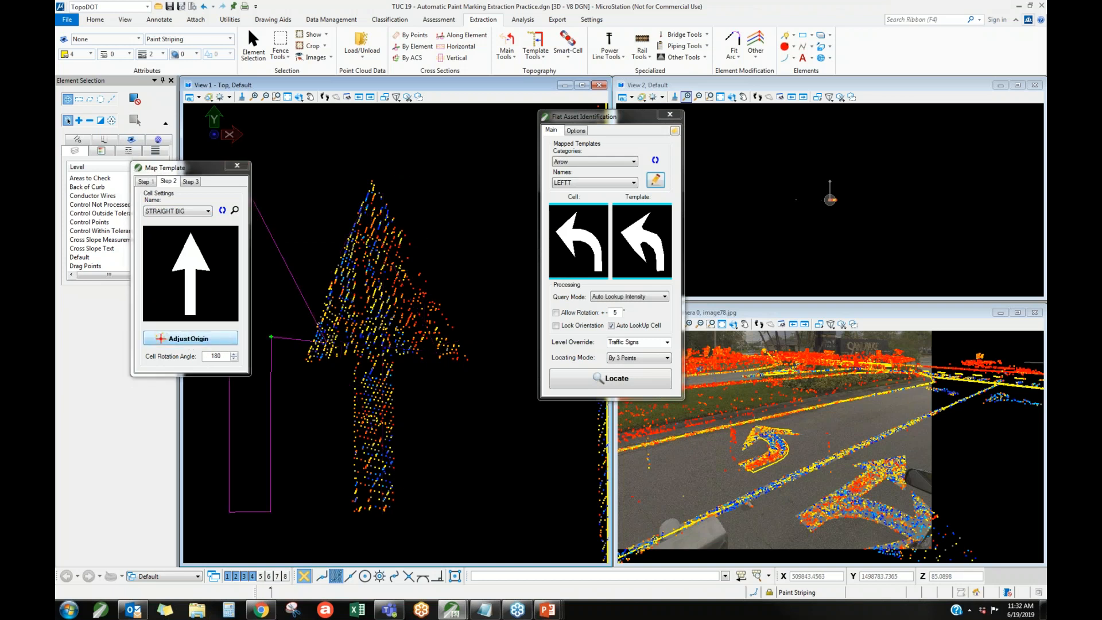
pyautogui.click(398, 350)
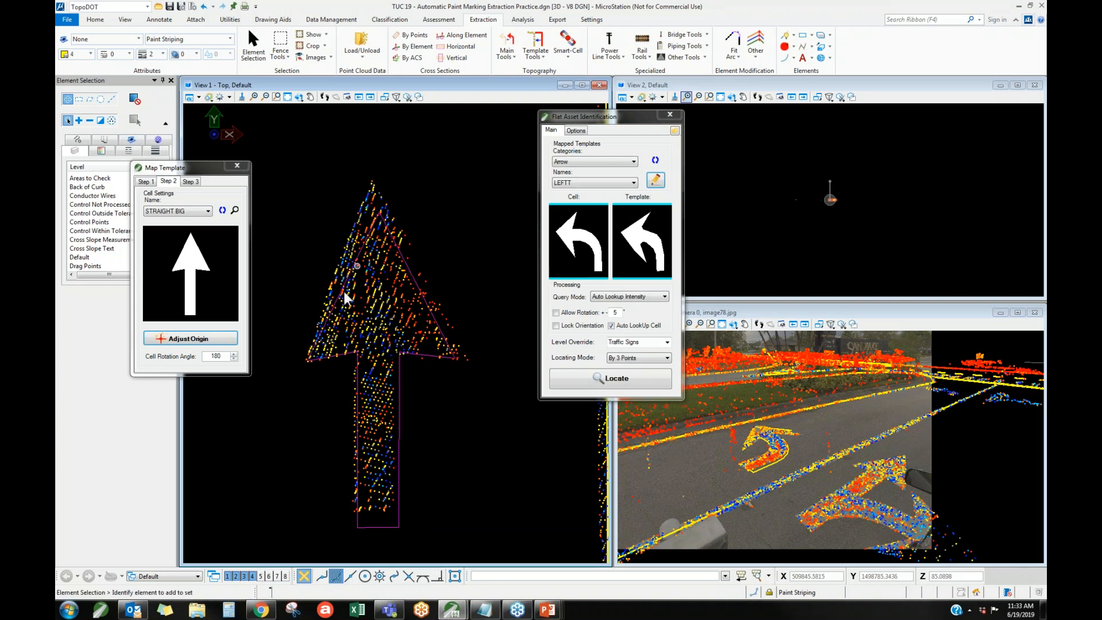
# Save the mapped template as STRAIGHT BIGT in the Arrow category and close the template mapping.
pyautogui.click(189, 183)
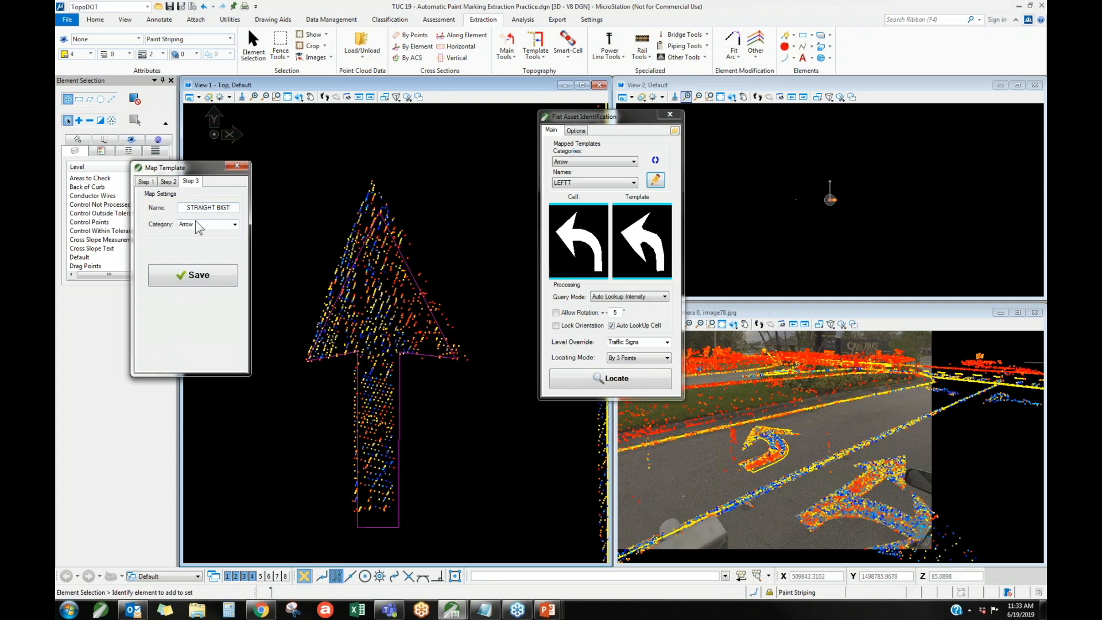
pyautogui.click(235, 224)
pyautogui.click(195, 278)
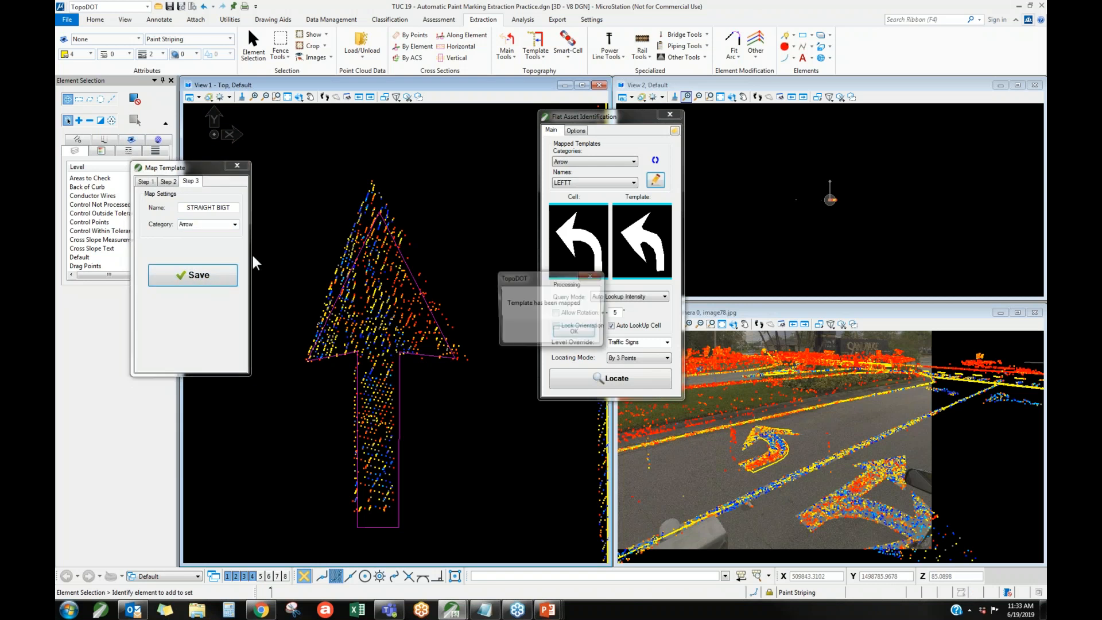
pyautogui.click(575, 333)
pyautogui.click(237, 165)
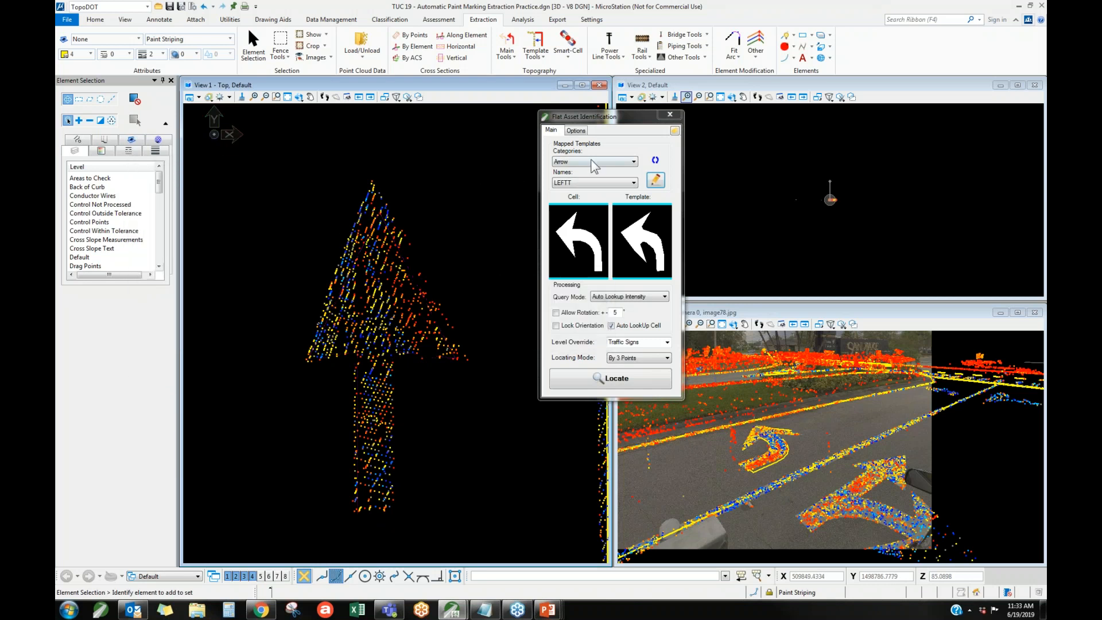
# Locate the same straight arrow by three points along its length and width to test the new template.
pyautogui.click(612, 376)
pyautogui.click(380, 526)
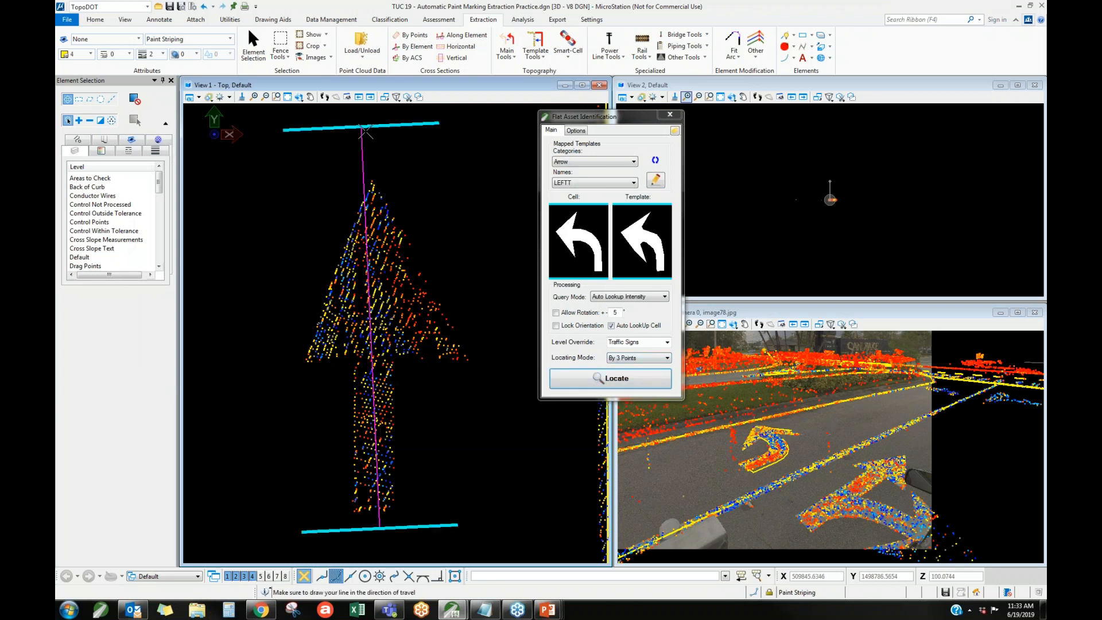
pyautogui.click(381, 144)
pyautogui.click(490, 165)
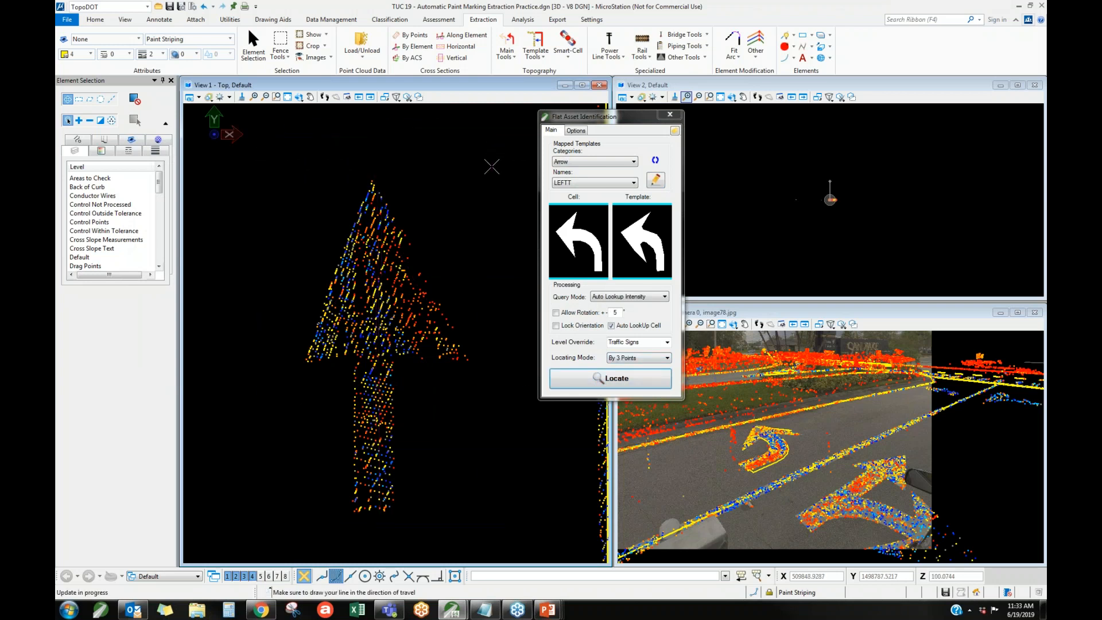
# Locate the downward-pointing straight arrow in the adjacent lane by three points and place its cell.
pyautogui.scroll(-5, 490, 165)
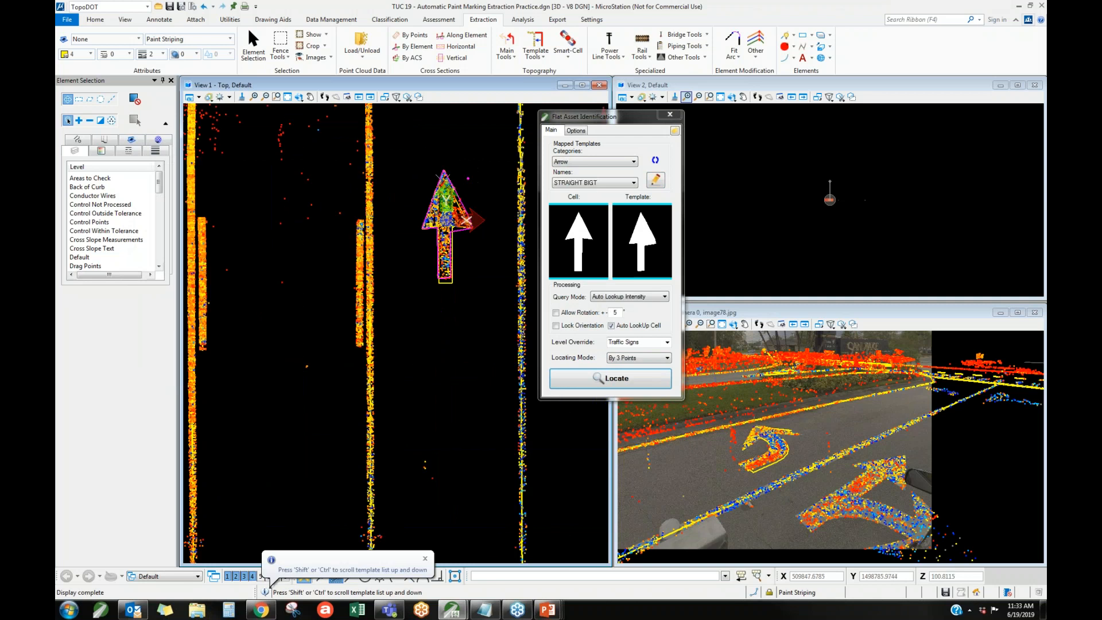
pyautogui.scroll(-3, 412, 250)
pyautogui.scroll(3, 313, 254)
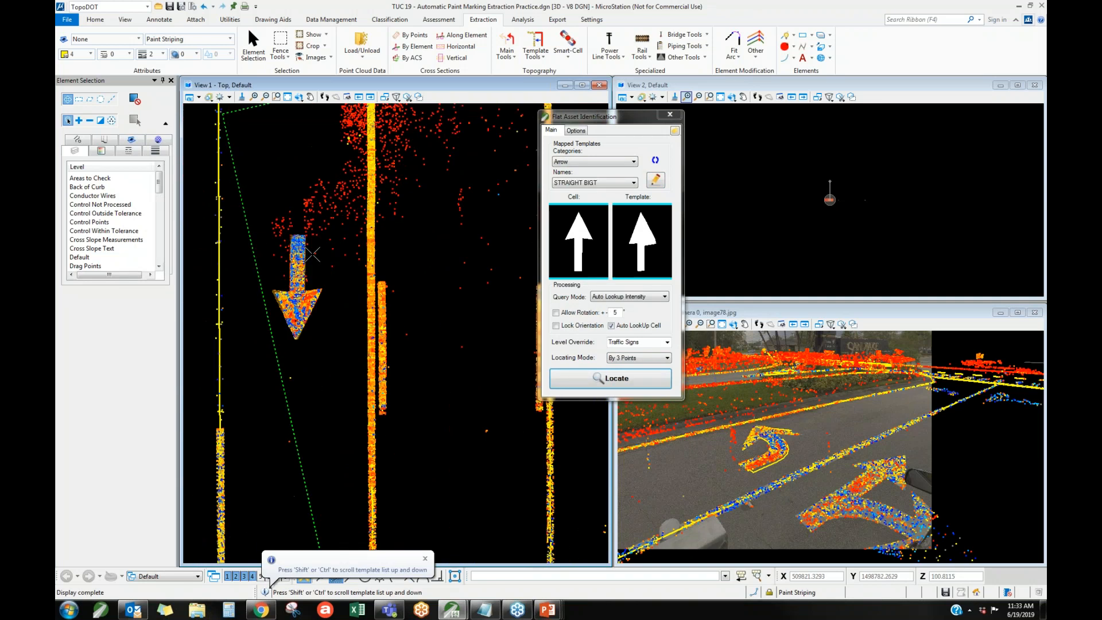
pyautogui.scroll(2, 300, 232)
pyautogui.click(299, 228)
pyautogui.click(294, 439)
pyautogui.click(376, 426)
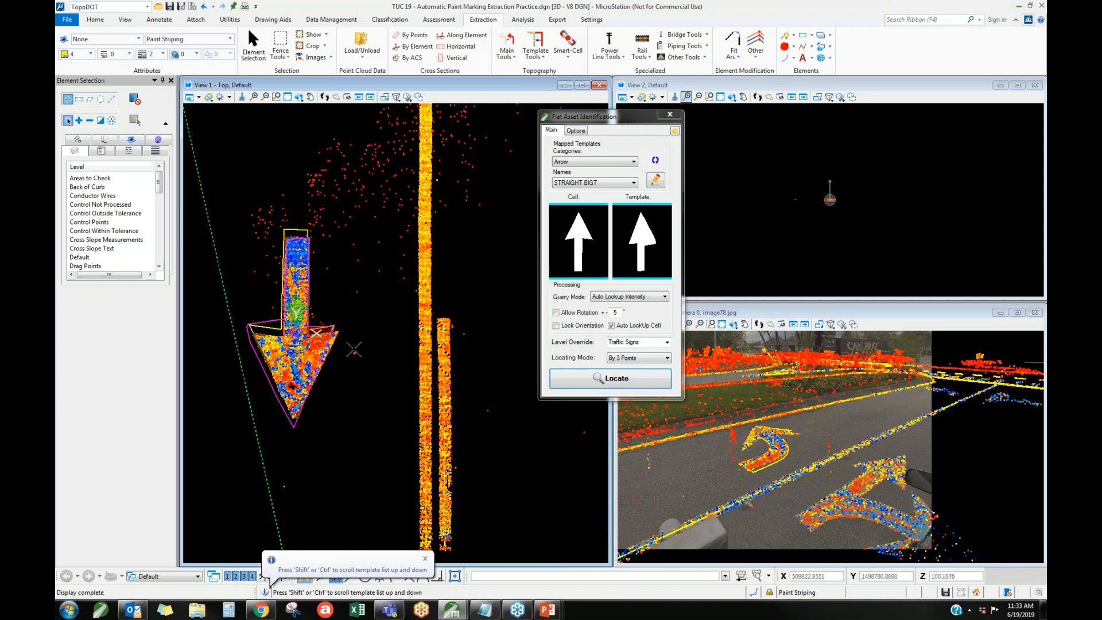
pyautogui.scroll(-1, 356, 333)
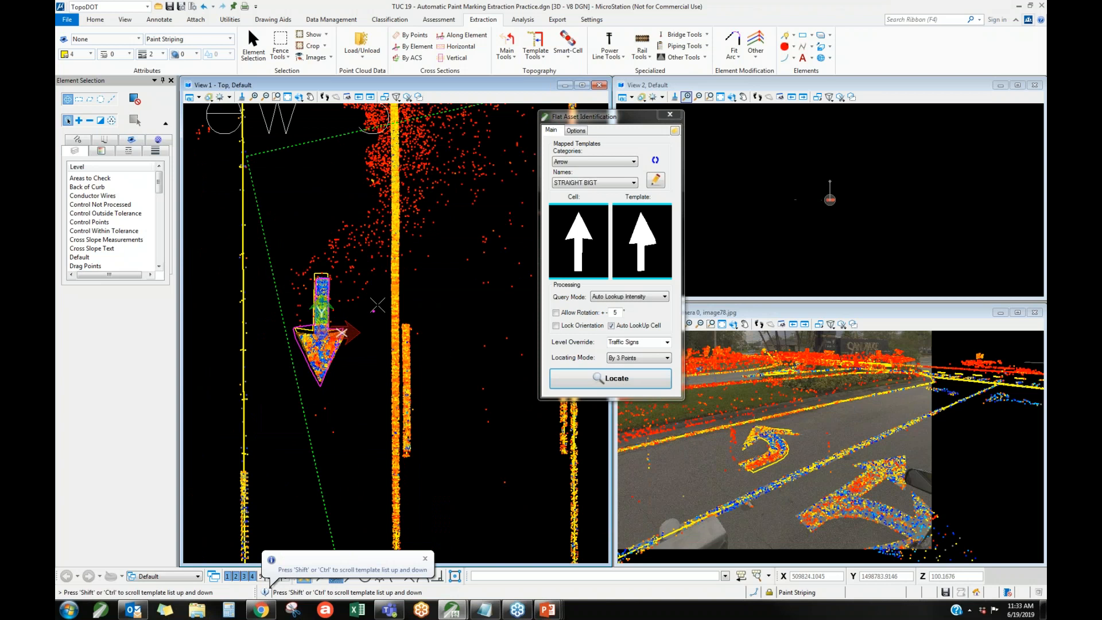
pyautogui.rightClick(356, 333)
# Expand the attribute attachment settings and choose Assets as the feature type.
pyautogui.click(675, 131)
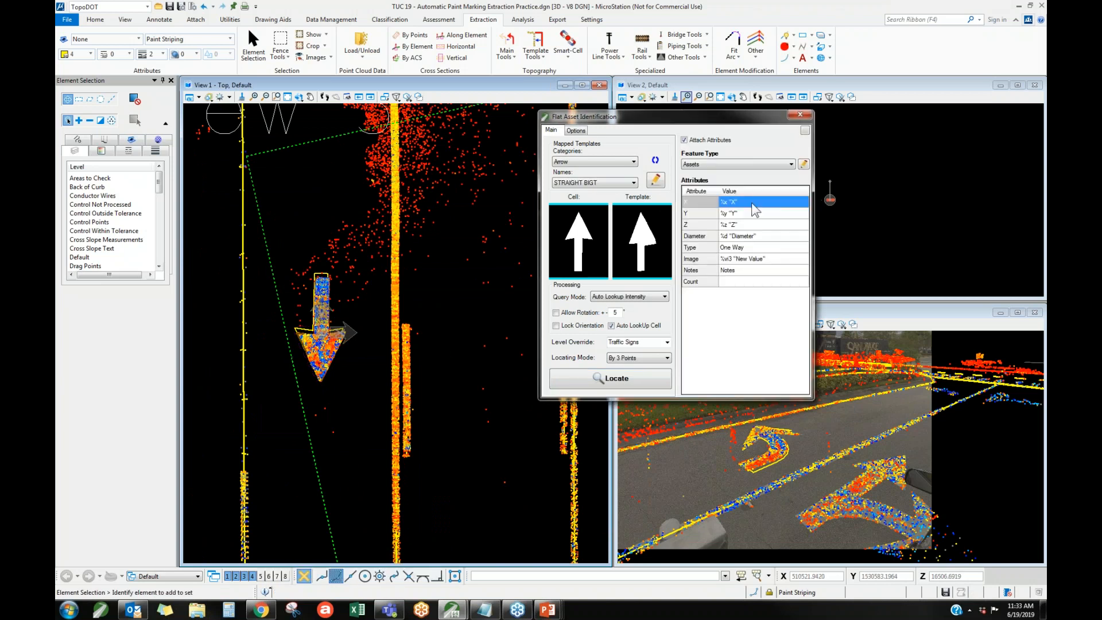
pyautogui.scroll(-2, 320, 459)
pyautogui.scroll(3, 333, 328)
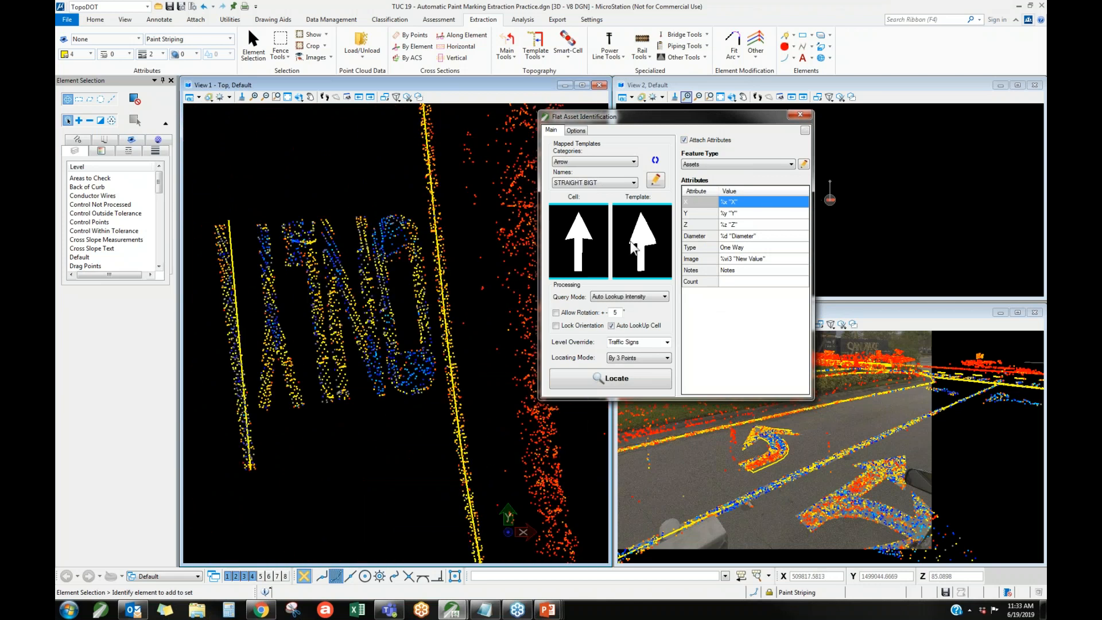
pyautogui.click(726, 167)
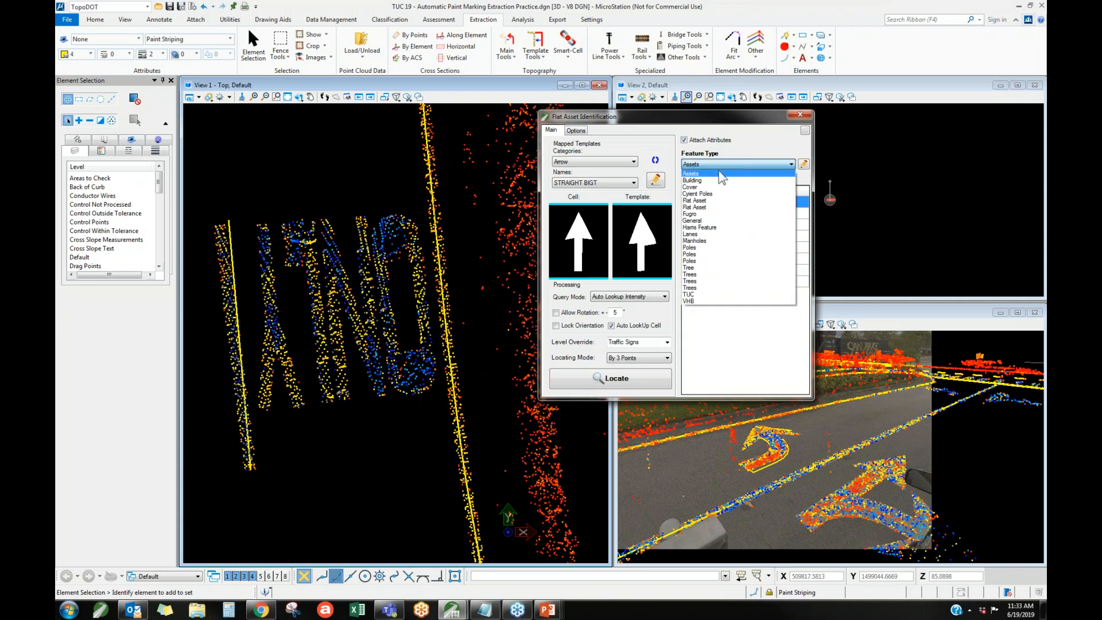
pyautogui.click(702, 173)
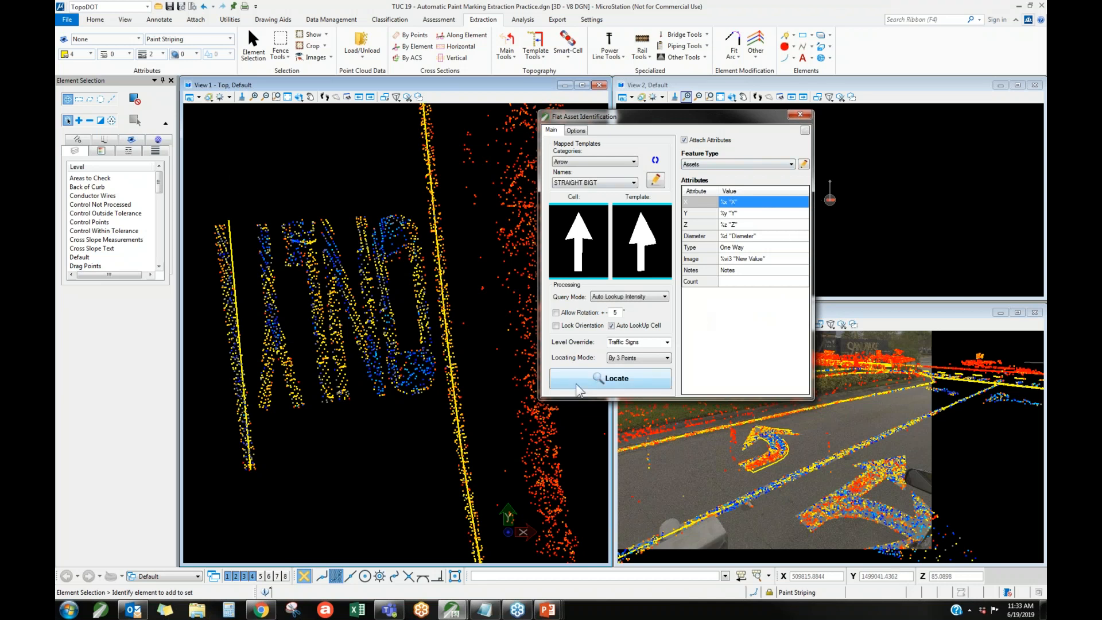
# Switch the template category to Main and locate the ONLY pavement marking by three points, placing its cell.
pyautogui.click(607, 164)
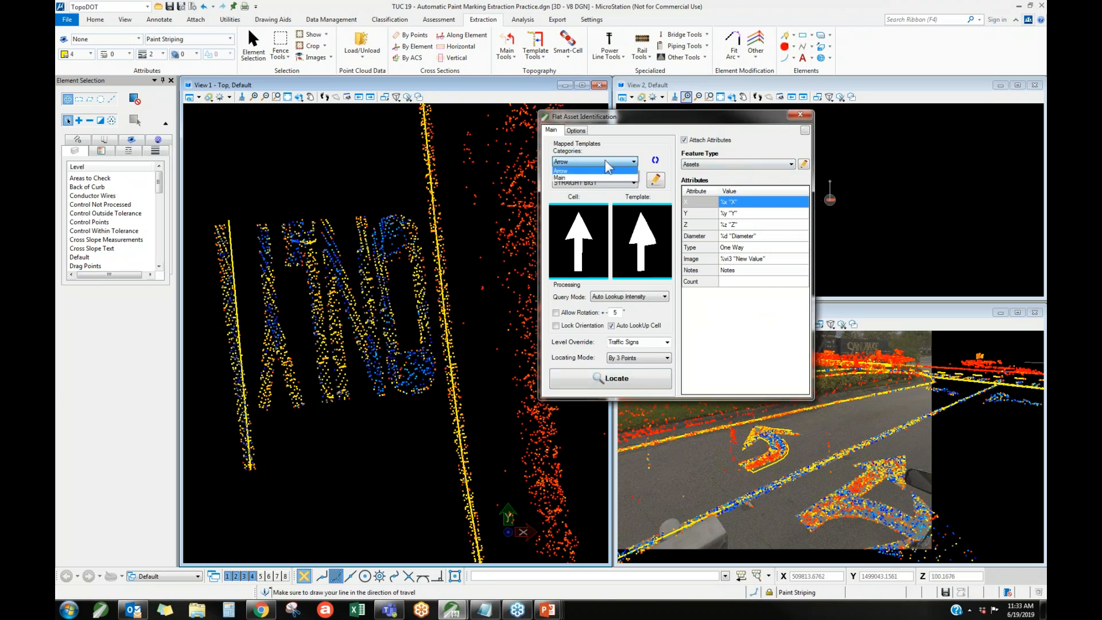
pyautogui.click(585, 178)
pyautogui.click(334, 190)
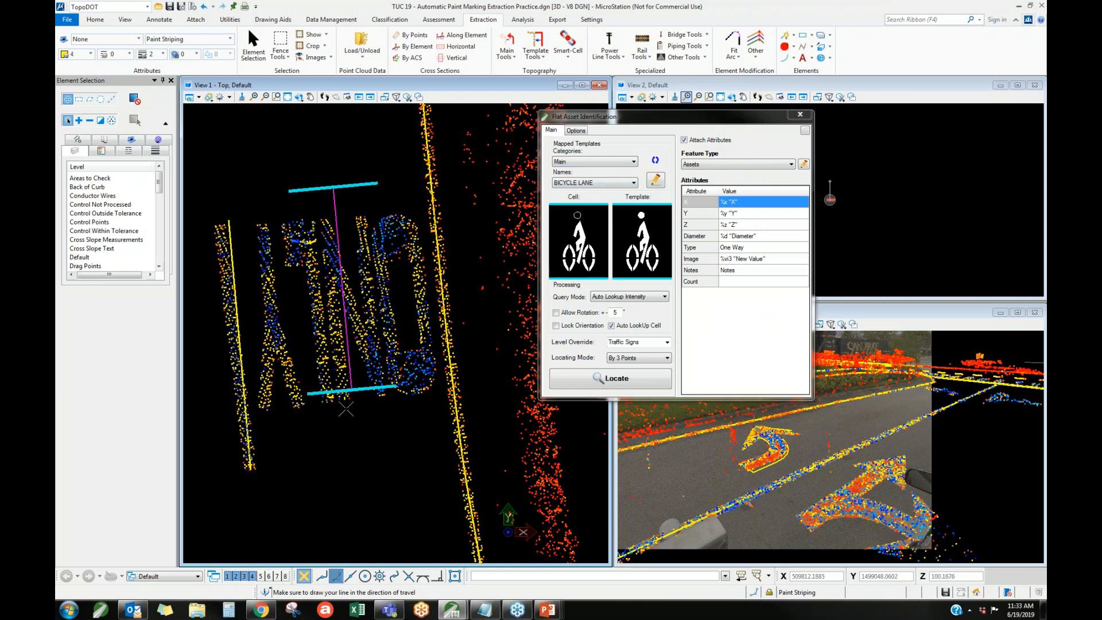
pyautogui.click(354, 432)
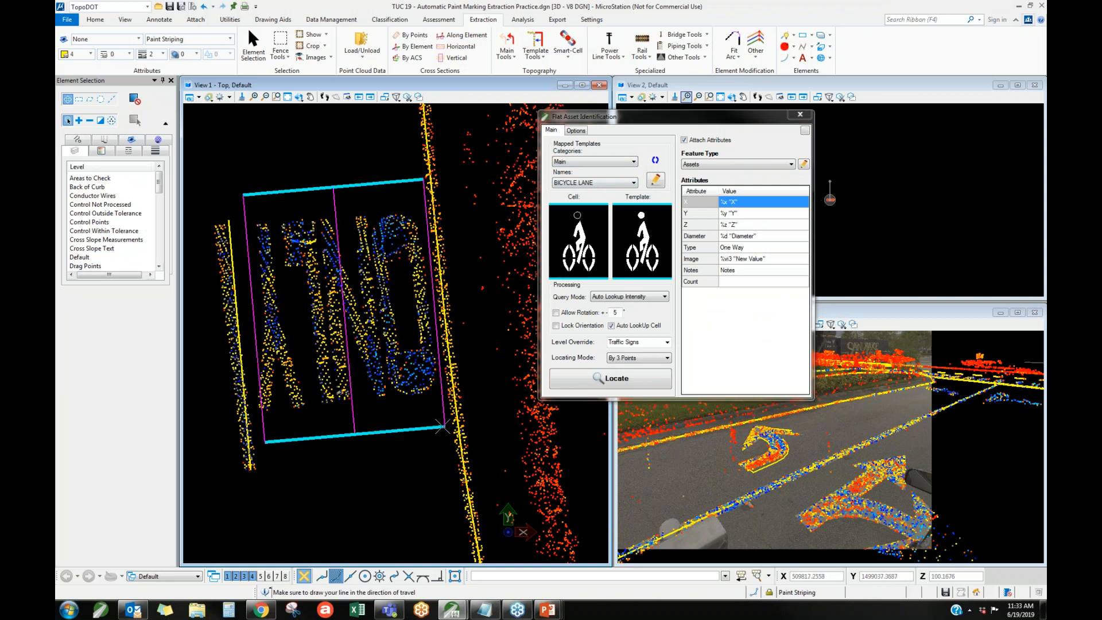
pyautogui.click(442, 427)
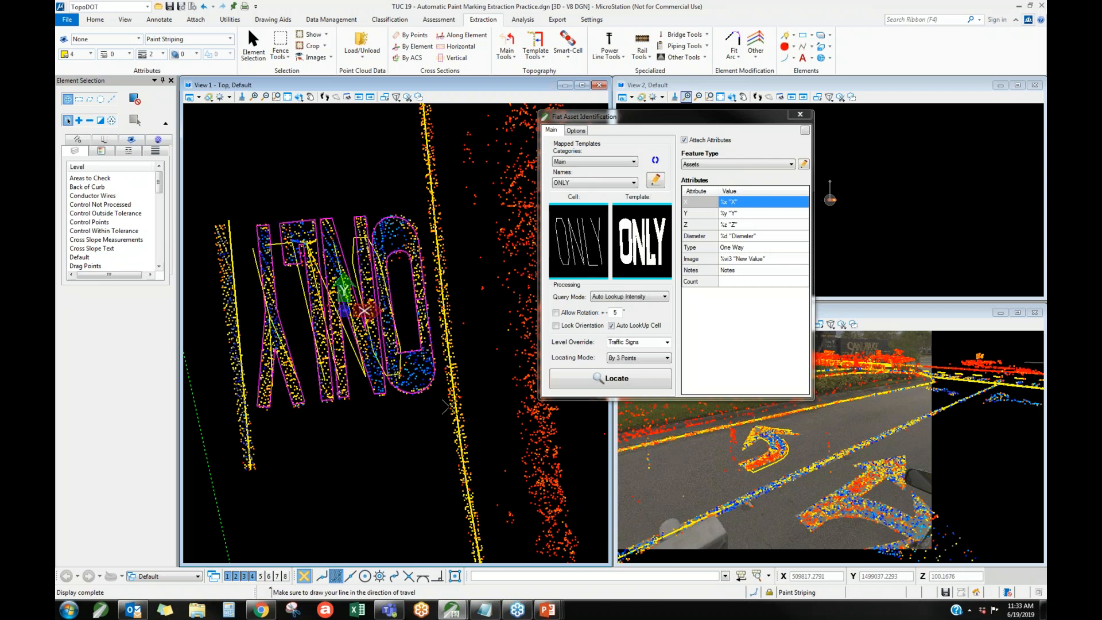
pyautogui.click(402, 451)
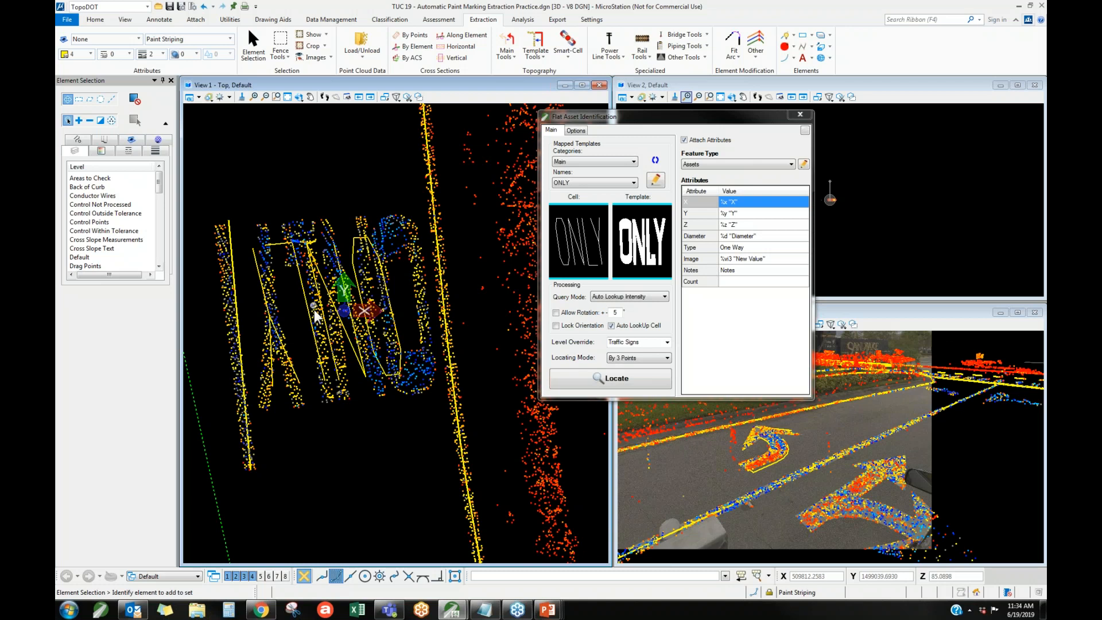
# Delete the placed ONLY cell and locate the ONLY marking again with a three-point box.
pyautogui.click(331, 335)
pyautogui.press('Delete')
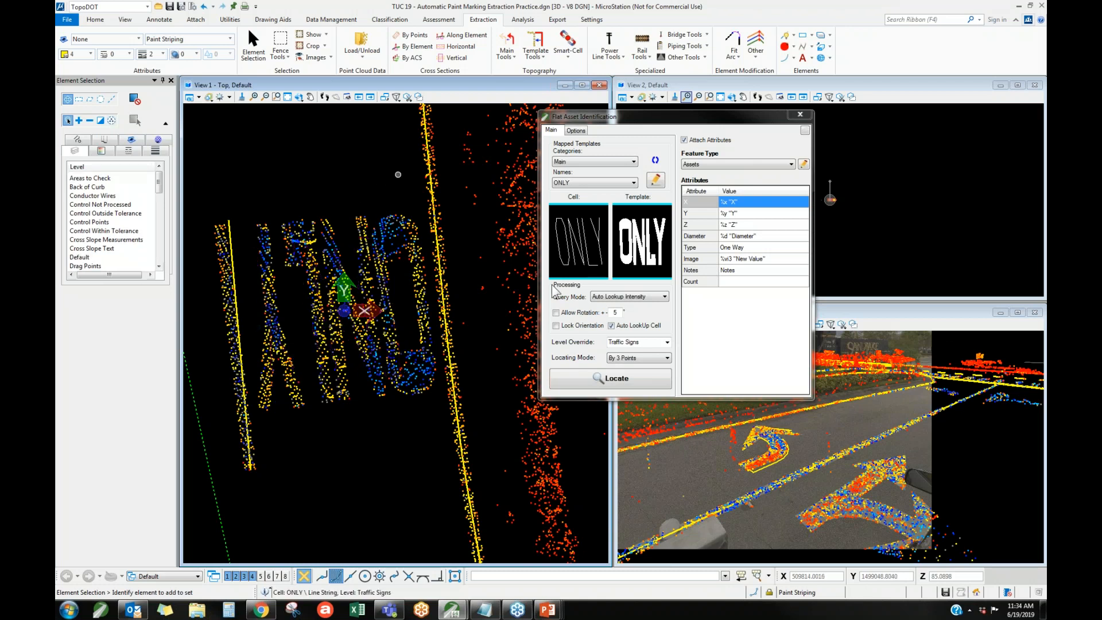
pyautogui.click(611, 381)
pyautogui.click(323, 182)
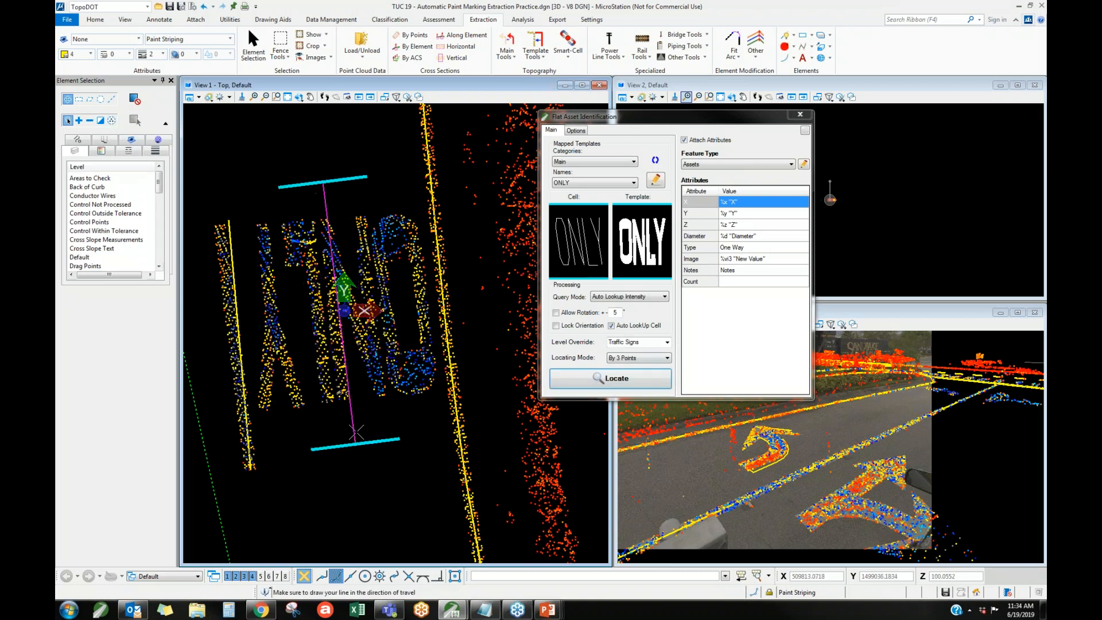
pyautogui.click(352, 431)
pyautogui.click(439, 423)
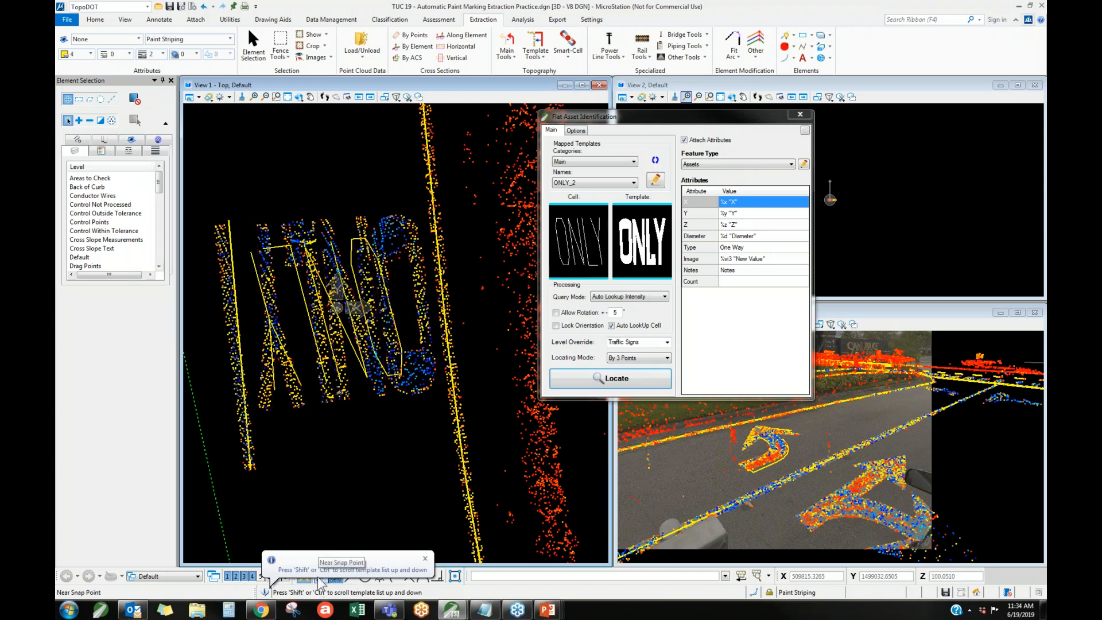
# Cycle through the template list to override the match at the ONLY marking with STRAIGHT BIG.
pyautogui.press('shift')
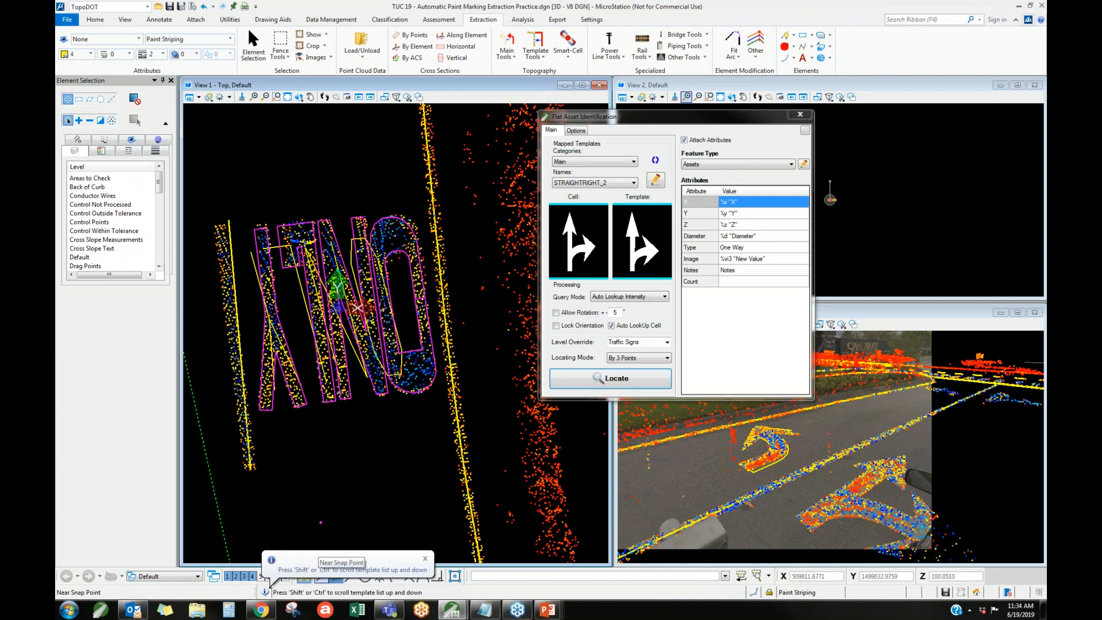
pyautogui.press('shift')
pyautogui.press('shift')
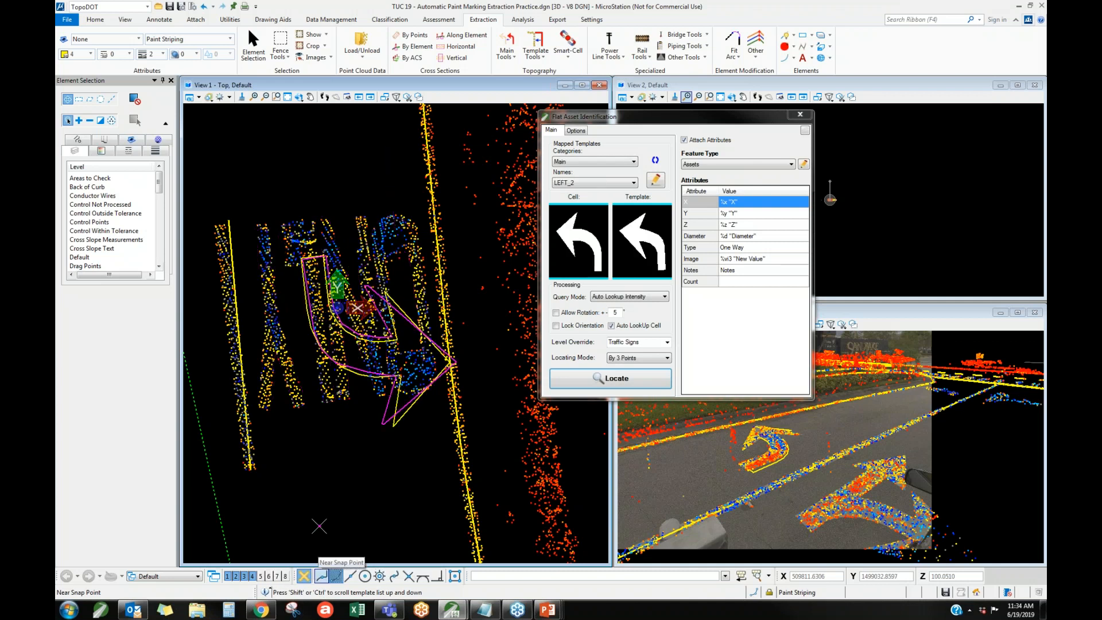
pyautogui.press('shift')
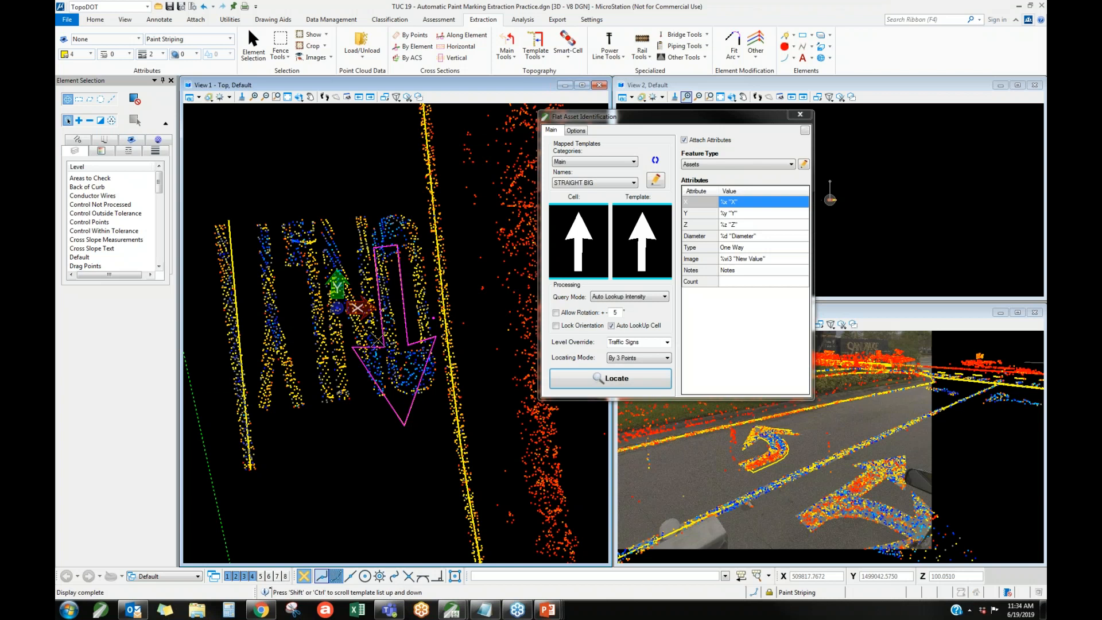
# Delete the STRAIGHT BIG cell placed over the ONLY marking and close Flat Asset Identification.
pyautogui.click(401, 356)
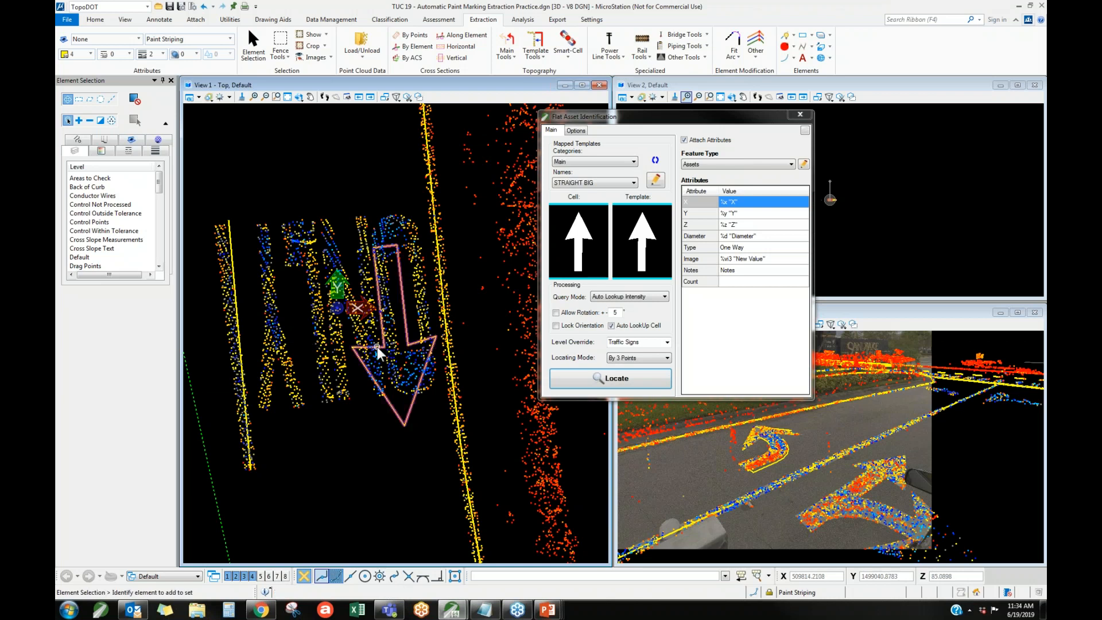
pyautogui.press('Delete')
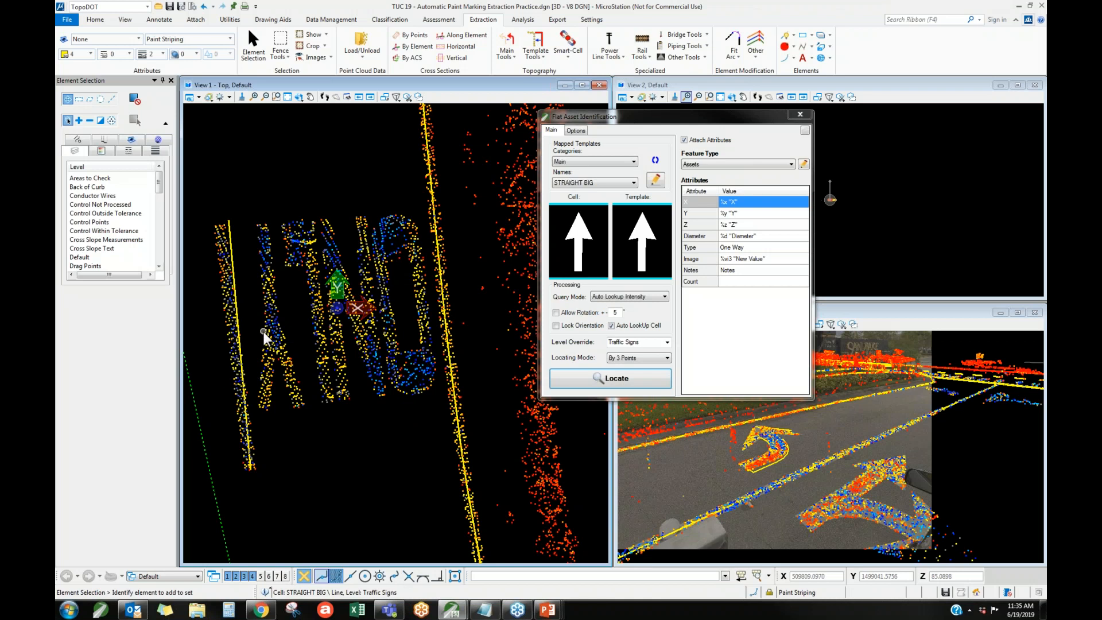
pyautogui.click(800, 116)
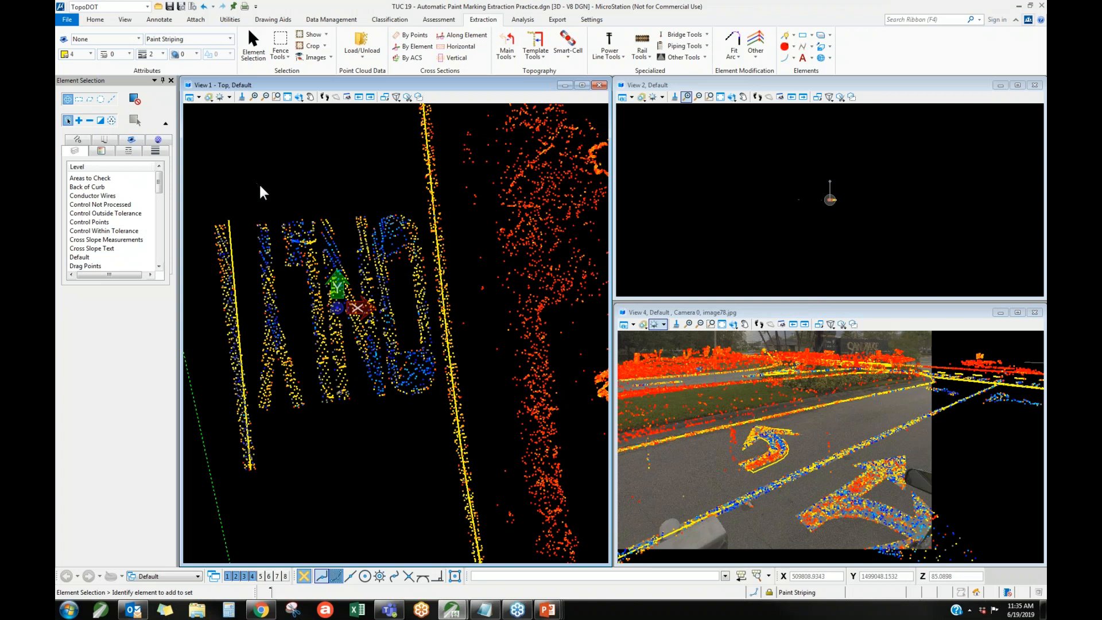
# Review the cells available in the PavementMarks.cel cell library and close it.
pyautogui.scroll(-6, 271, 178)
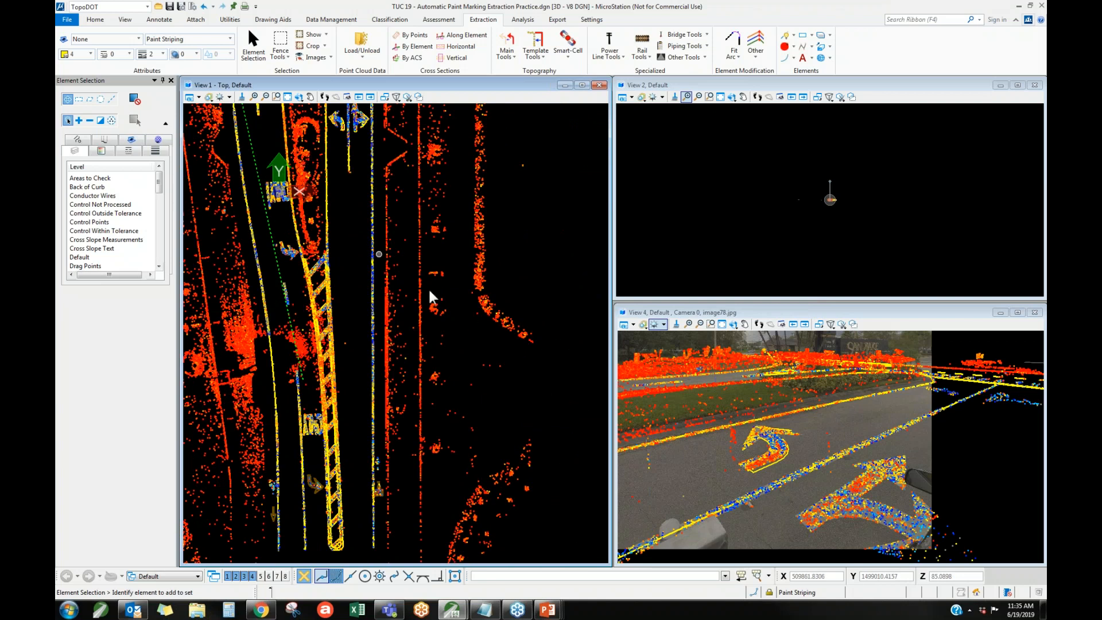
pyautogui.scroll(4, 258, 174)
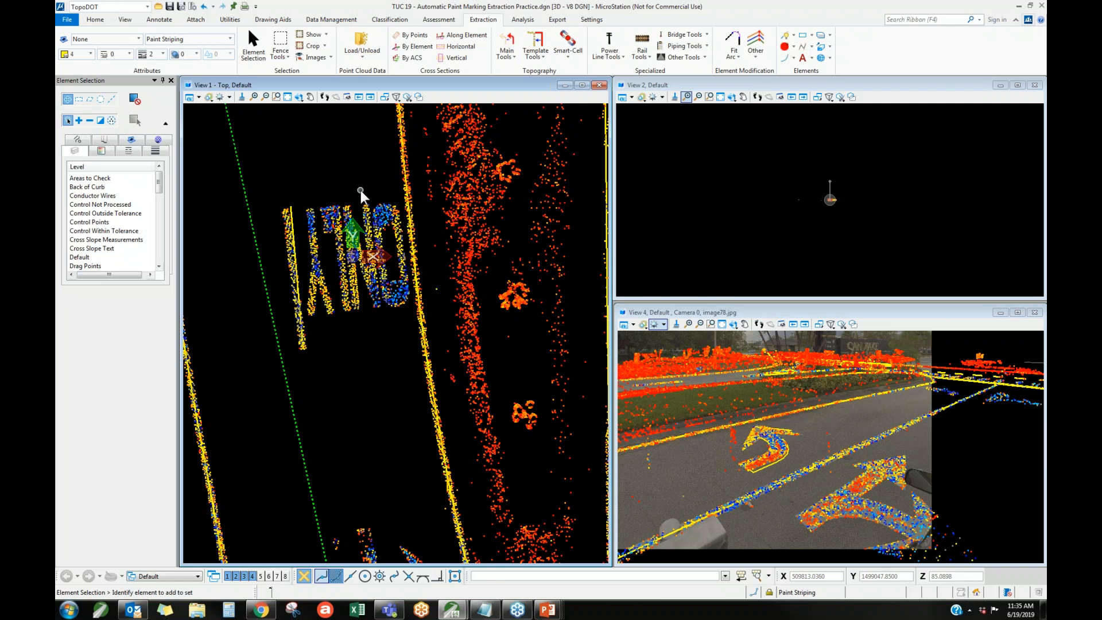
pyautogui.click(95, 20)
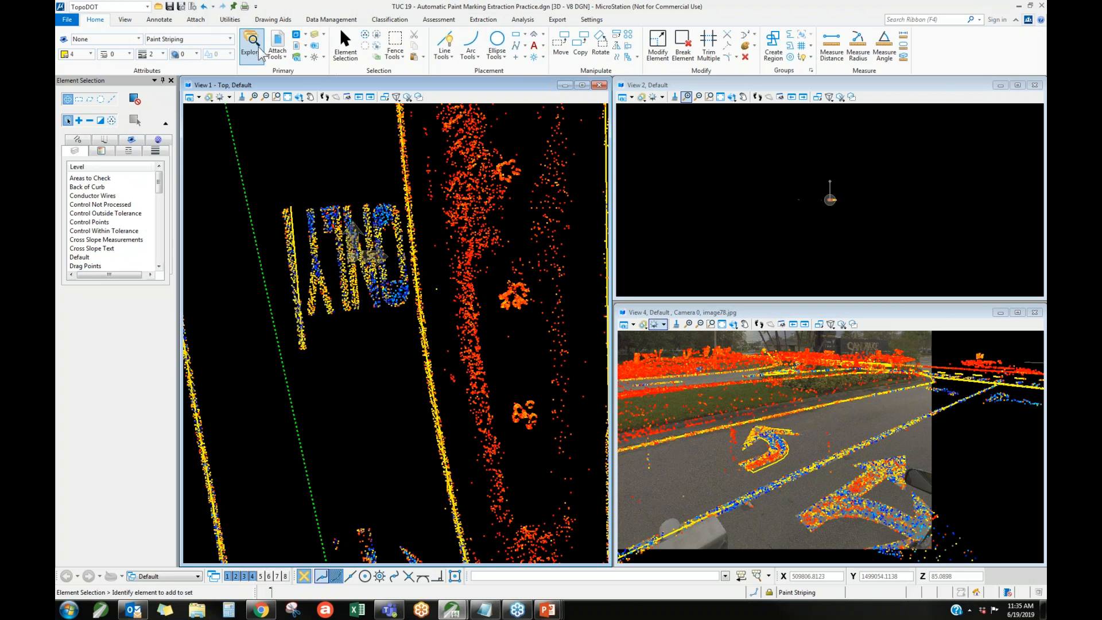
pyautogui.click(313, 57)
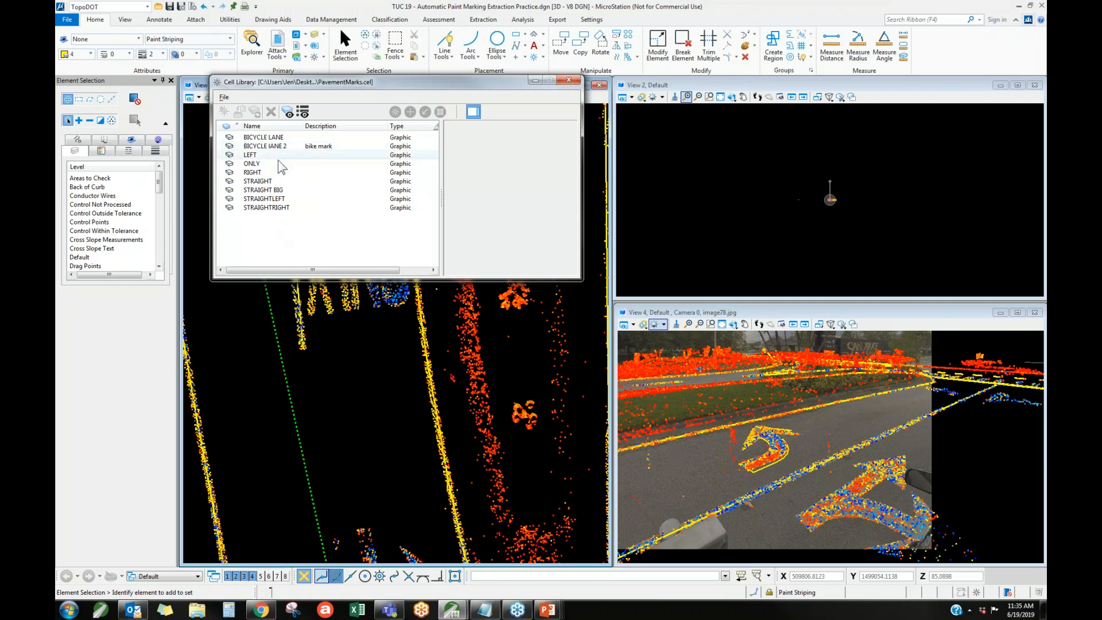
pyautogui.click(568, 80)
# Find the bicycle marking on the cross street in the top view and reopen Flat Asset Identification.
pyautogui.scroll(-2, 312, 284)
pyautogui.scroll(-2, 347, 235)
pyautogui.scroll(2, 425, 213)
pyautogui.scroll(-4, 362, 397)
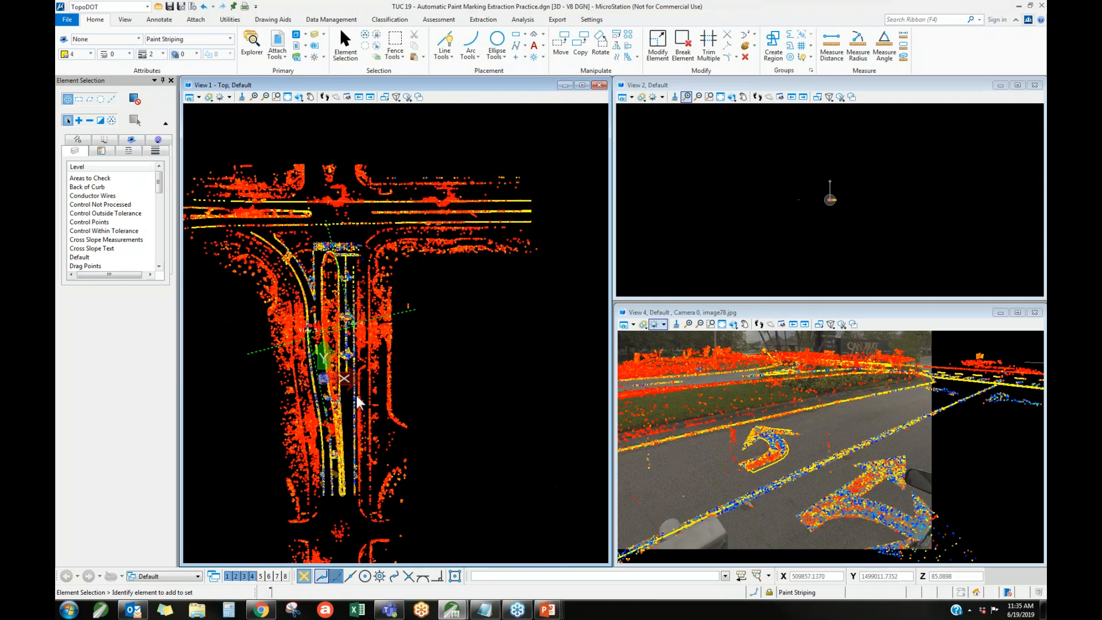
pyautogui.scroll(3, 393, 296)
pyautogui.scroll(4, 401, 264)
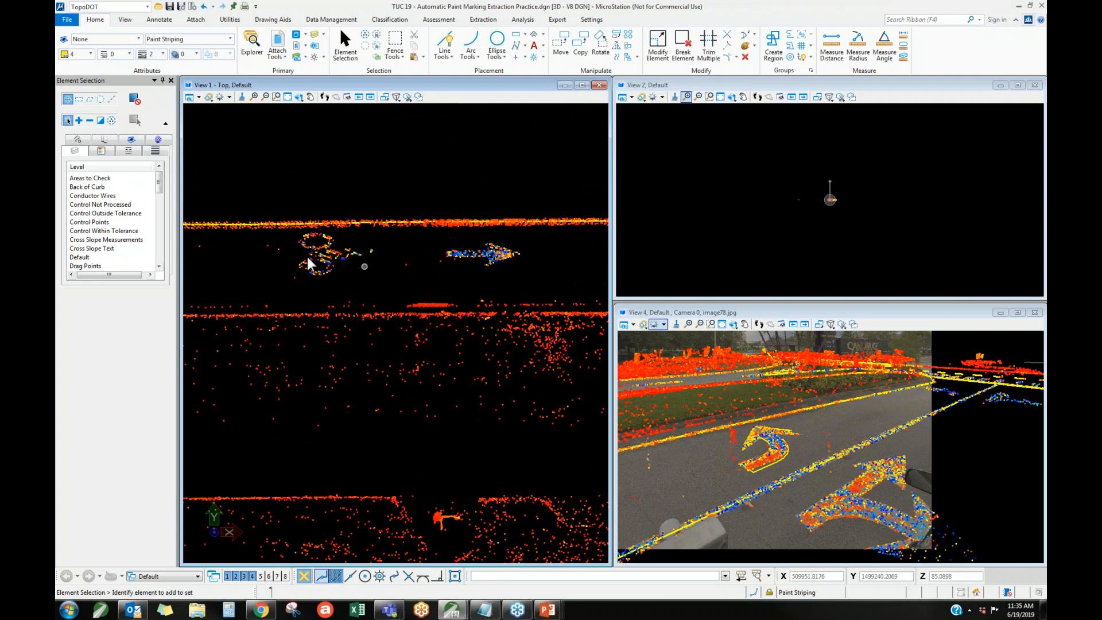
pyautogui.scroll(-2, 433, 251)
pyautogui.rightClick(357, 345)
pyautogui.click(427, 21)
pyautogui.click(436, 20)
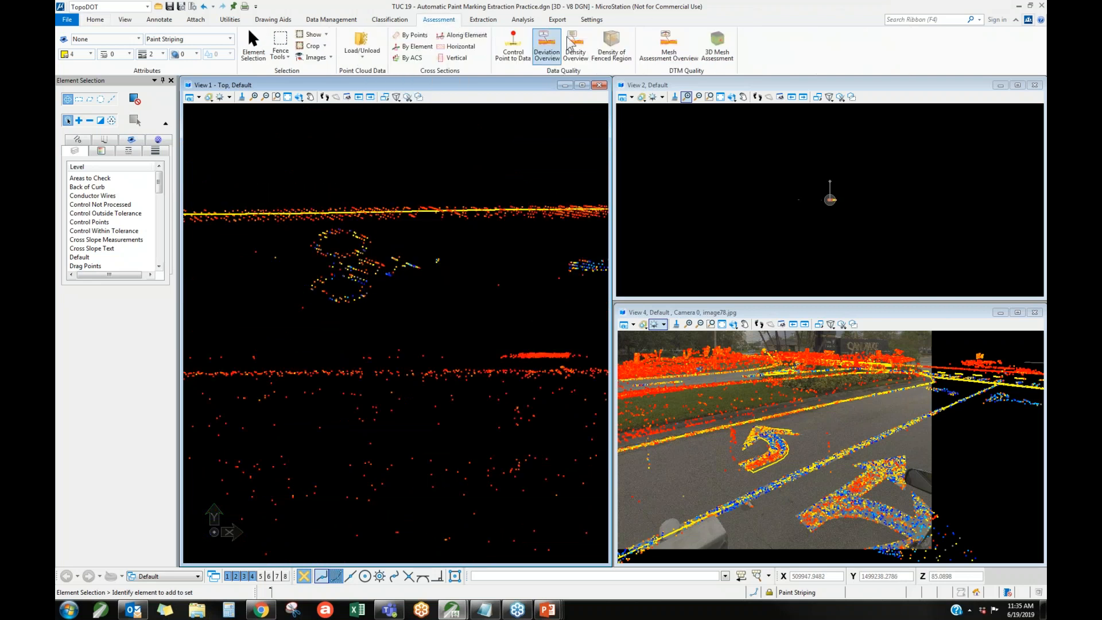
pyautogui.click(482, 21)
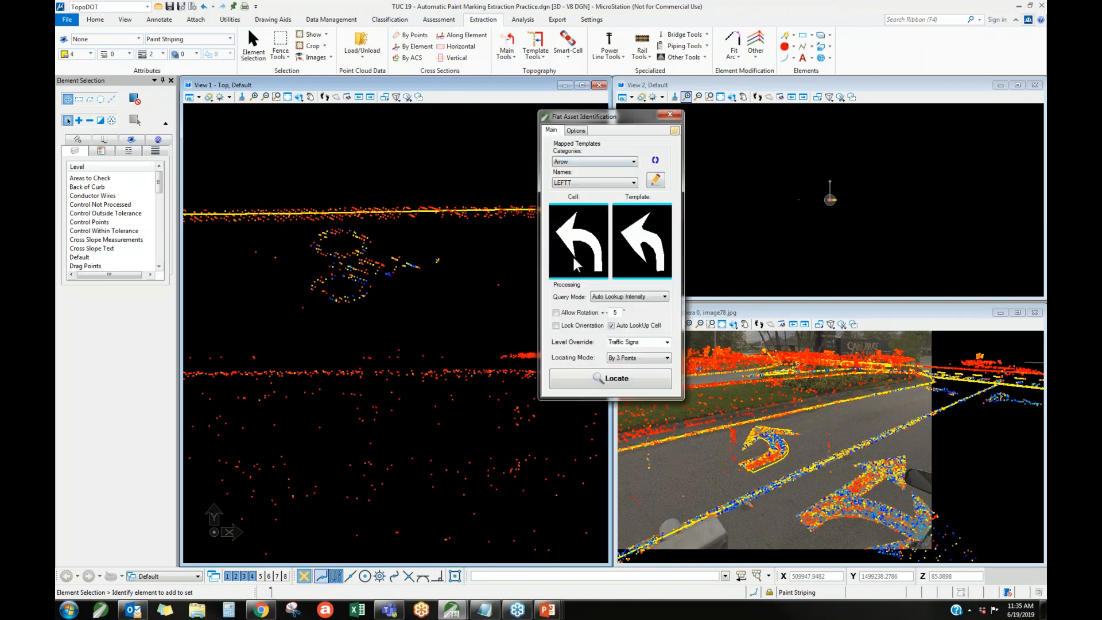
# Set the point cloud intensity range to 18438–65535 using the histogram's intensity picker at the bicycle marking, and close Display Settings.
pyautogui.rightClick(515, 329)
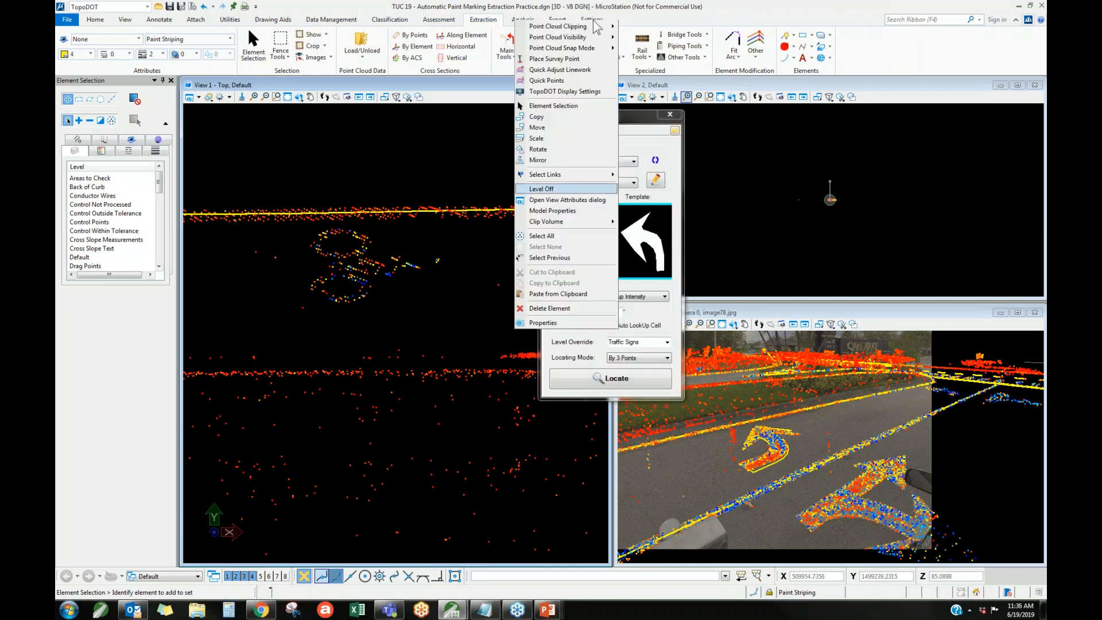
pyautogui.click(540, 245)
pyautogui.click(575, 244)
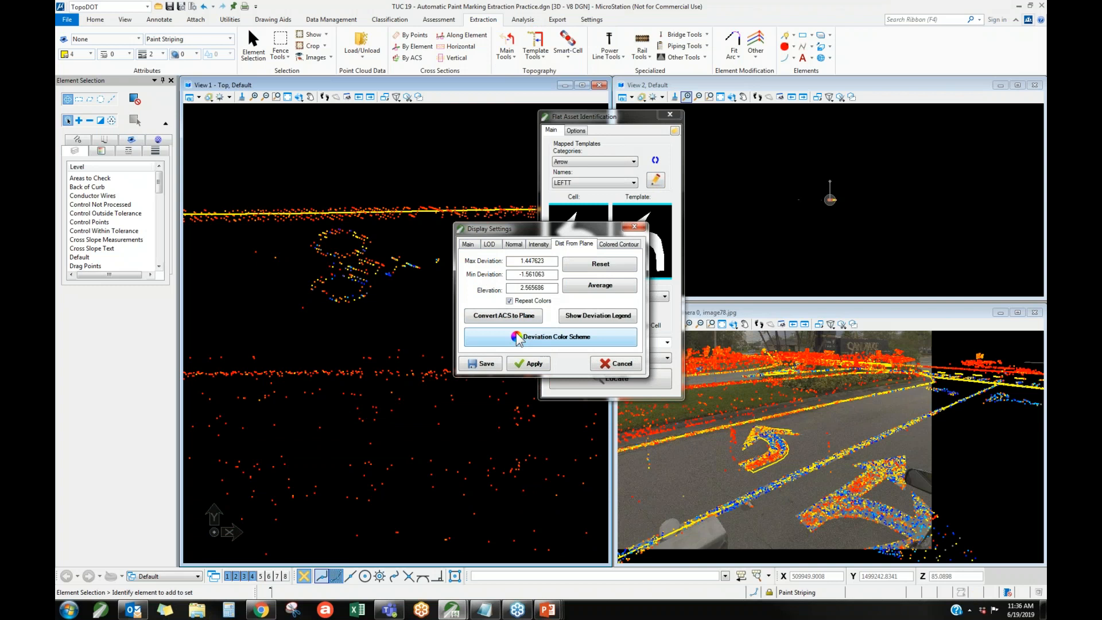
pyautogui.click(539, 245)
pyautogui.click(600, 286)
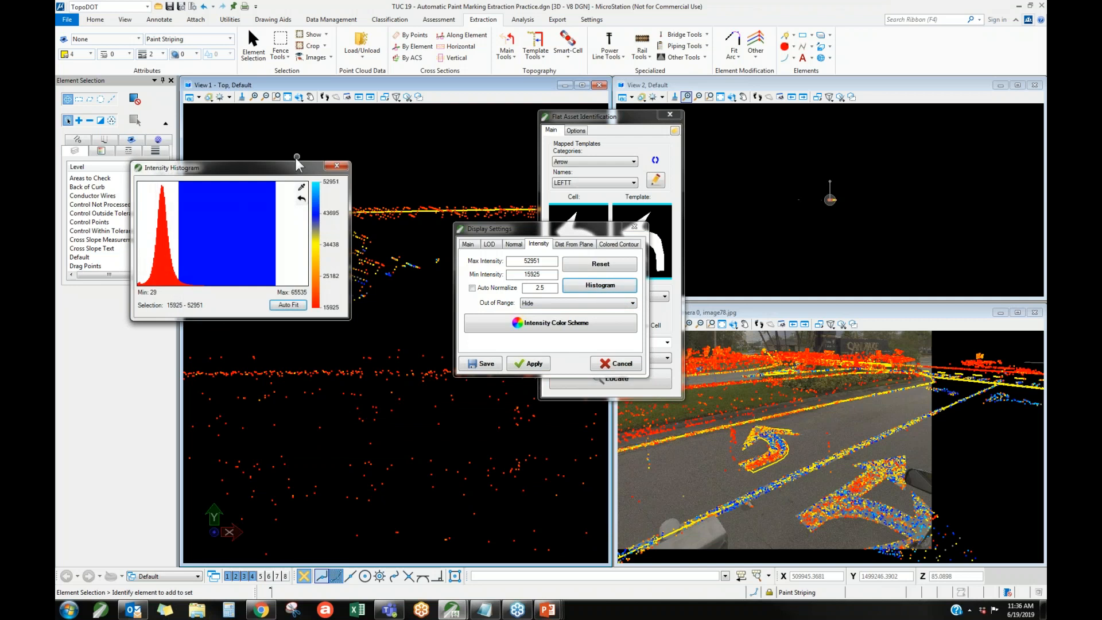
pyautogui.click(301, 187)
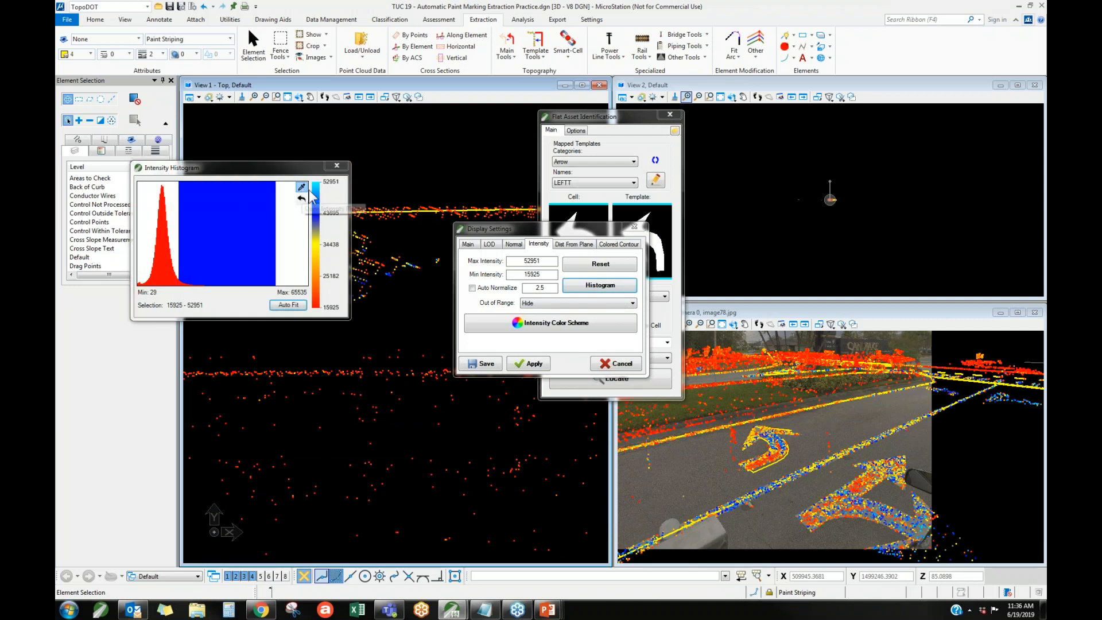
pyautogui.click(381, 270)
pyautogui.moveTo(174, 280); pyautogui.dragTo(319, 275)
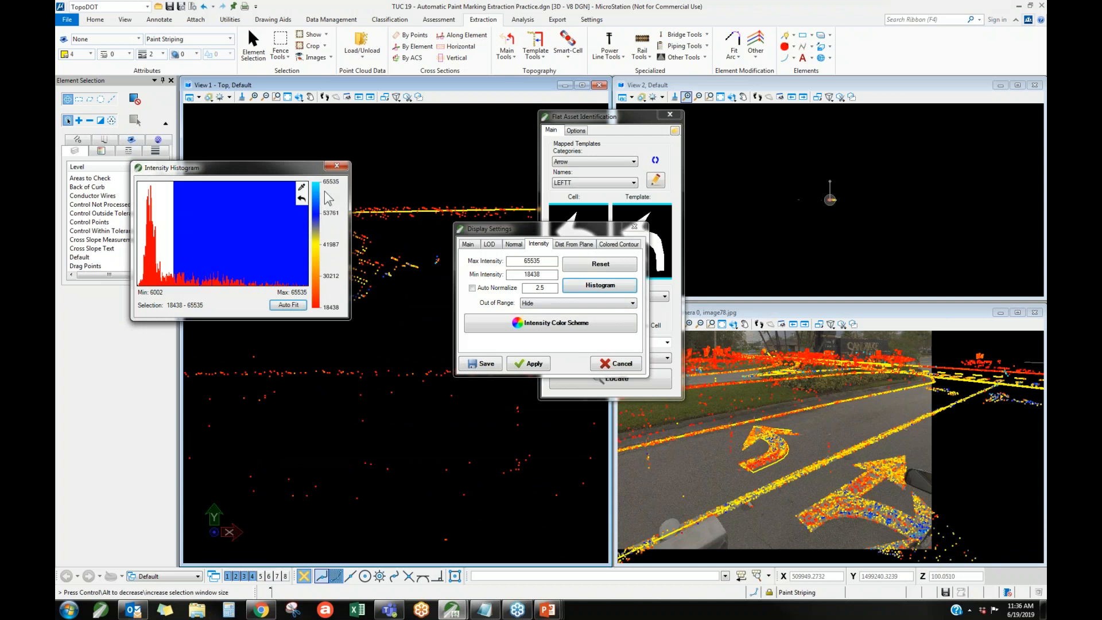
pyautogui.click(337, 165)
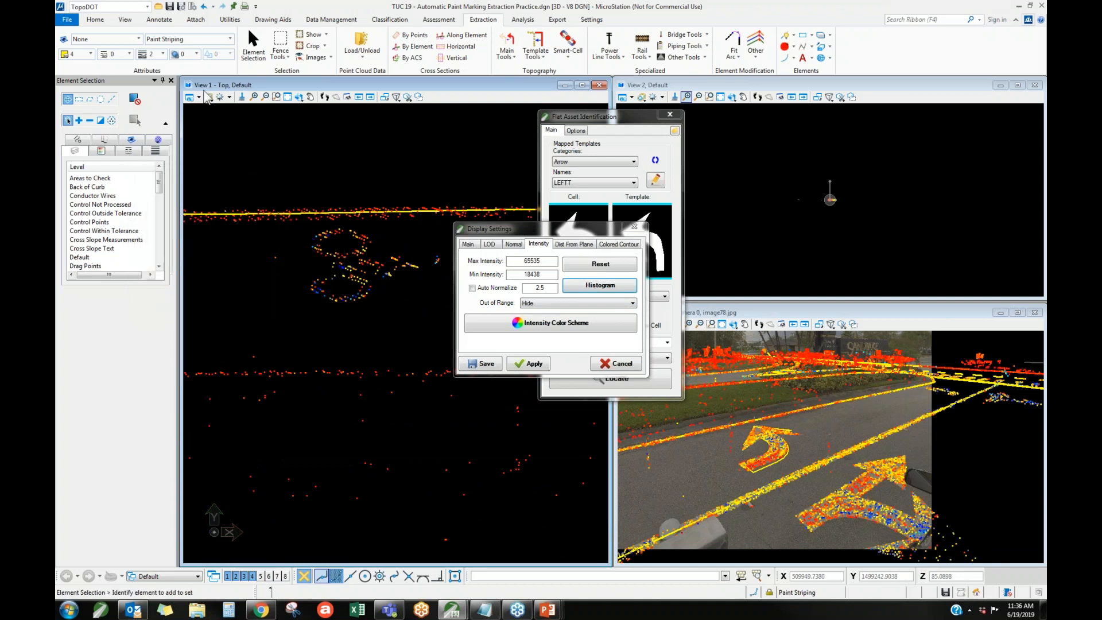
pyautogui.click(634, 227)
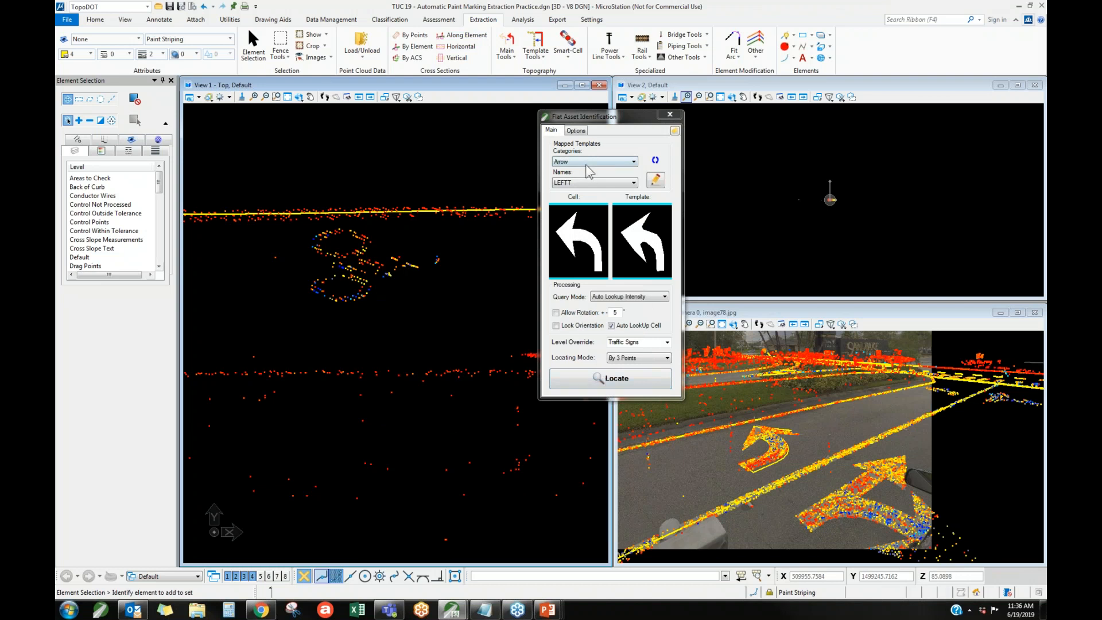
# Try locating the bicycle marking by three points with the Arrow category, and delete the straight arrow cell it places.
pyautogui.click(608, 380)
pyautogui.click(290, 262)
pyautogui.click(476, 263)
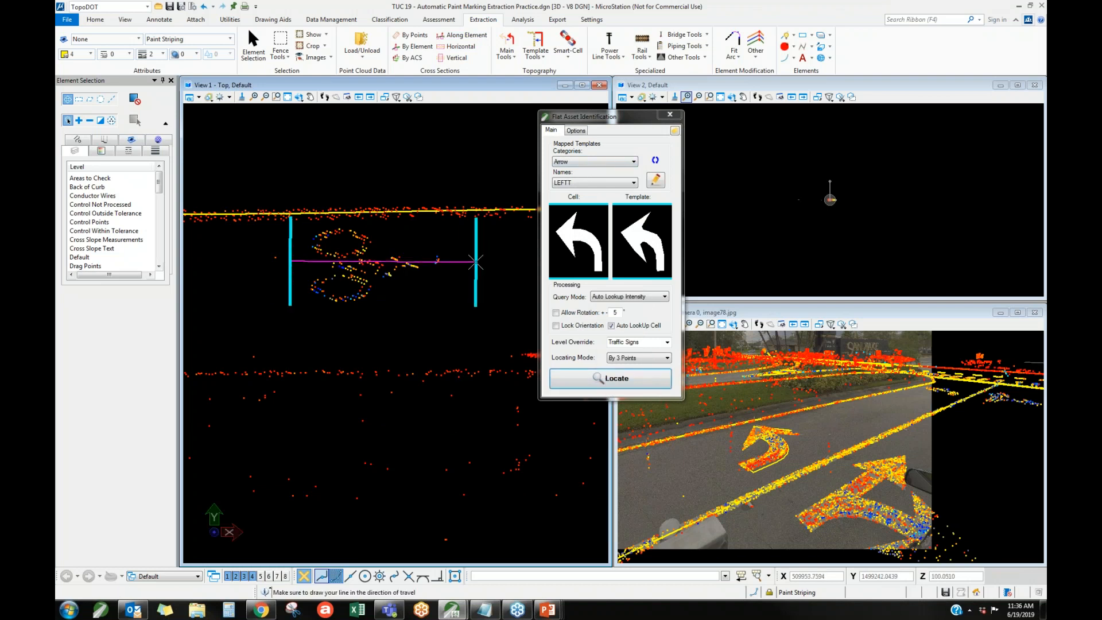
pyautogui.click(472, 303)
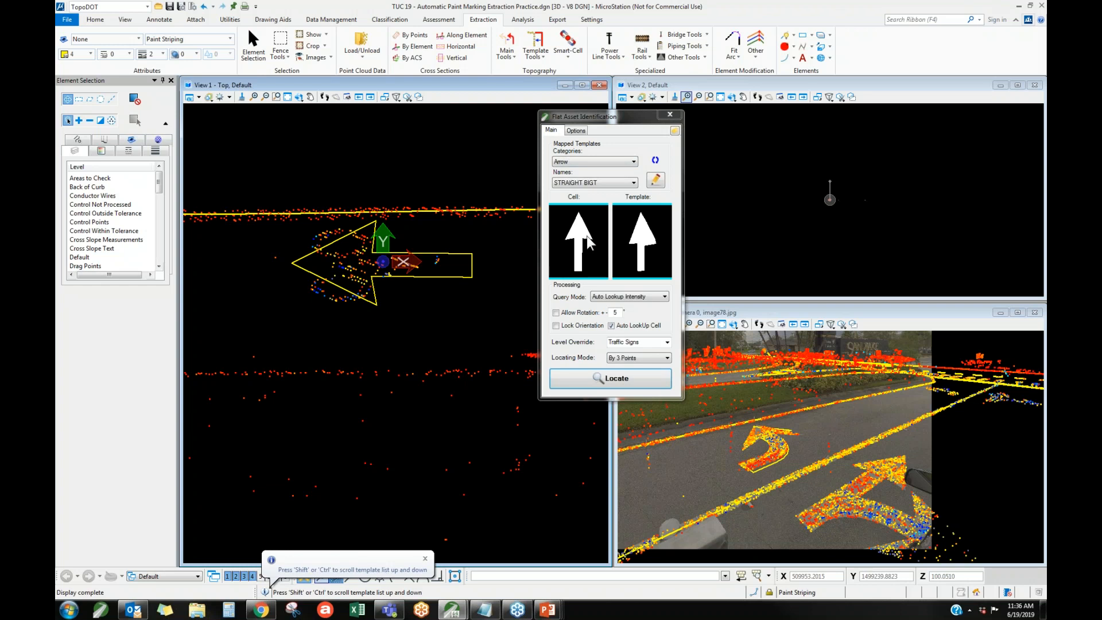
pyautogui.rightClick(461, 242)
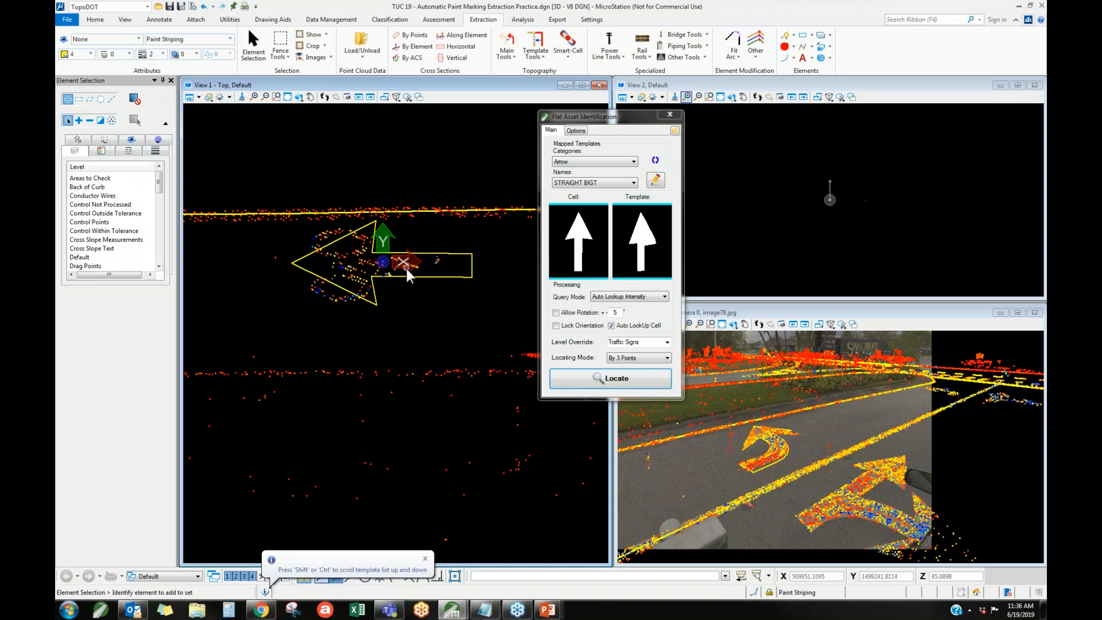
pyautogui.click(408, 276)
pyautogui.press('Delete')
# Switch the template category to Main and locate the bicycle marking by three points, accepting the bicycle lane cell.
pyautogui.click(633, 184)
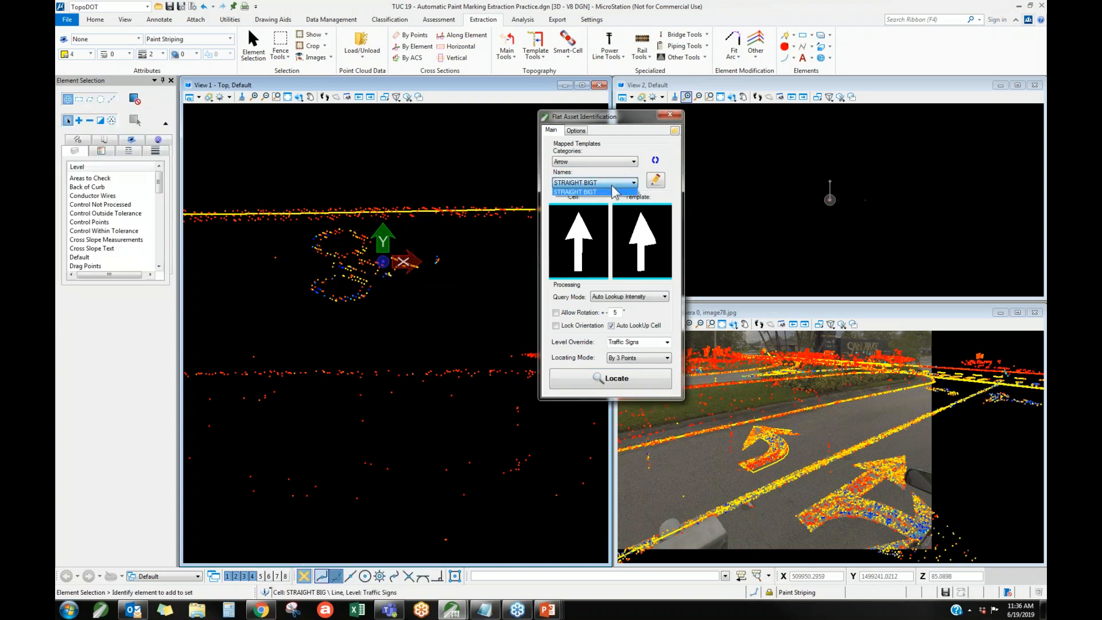
pyautogui.click(583, 163)
pyautogui.click(583, 171)
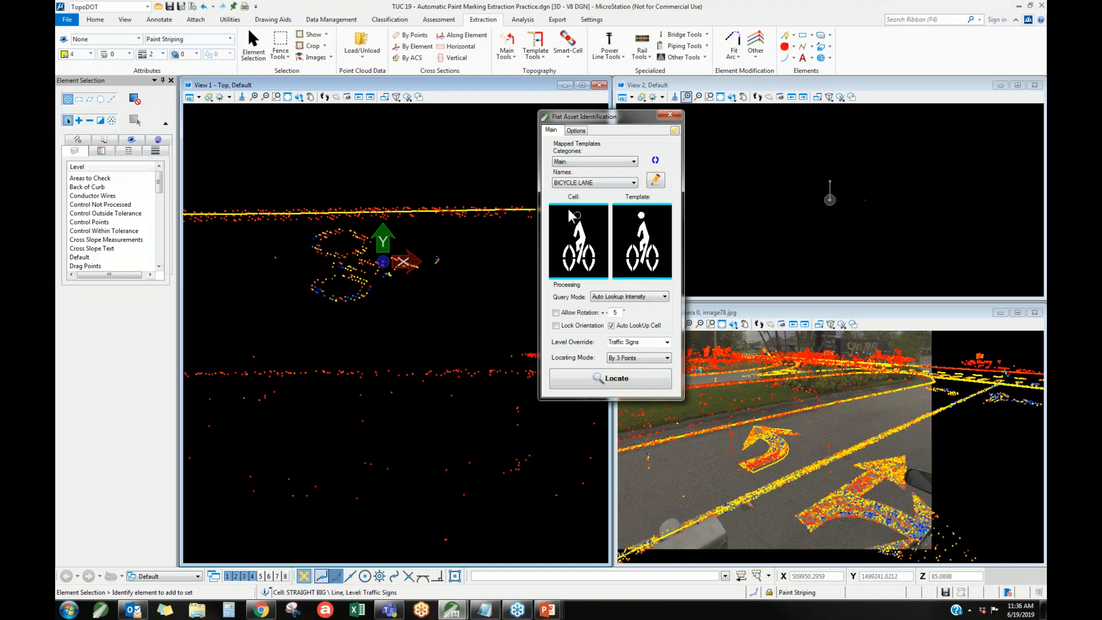
pyautogui.click(581, 379)
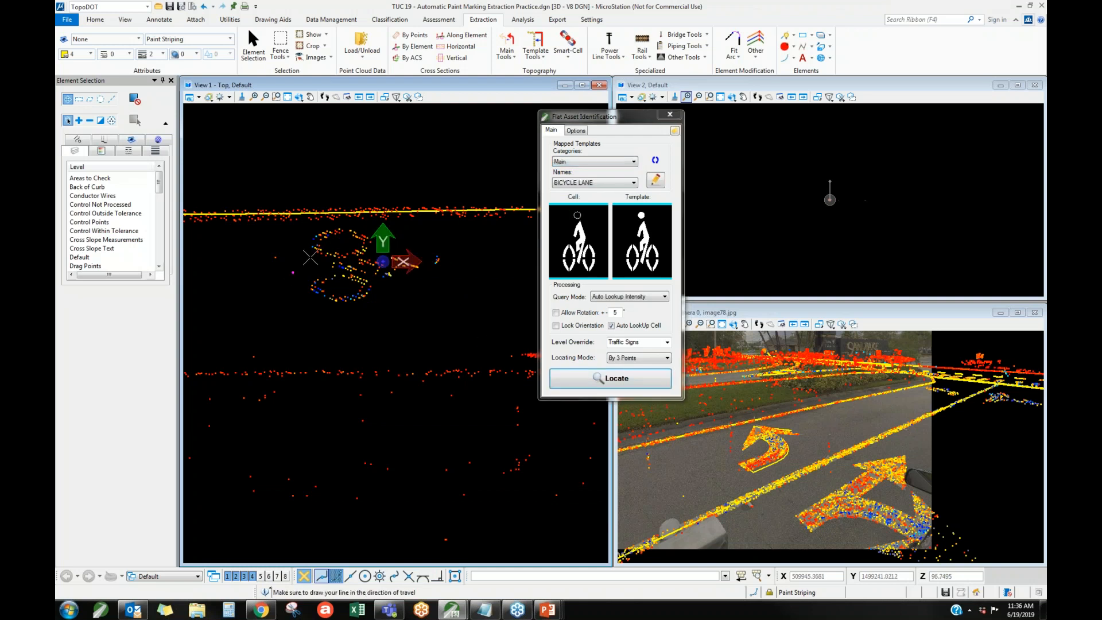
pyautogui.click(283, 270)
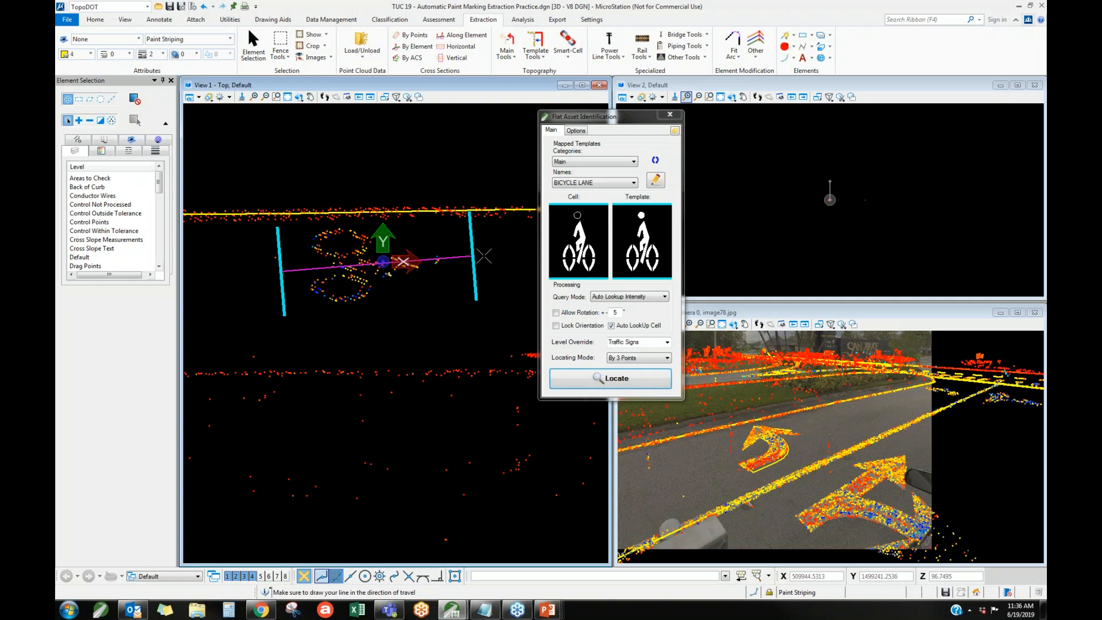
pyautogui.click(467, 263)
pyautogui.click(472, 310)
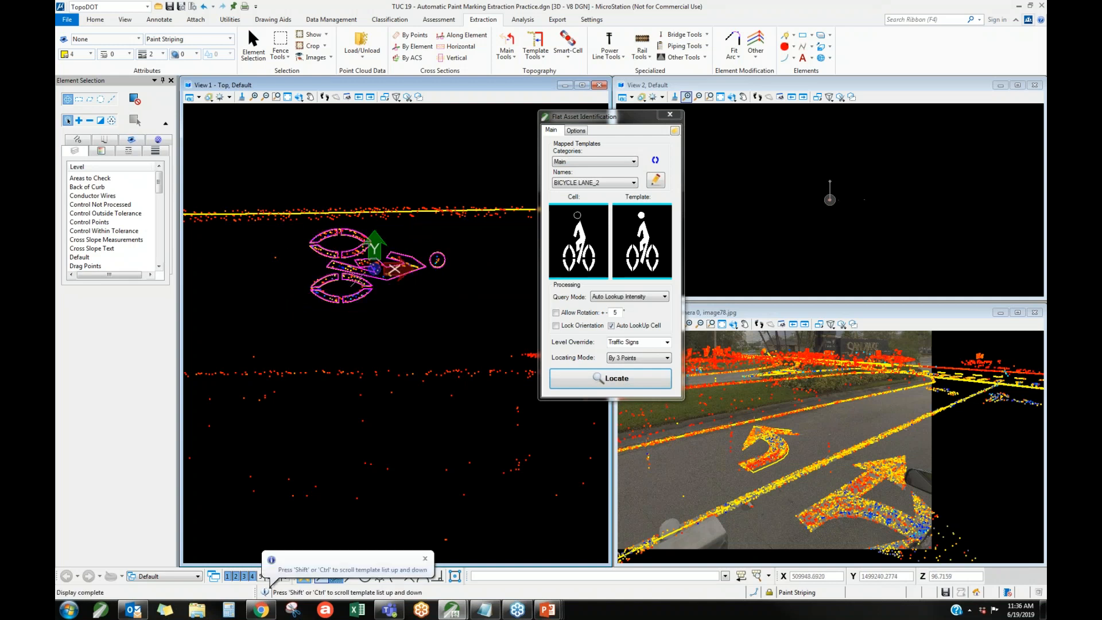
pyautogui.scroll(5, 373, 253)
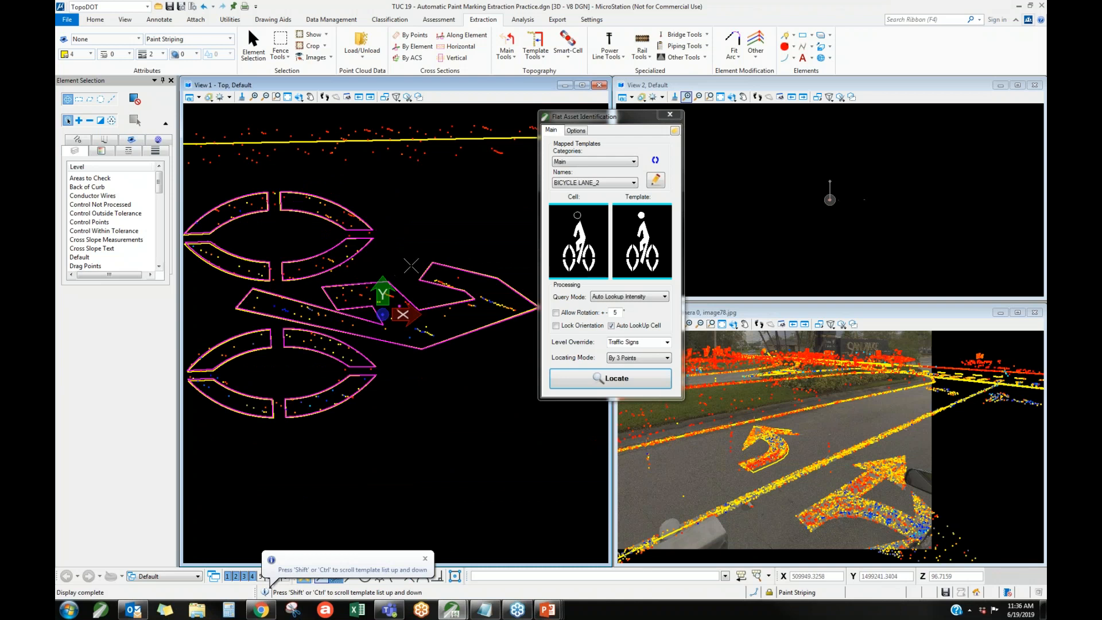
pyautogui.scroll(-4, 341, 247)
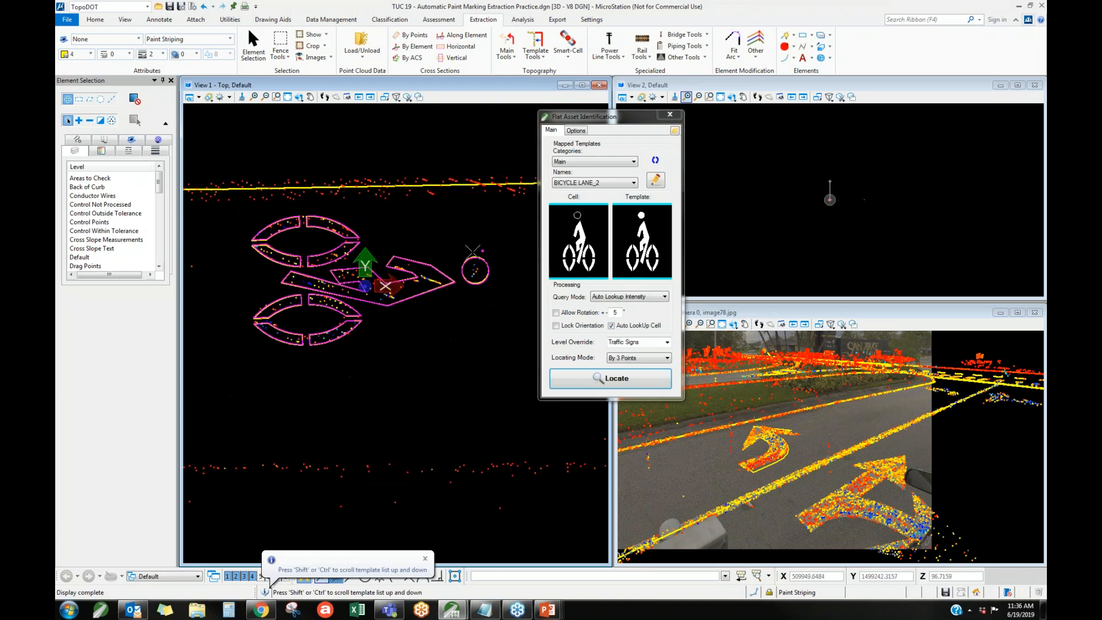
pyautogui.click(413, 217)
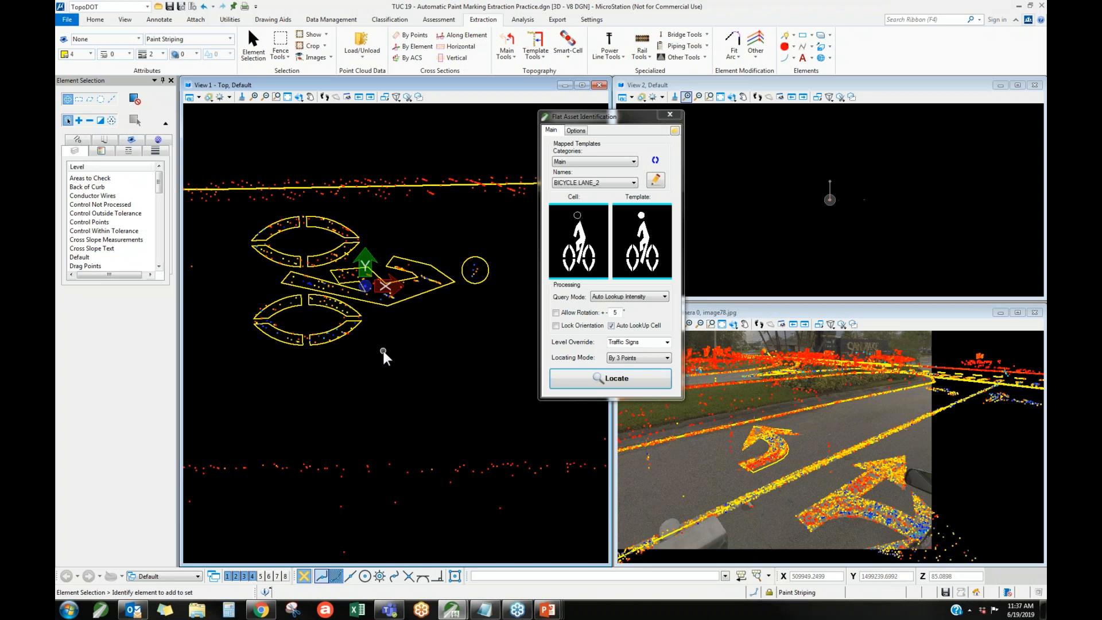
pyautogui.click(95, 20)
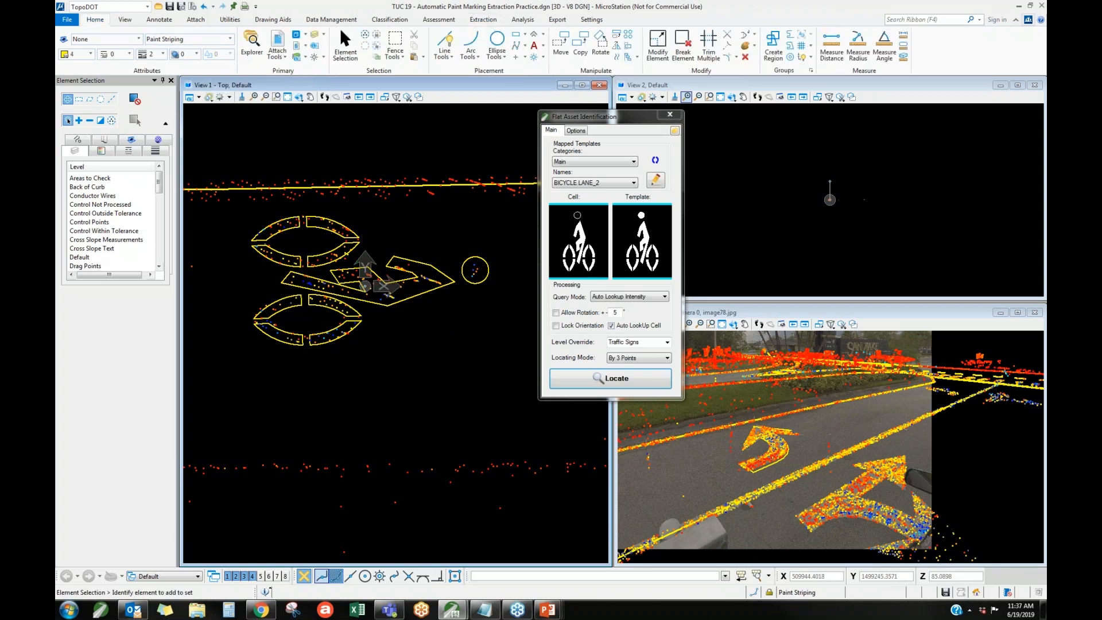